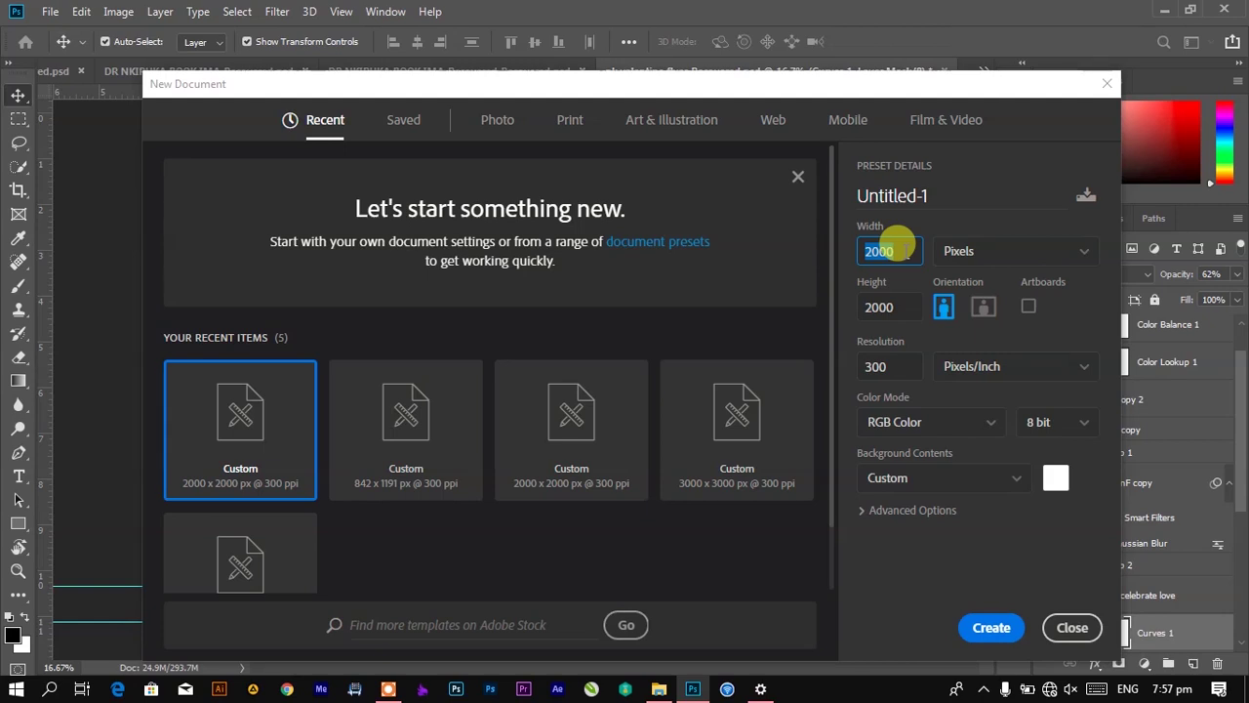
Step: Set the new document's size to 2480 pixels wide by 3508 pixels high, keeping the resolution at 300 pixels/inch
{"action": "type", "text": "2"}
{"action": "key", "text": "Tab"}
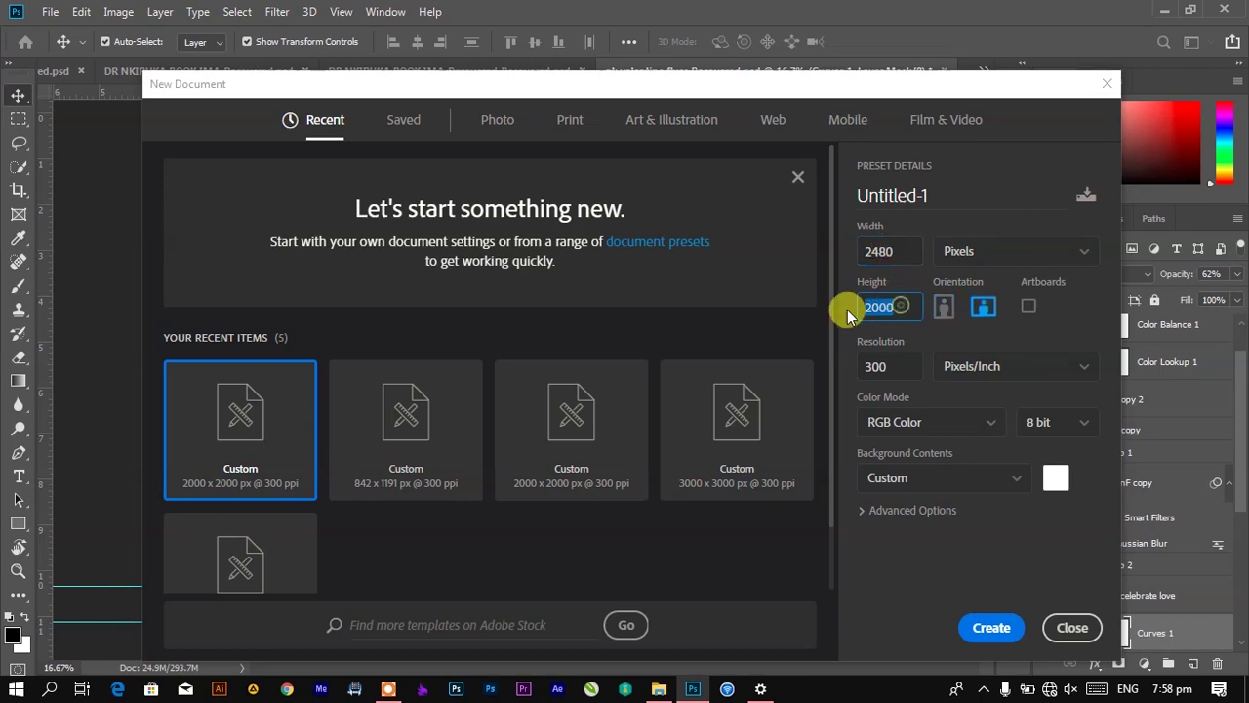
{"action": "type", "text": "3508"}
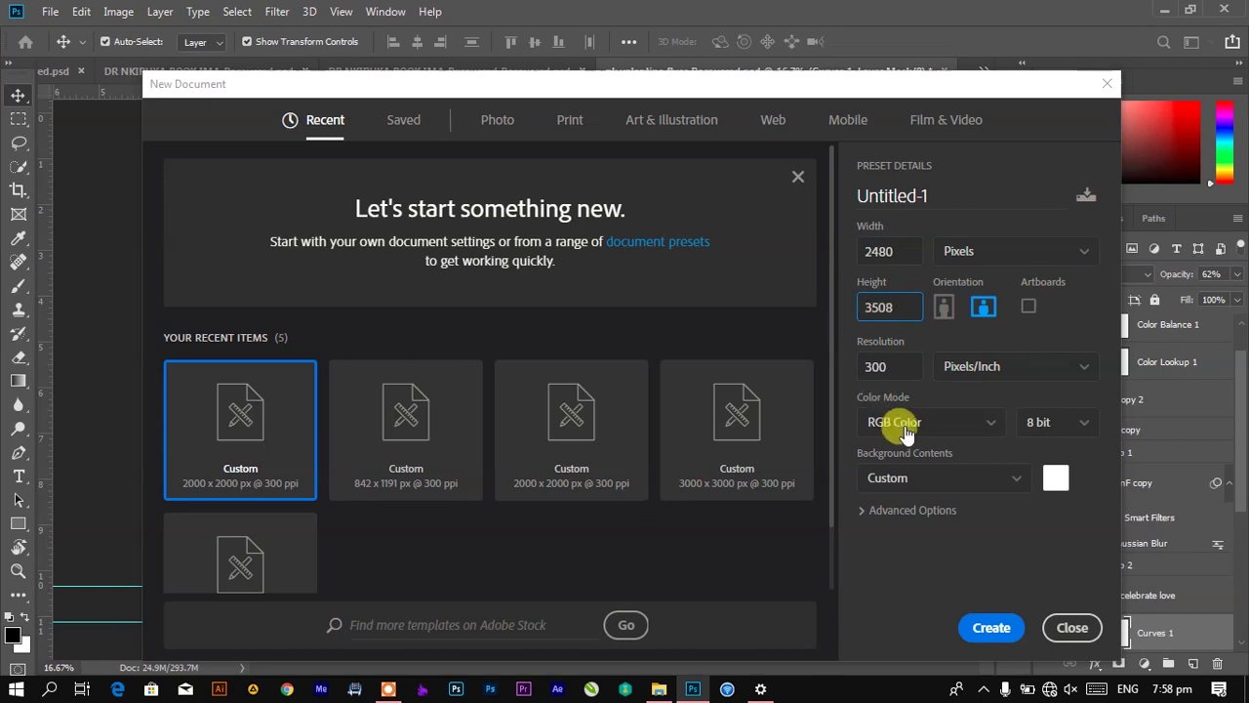
{"action": "left_click", "coordinate": [859, 364]}
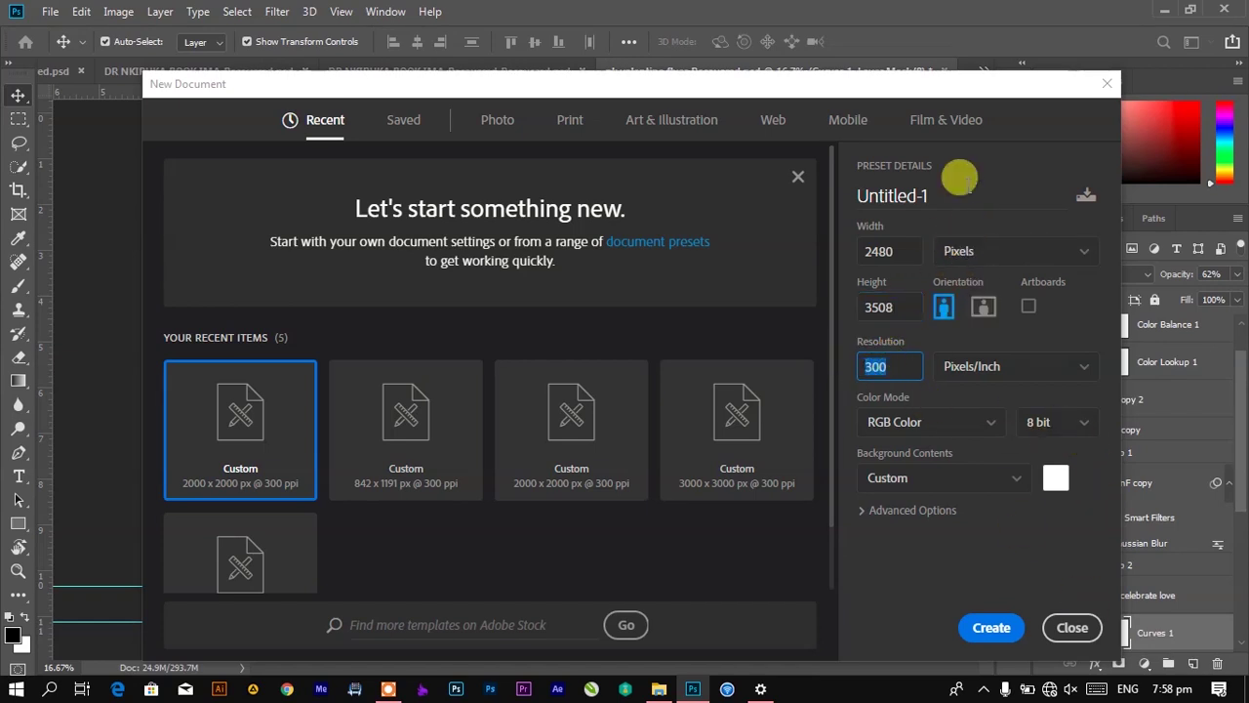
Step: Name the new document "valentine flyer" and create it
{"action": "left_click", "coordinate": [956, 194]}
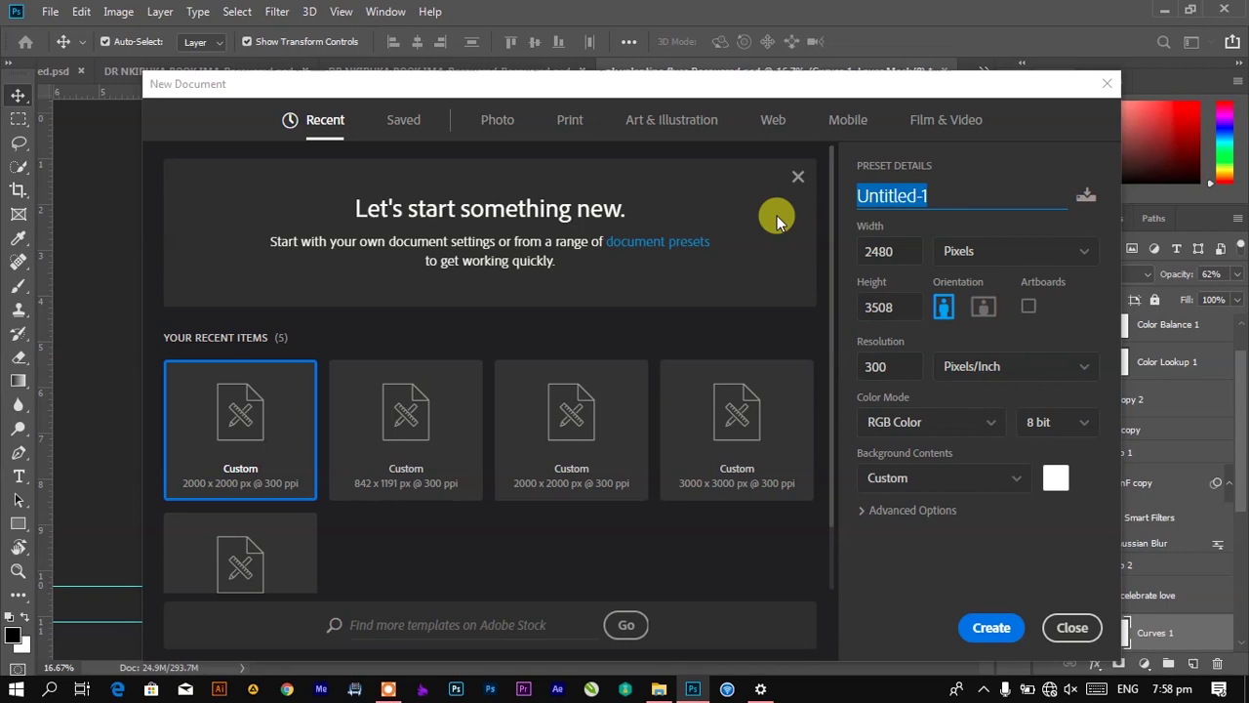
{"action": "type", "text": "valentie"}
{"action": "key", "text": "BackSpace"}
{"action": "key", "text": "BackSpace"}
{"action": "type", "text": "ne flyer"}
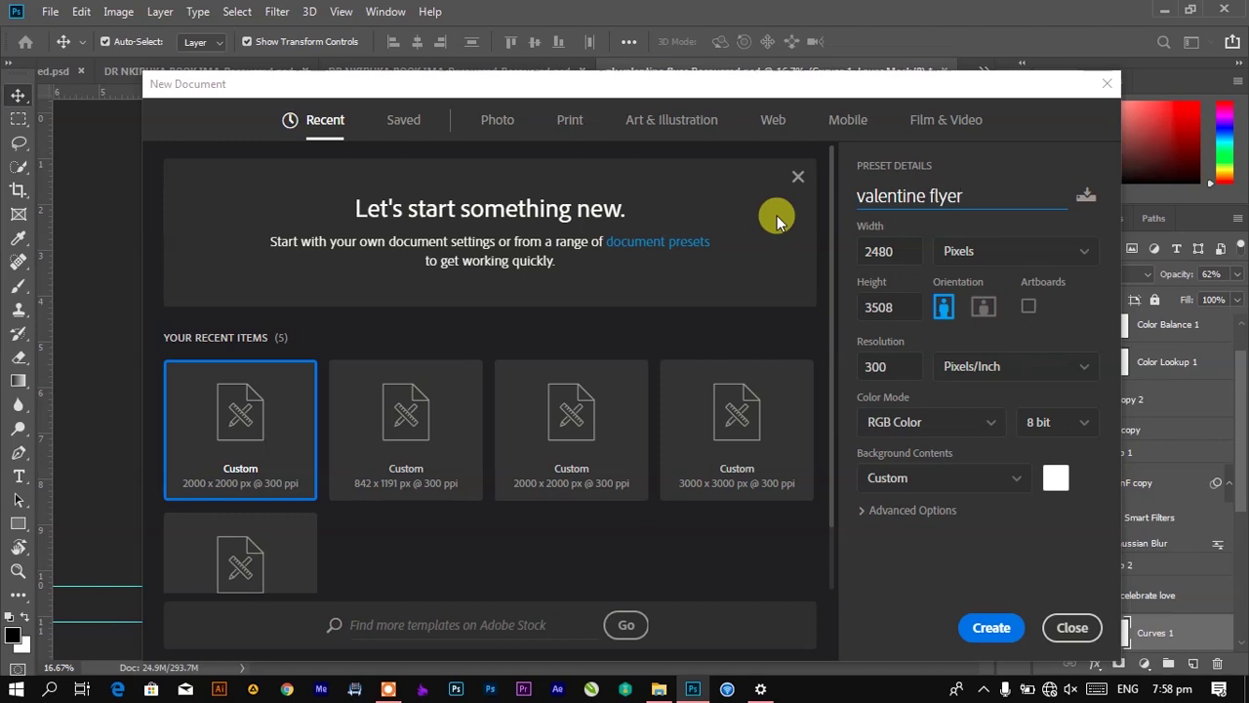
{"action": "left_click", "coordinate": [988, 628]}
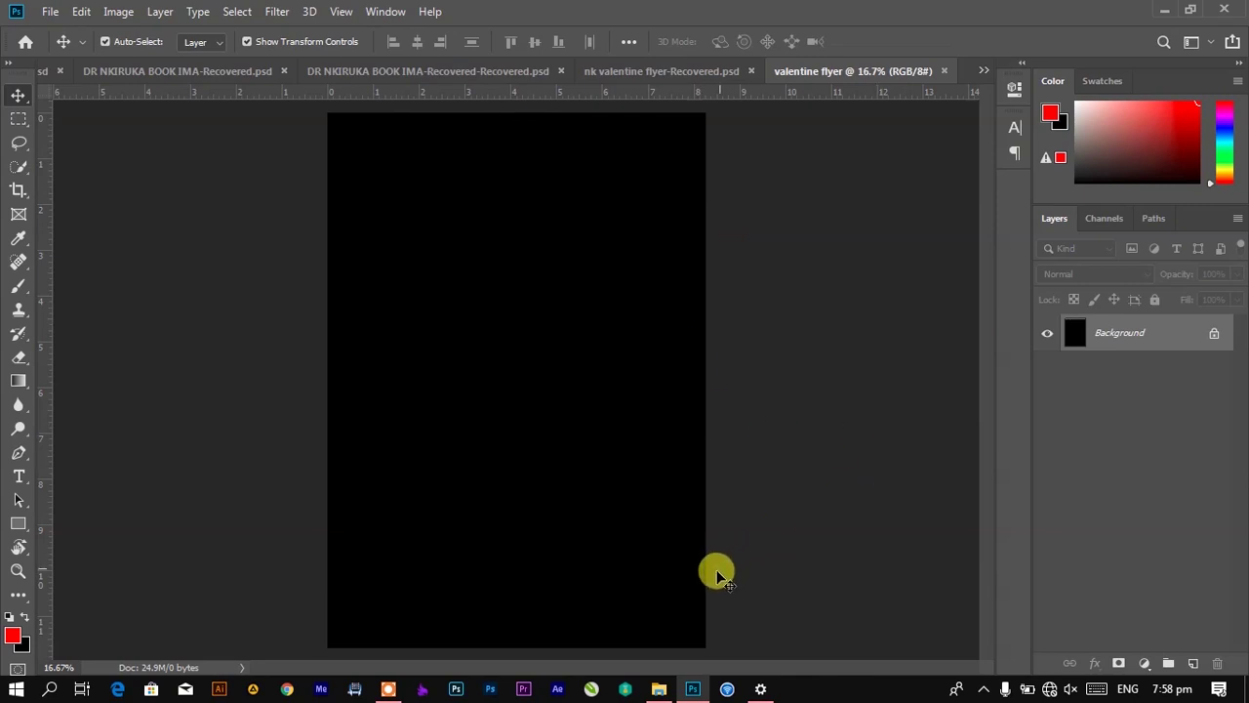
Step: Switch to File Explorer, look through the images in the valentine flyer folder, and return to Photoshop
{"action": "left_click", "coordinate": [662, 690]}
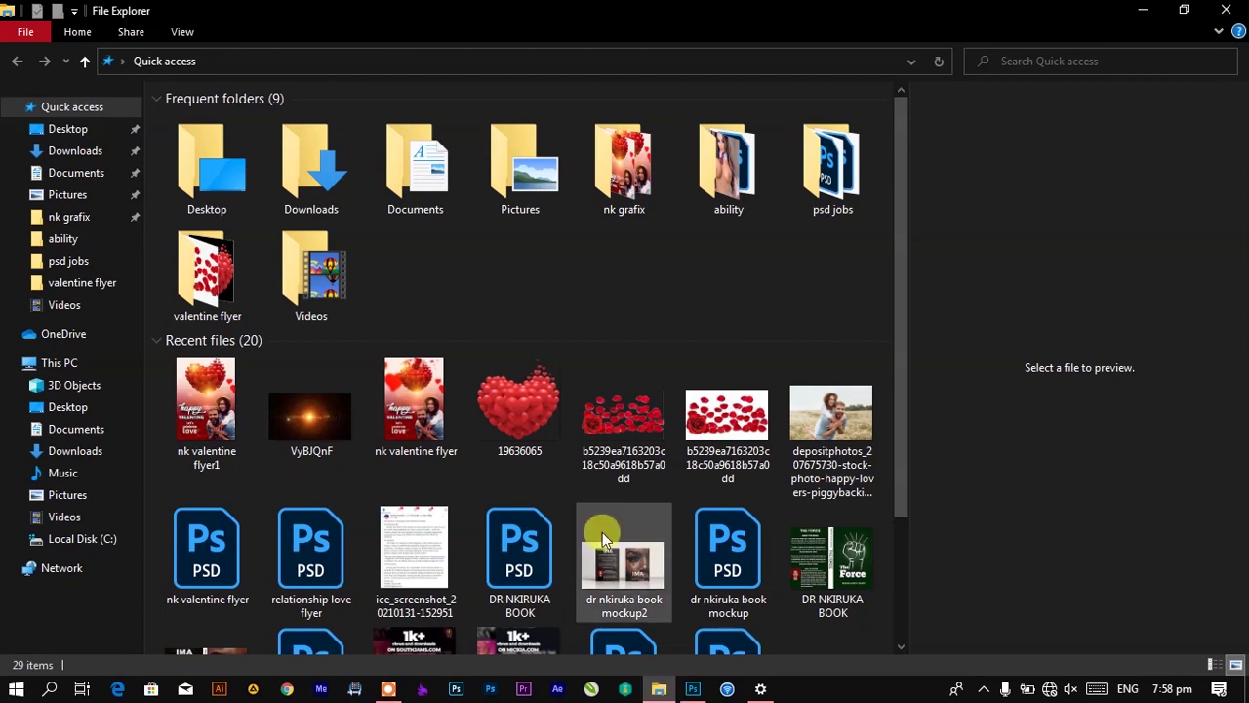
{"action": "double_click", "coordinate": [213, 263]}
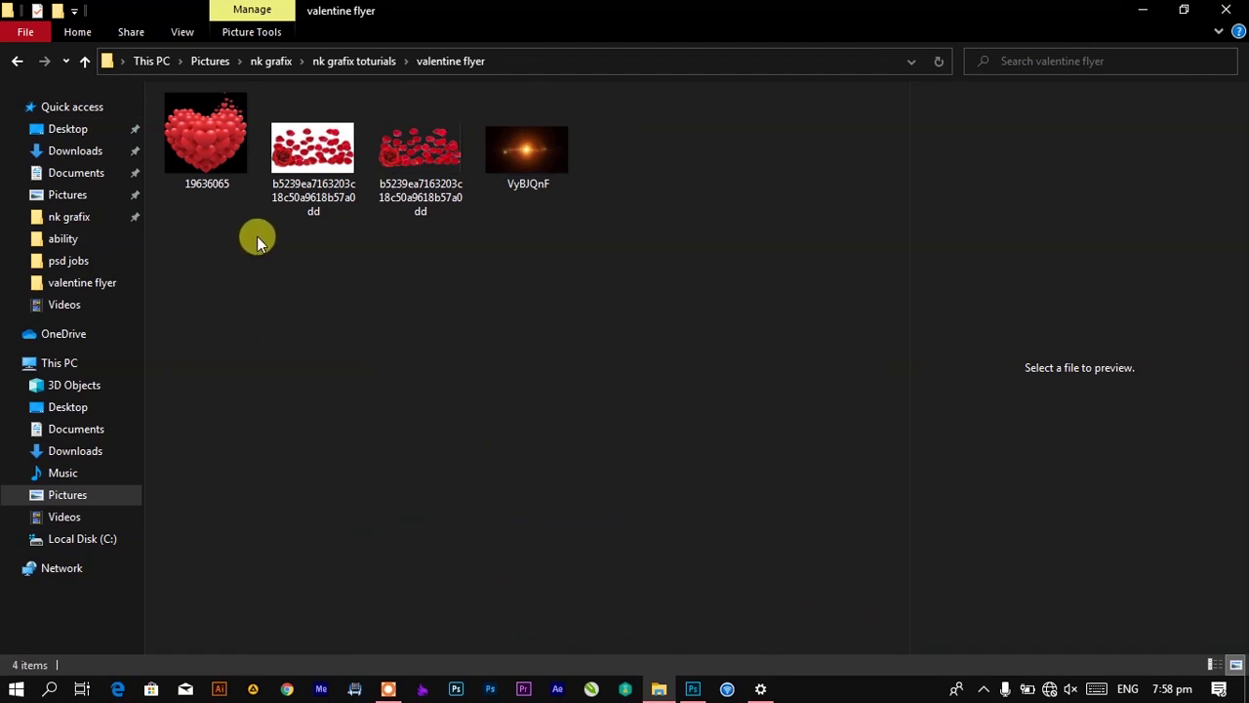
{"action": "left_click_drag", "start_coordinate": [683, 152], "coordinate": [215, 137]}
{"action": "left_click", "coordinate": [277, 414]}
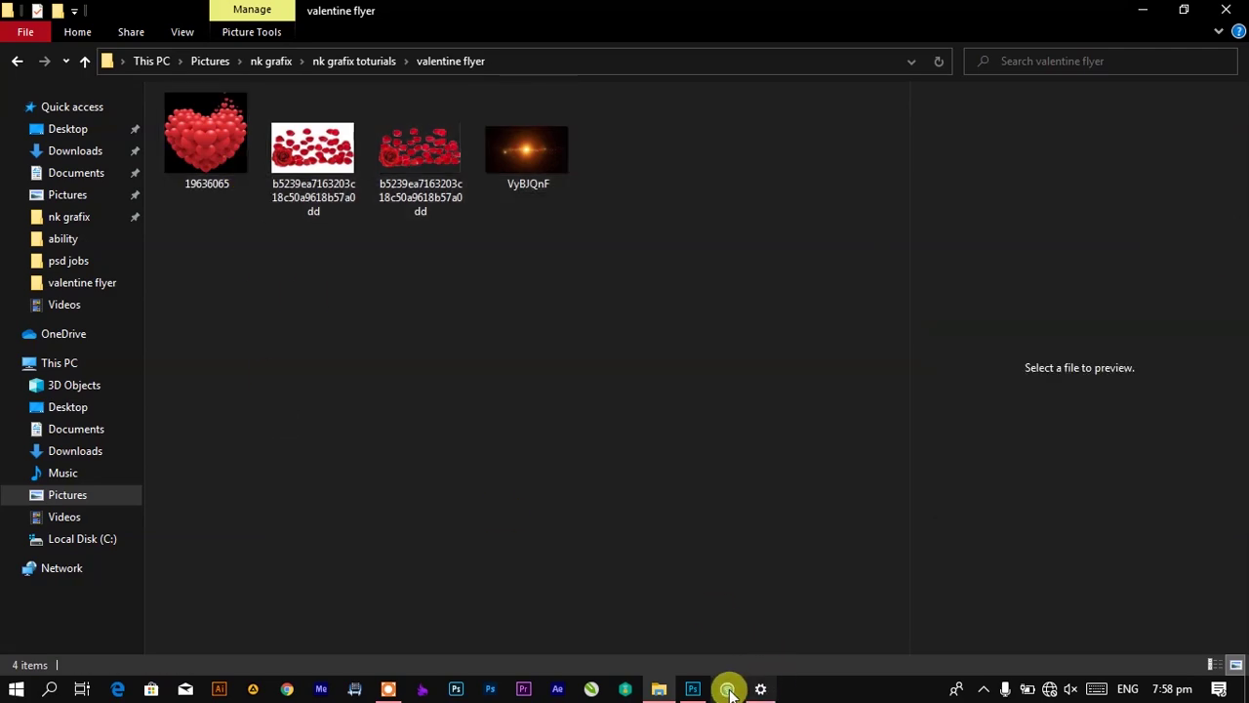
{"action": "left_click", "coordinate": [695, 688]}
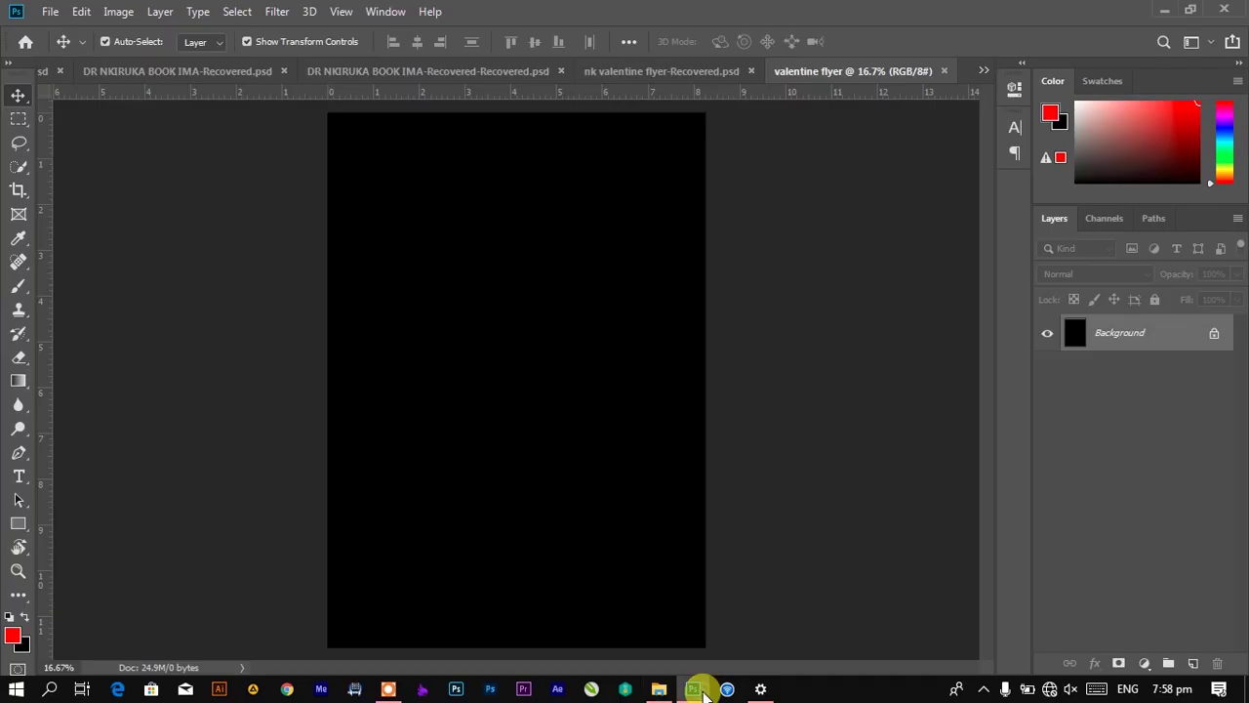
Step: Expand the backgrounds layer group in the nk valentine flyer-Recovered.psd document
{"action": "left_click", "coordinate": [624, 69]}
{"action": "scroll", "coordinate": [1081, 531], "scroll_direction": "down", "scroll_amount": 3}
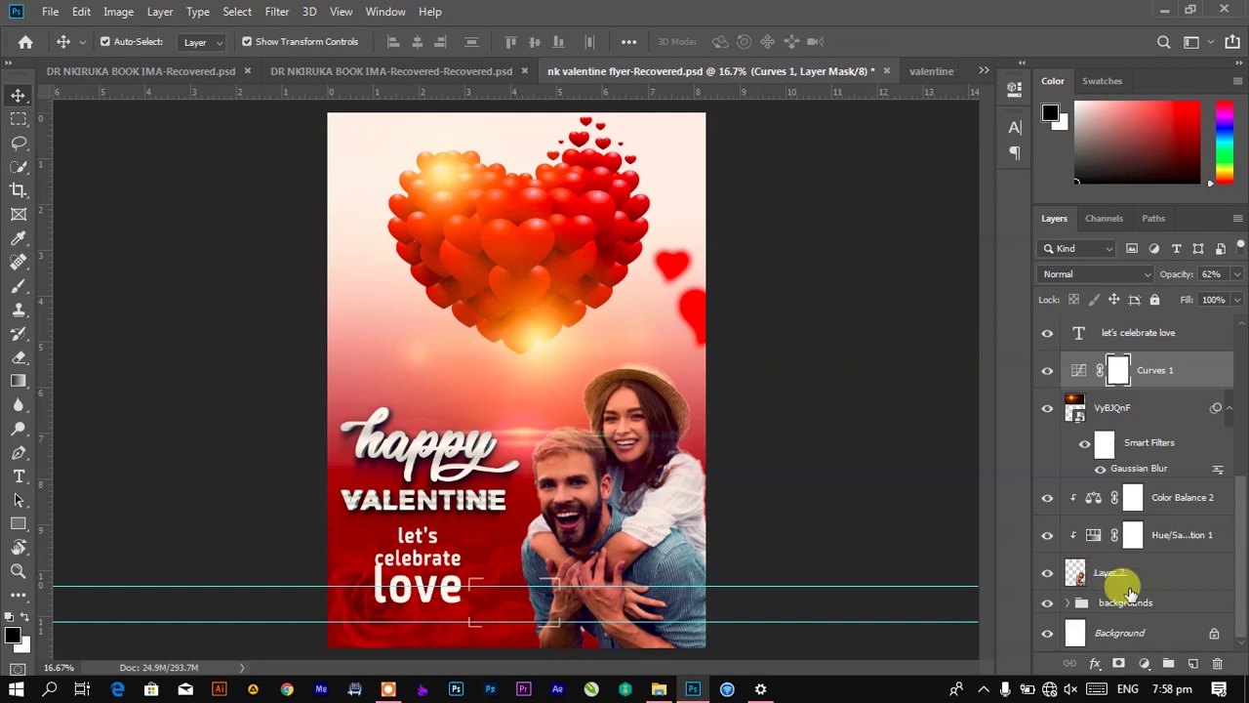
{"action": "left_click", "coordinate": [1100, 604]}
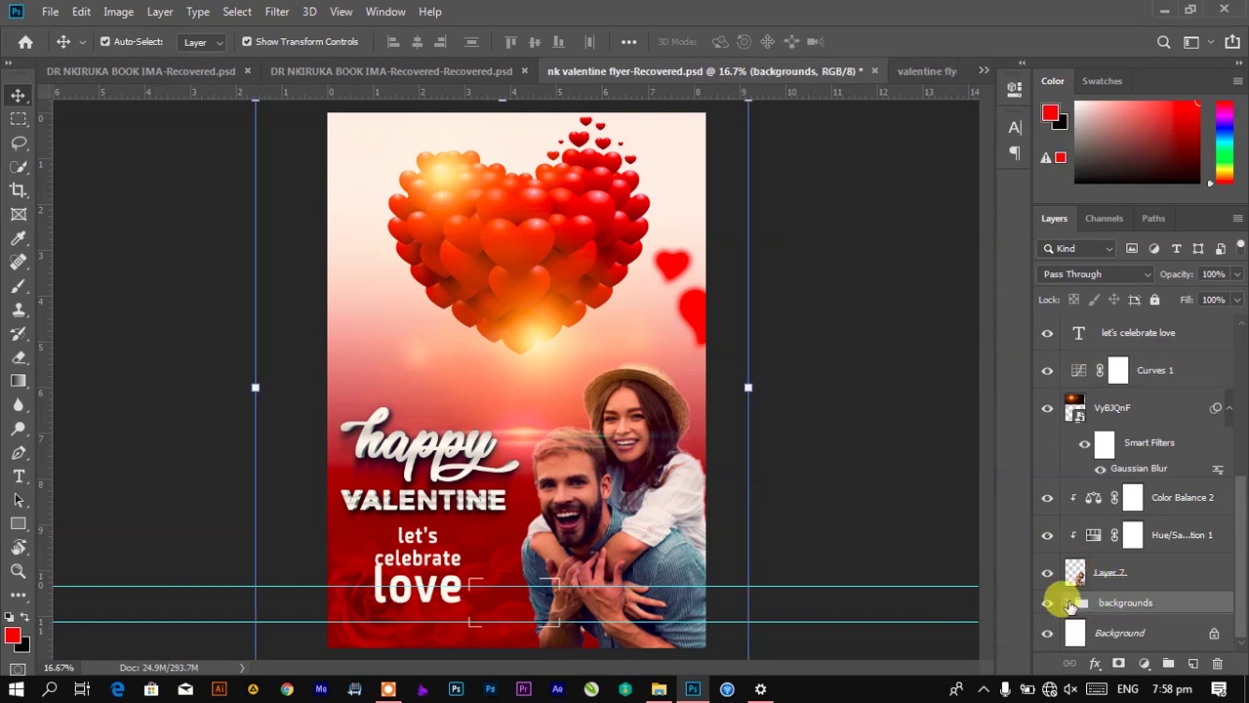
{"action": "left_click", "coordinate": [1070, 605]}
{"action": "scroll", "coordinate": [1096, 586], "scroll_direction": "down", "scroll_amount": 2}
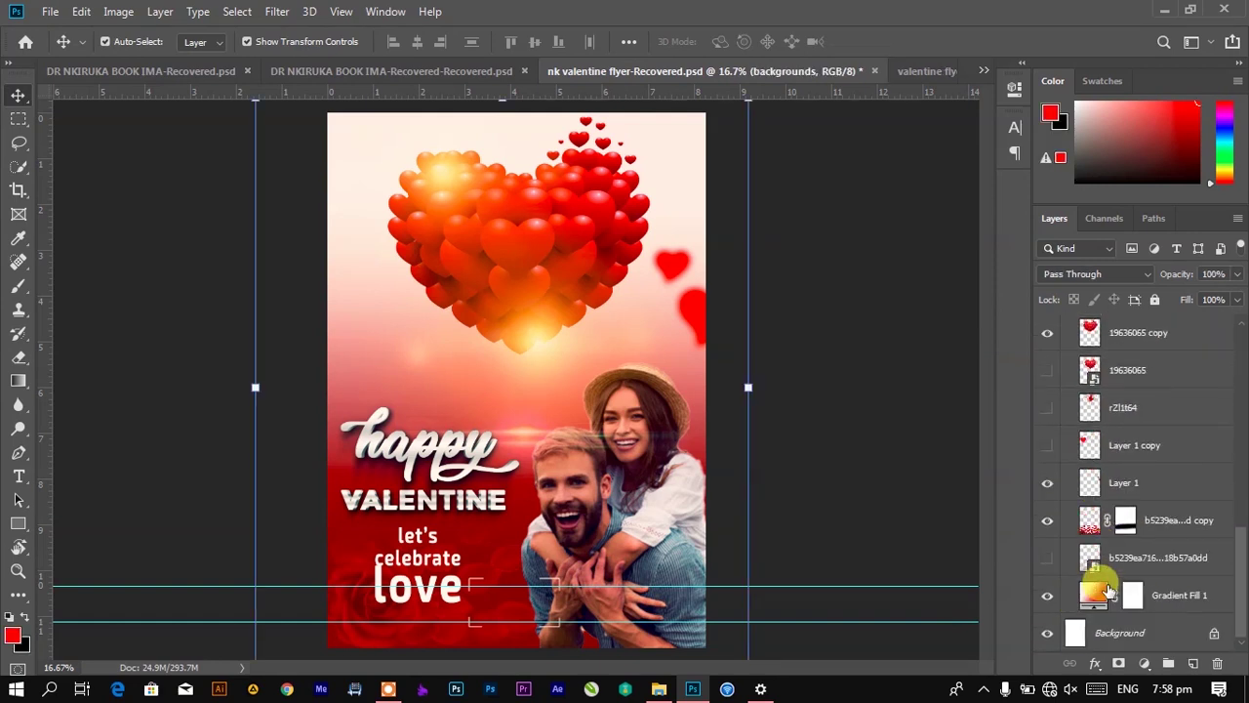
Step: Save the red-to-white gradient of the Gradient Fill 1 layer as a new gradient preset
{"action": "left_click", "coordinate": [1195, 598]}
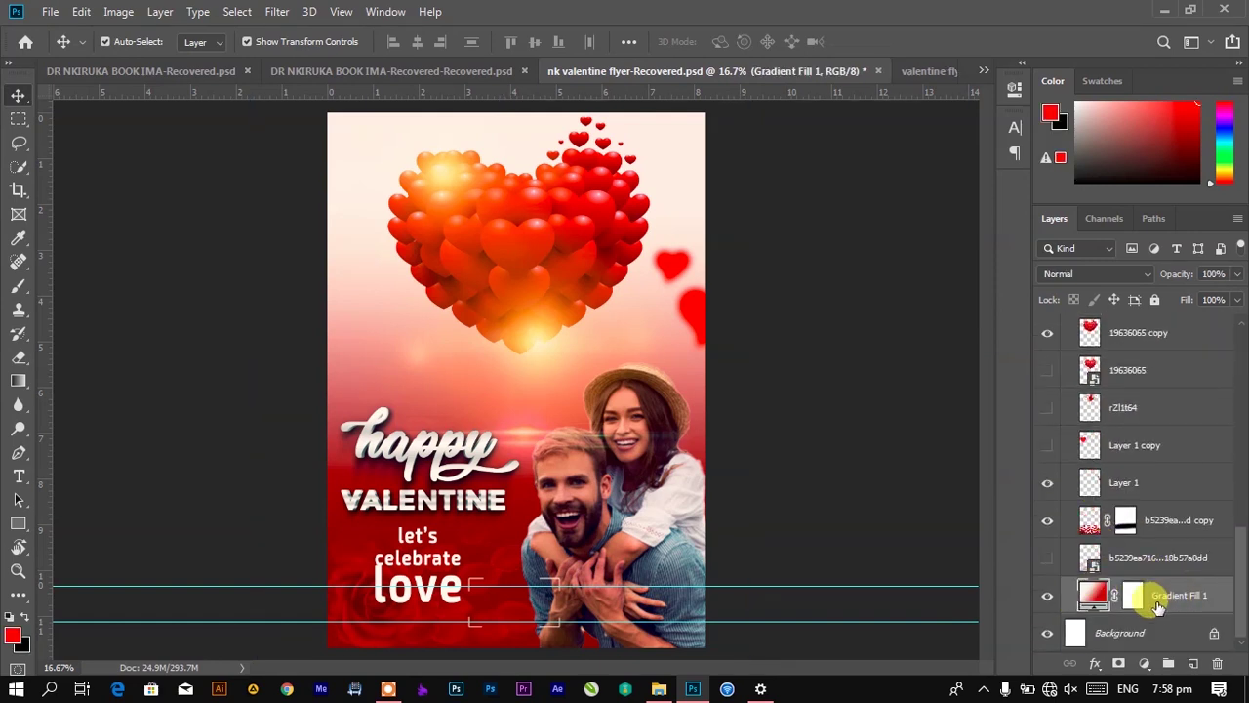
{"action": "double_click", "coordinate": [1093, 592]}
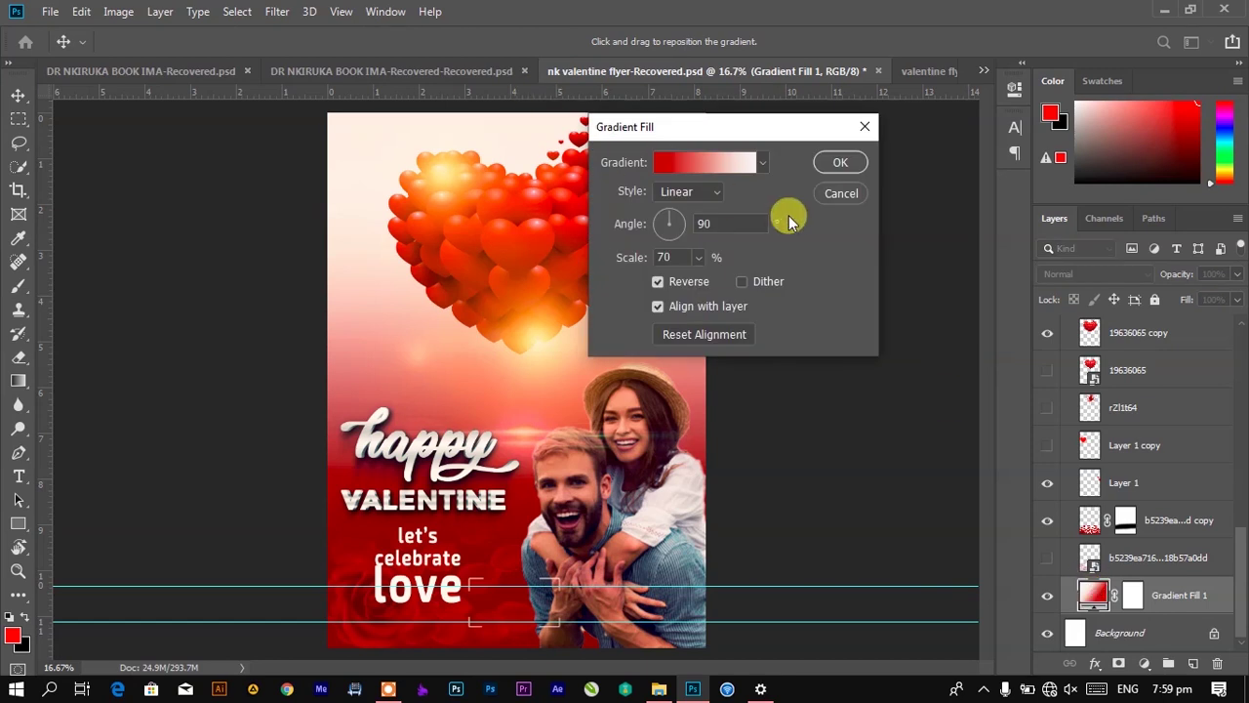
{"action": "left_click", "coordinate": [727, 160]}
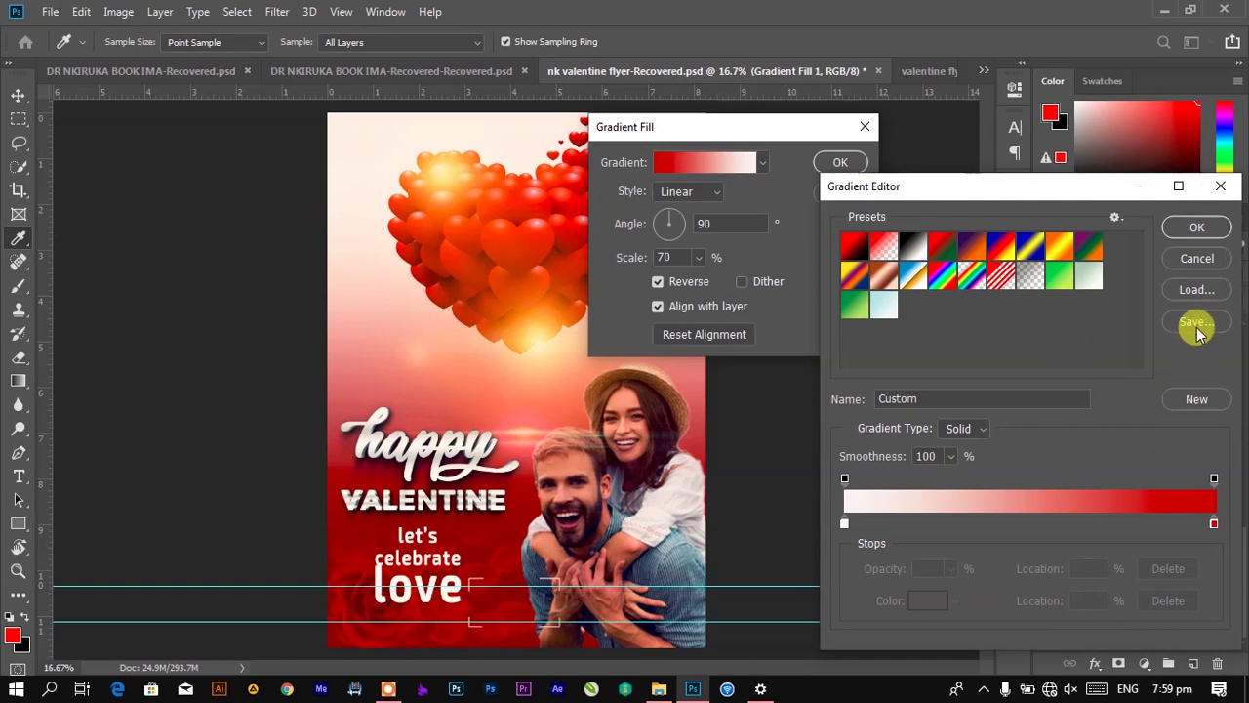
{"action": "left_click", "coordinate": [1199, 399]}
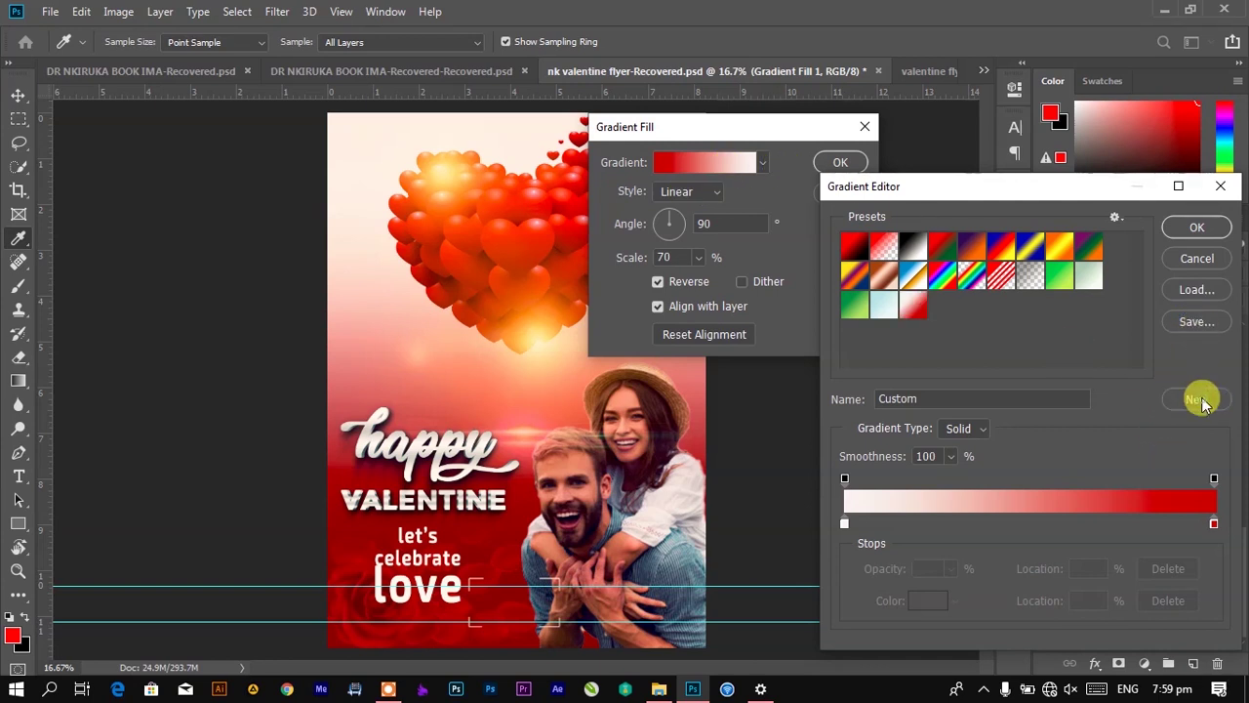
{"action": "left_click", "coordinate": [1199, 226]}
{"action": "left_click", "coordinate": [836, 163]}
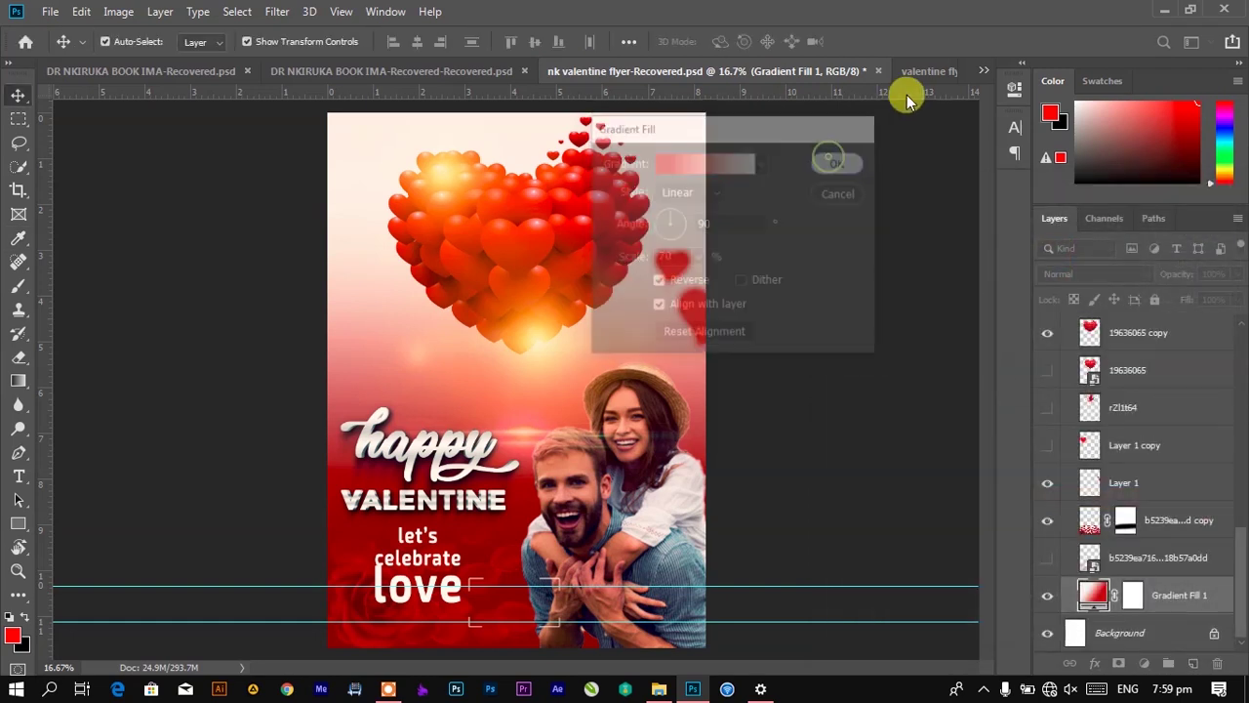
Step: Check the Background layer in the nk valentine flyer-Recovered.psd document, and return to the new valentine flyer document
{"action": "left_click", "coordinate": [923, 71]}
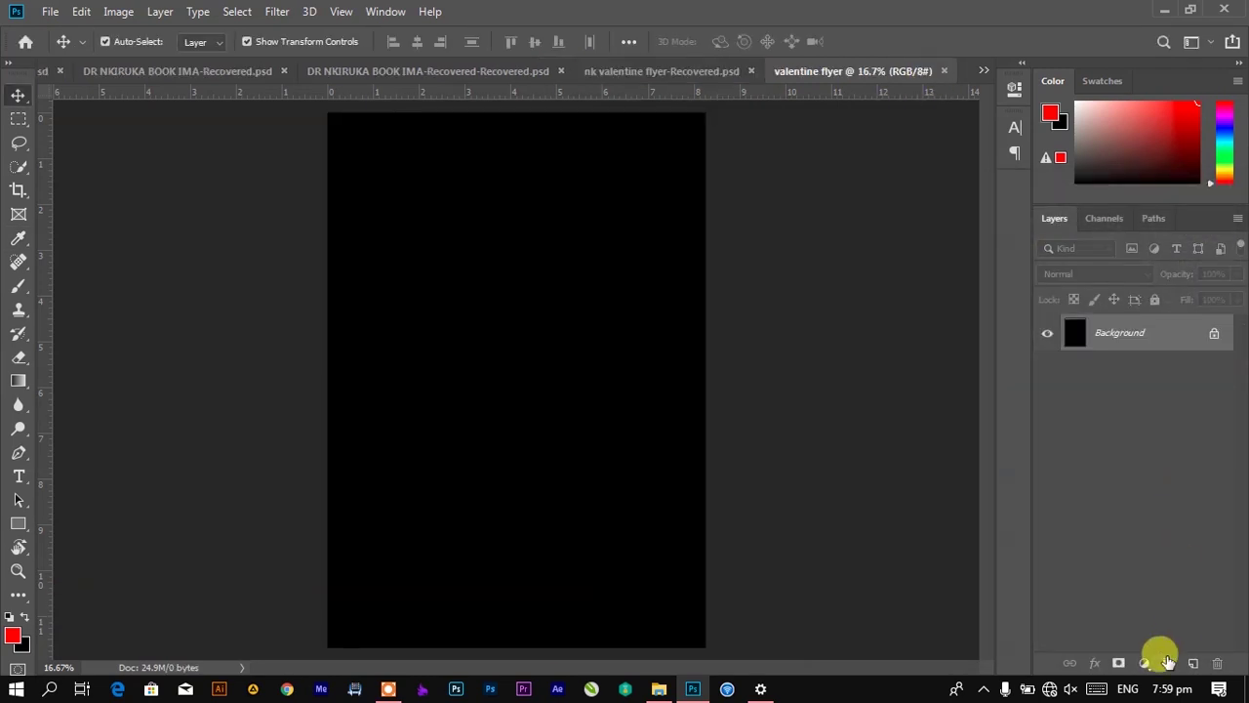
{"action": "left_click", "coordinate": [651, 70]}
{"action": "scroll", "coordinate": [1132, 625], "scroll_direction": "down", "scroll_amount": 1}
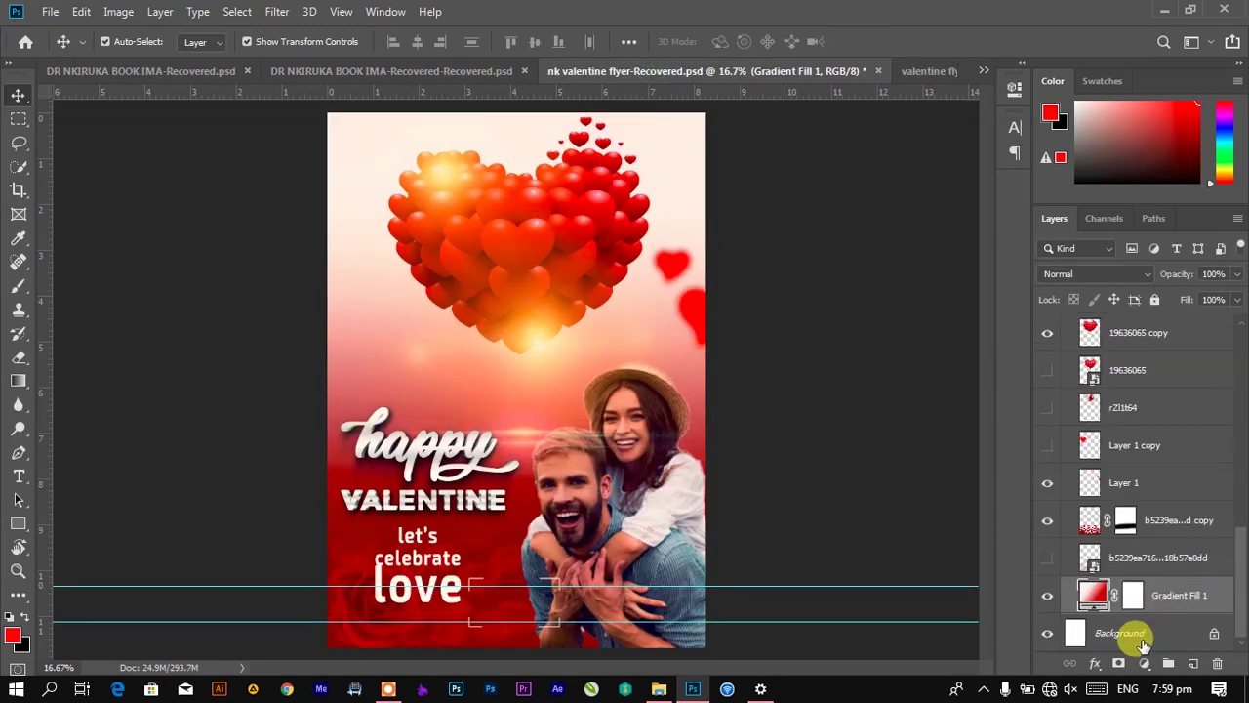
{"action": "left_click", "coordinate": [1127, 632]}
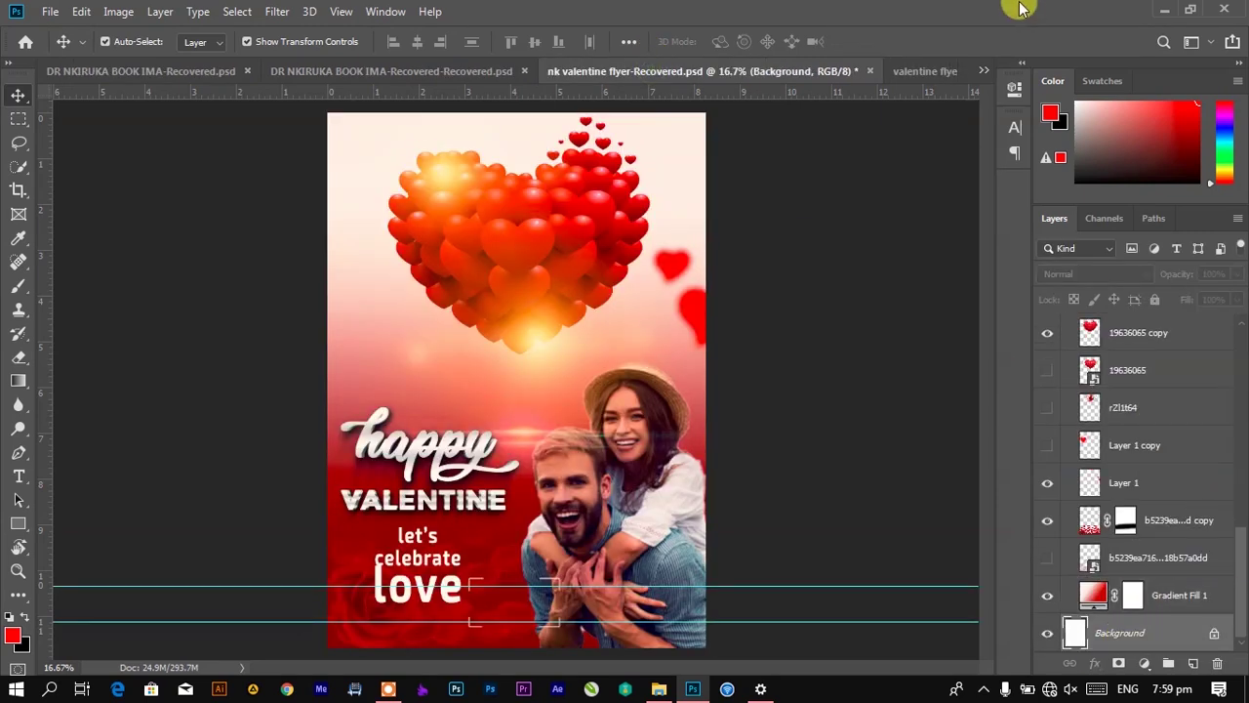
{"action": "left_click", "coordinate": [922, 68]}
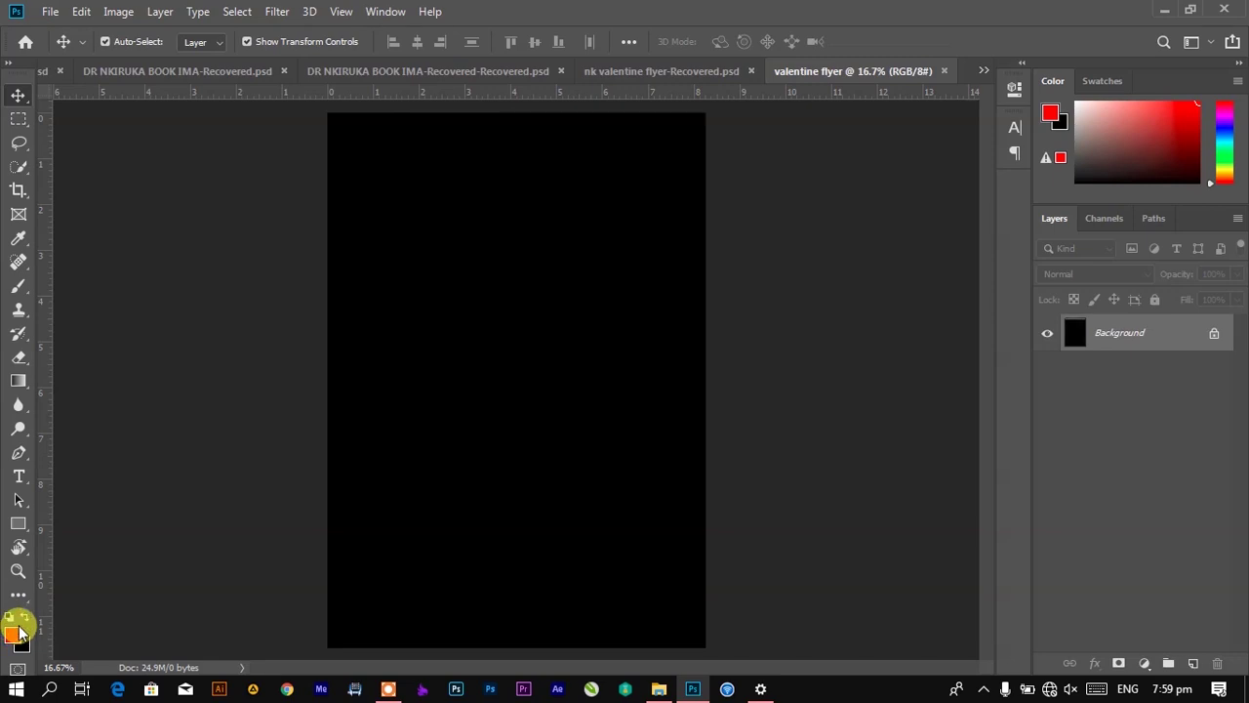
Step: Make white the foreground color and fill the Background layer with it
{"action": "left_click", "coordinate": [27, 620]}
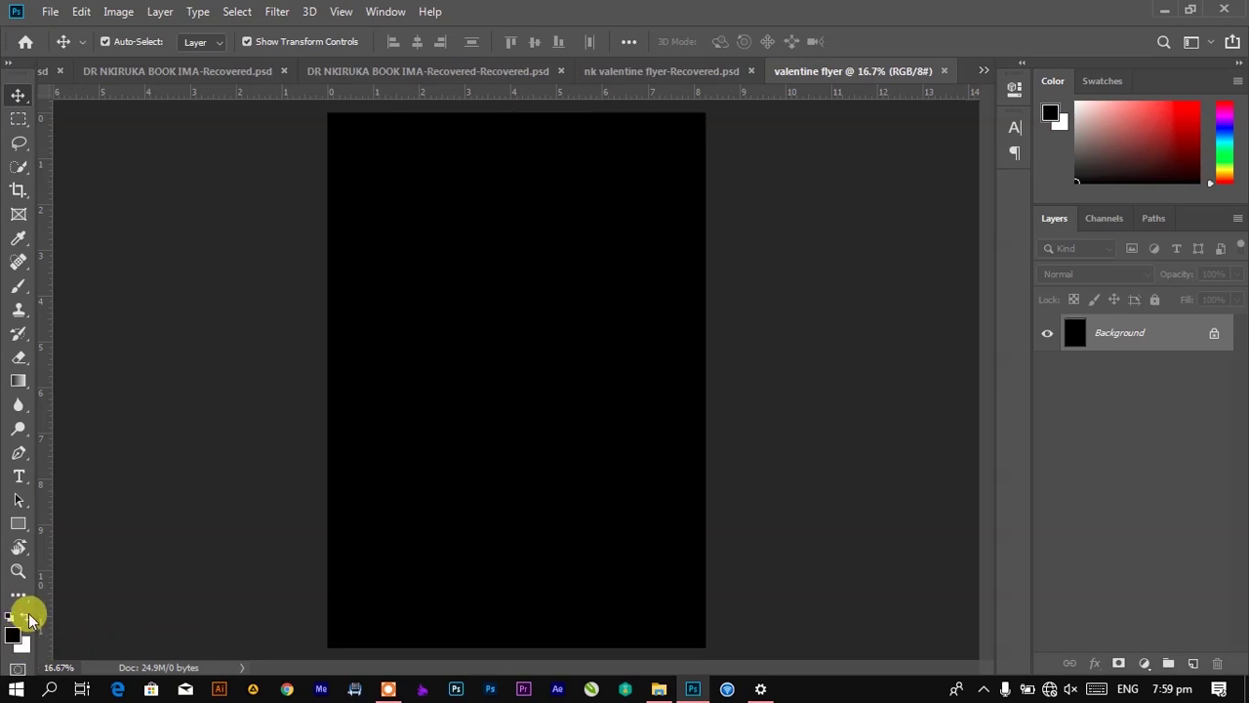
{"action": "left_click", "coordinate": [26, 619]}
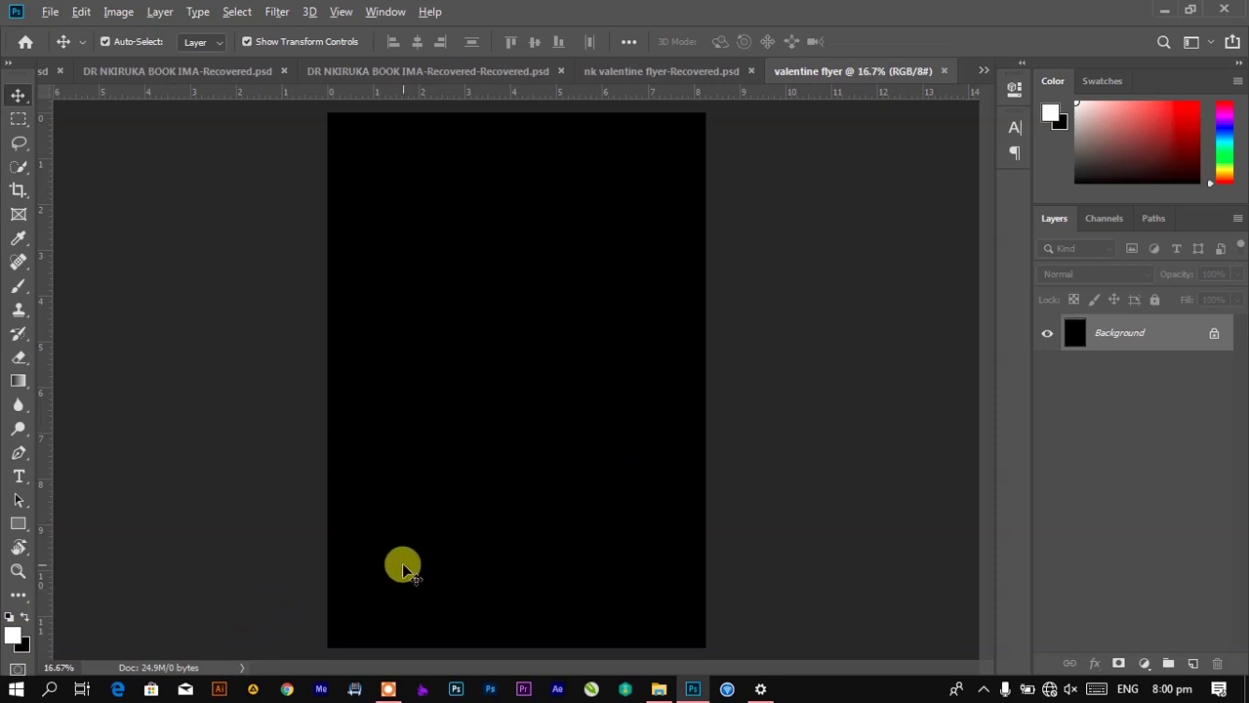
{"action": "key", "text": "alt+BackSpace"}
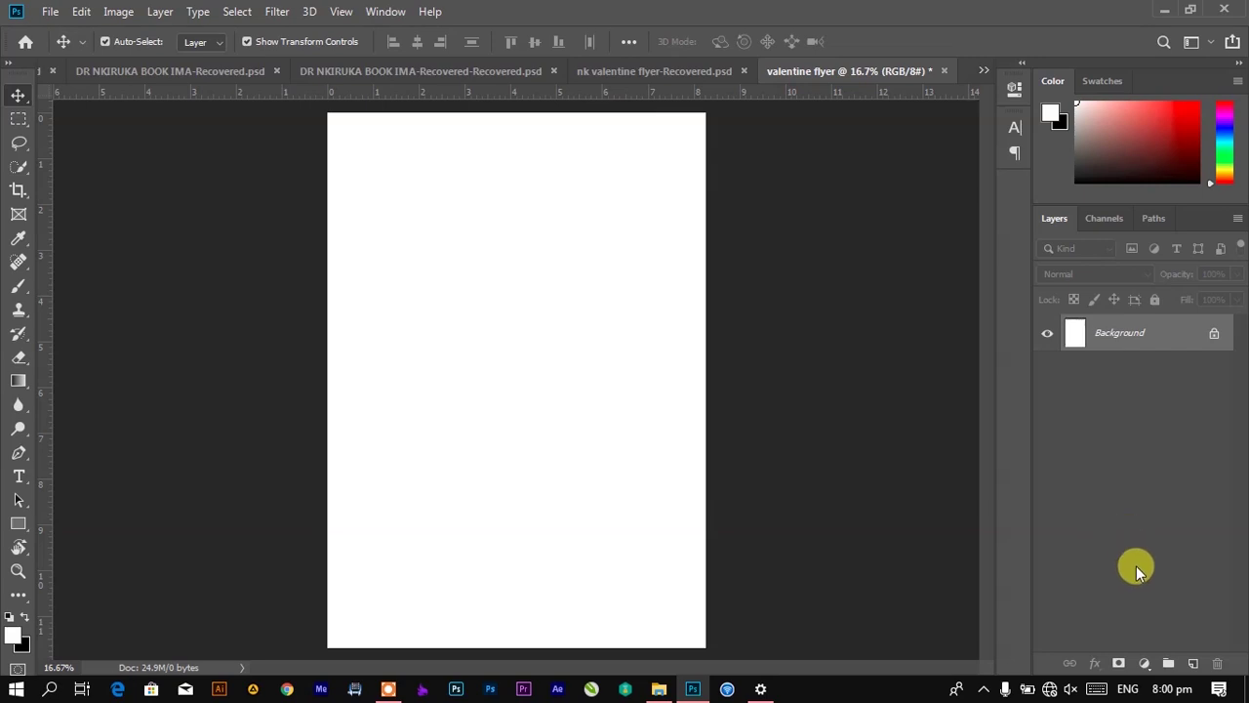
Step: Add a Gradient fill layer above the Background and apply the saved white-to-red preset to it
{"action": "left_click", "coordinate": [1144, 661]}
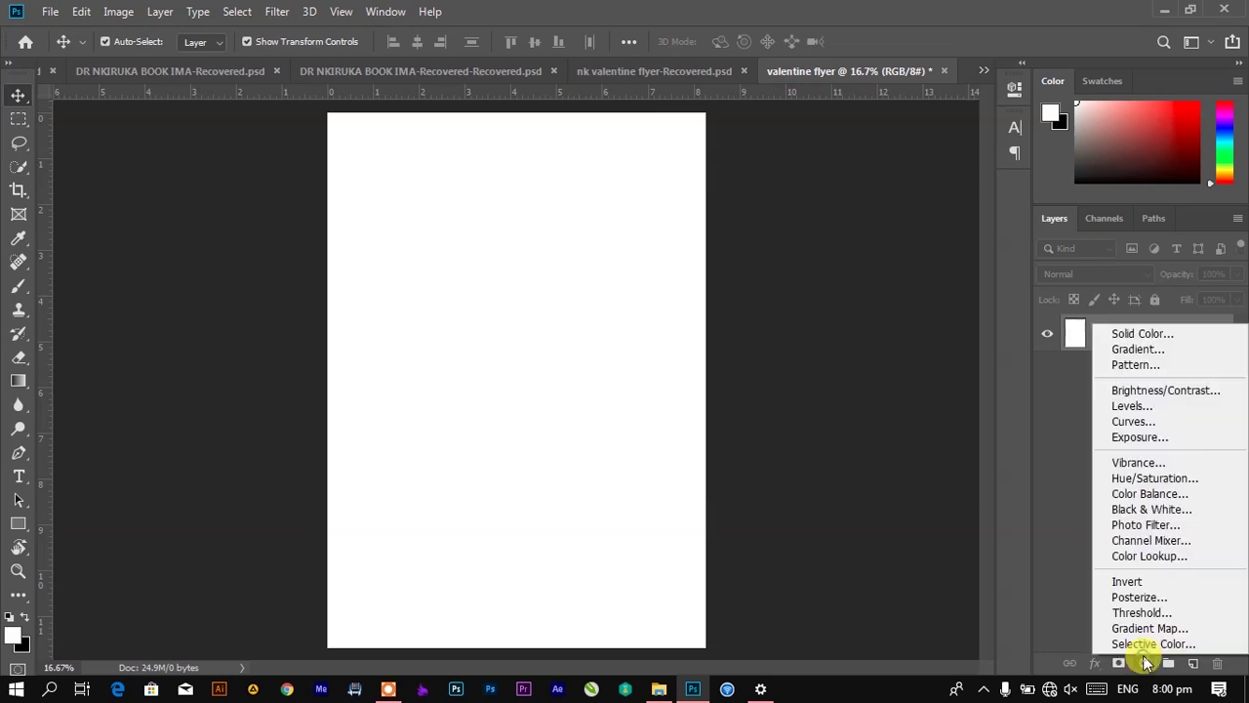
{"action": "left_click", "coordinate": [1142, 350]}
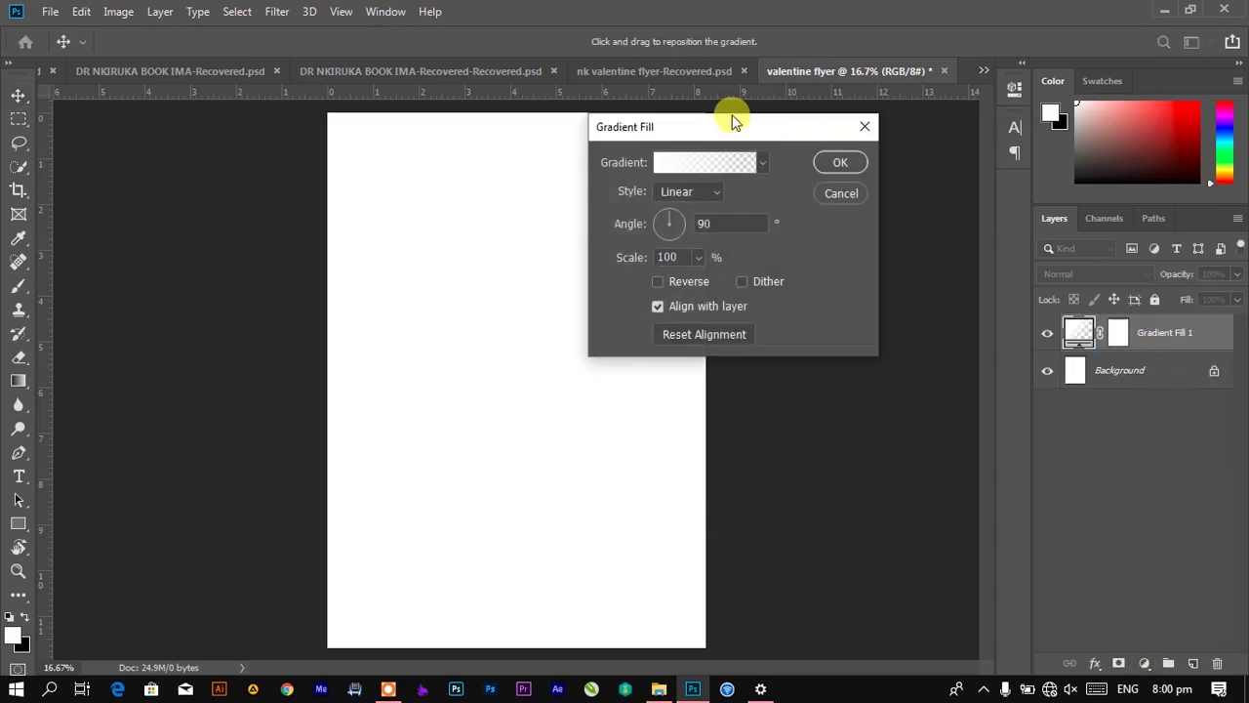
{"action": "left_click", "coordinate": [698, 170]}
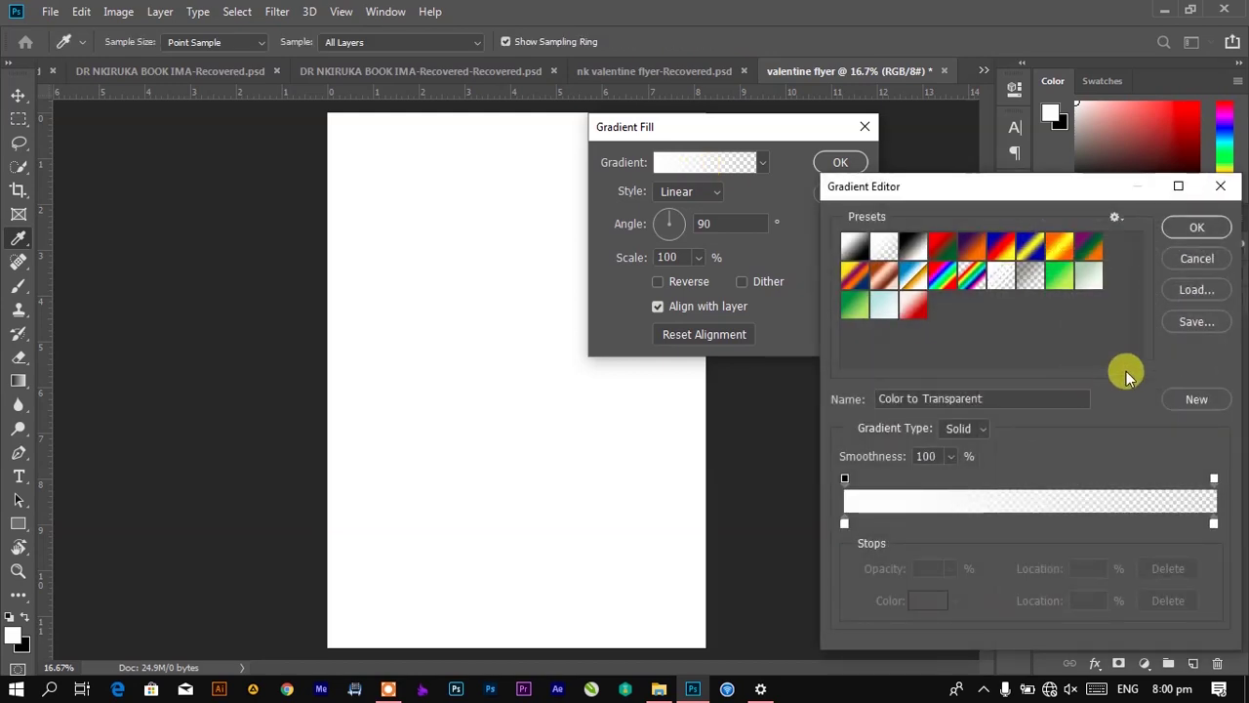
{"action": "left_click", "coordinate": [912, 306]}
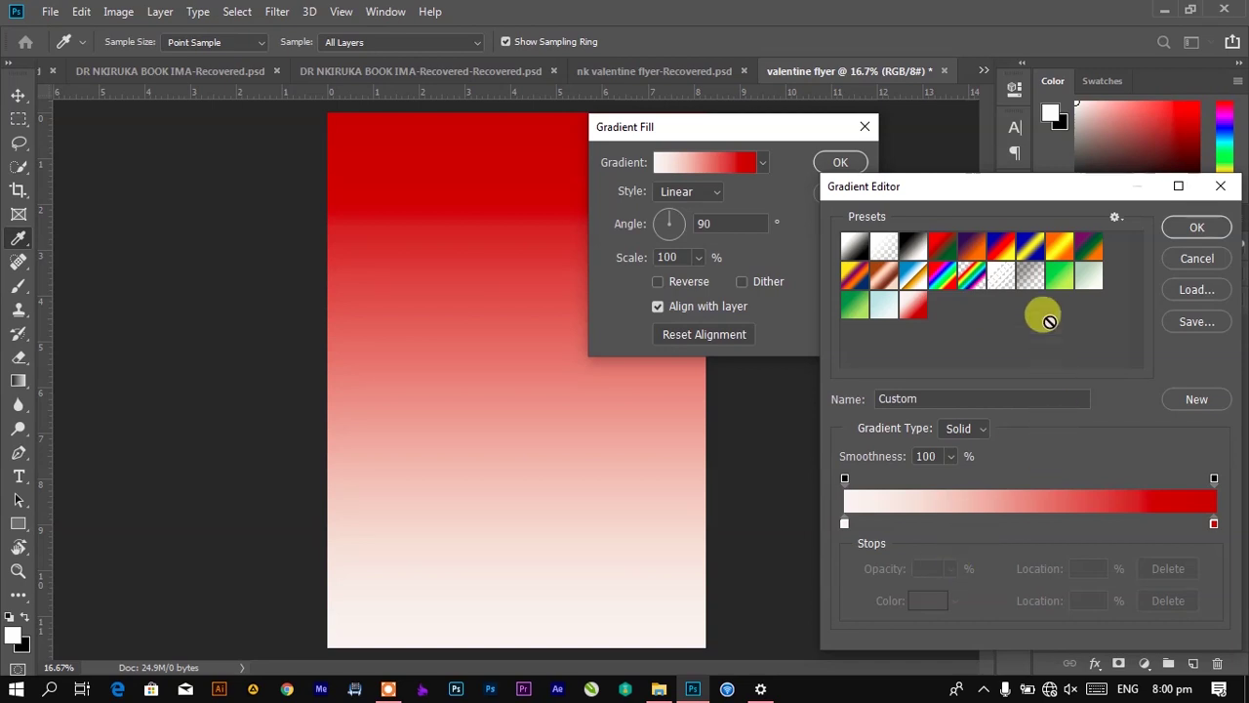
{"action": "left_click_drag", "start_coordinate": [1009, 186], "coordinate": [928, 173]}
{"action": "left_click", "coordinate": [770, 506]}
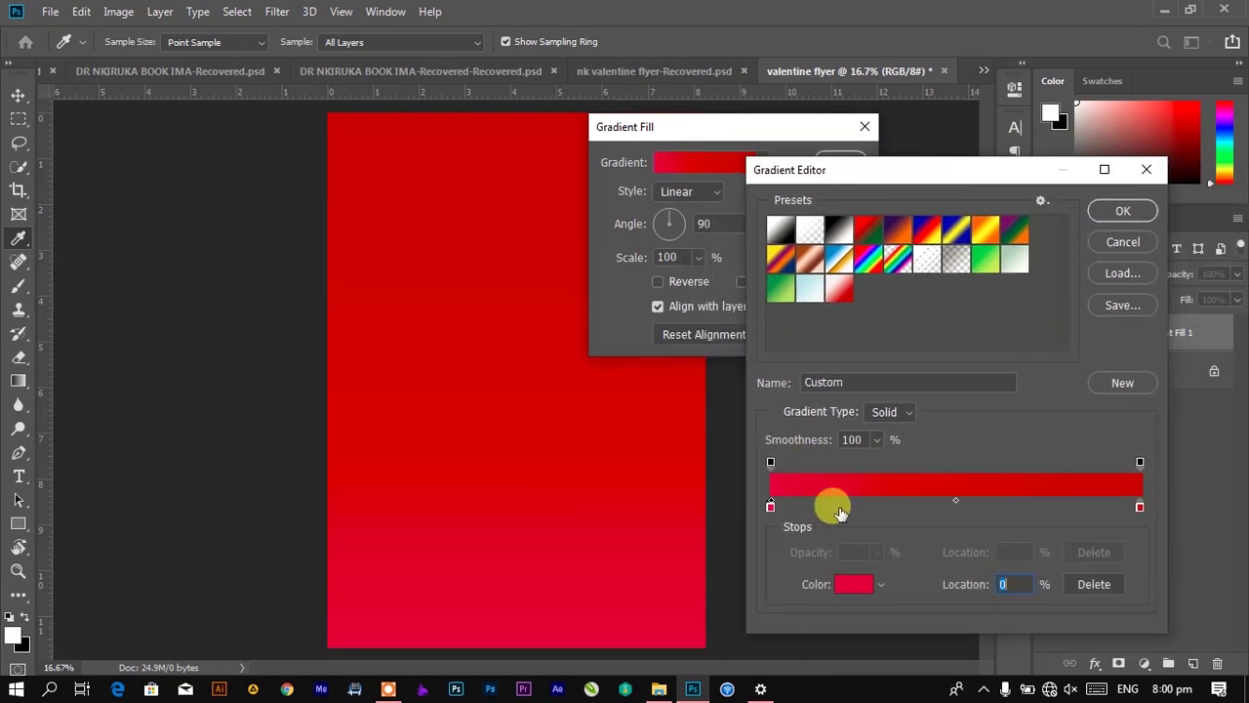
{"action": "key", "text": "ctrl+z"}
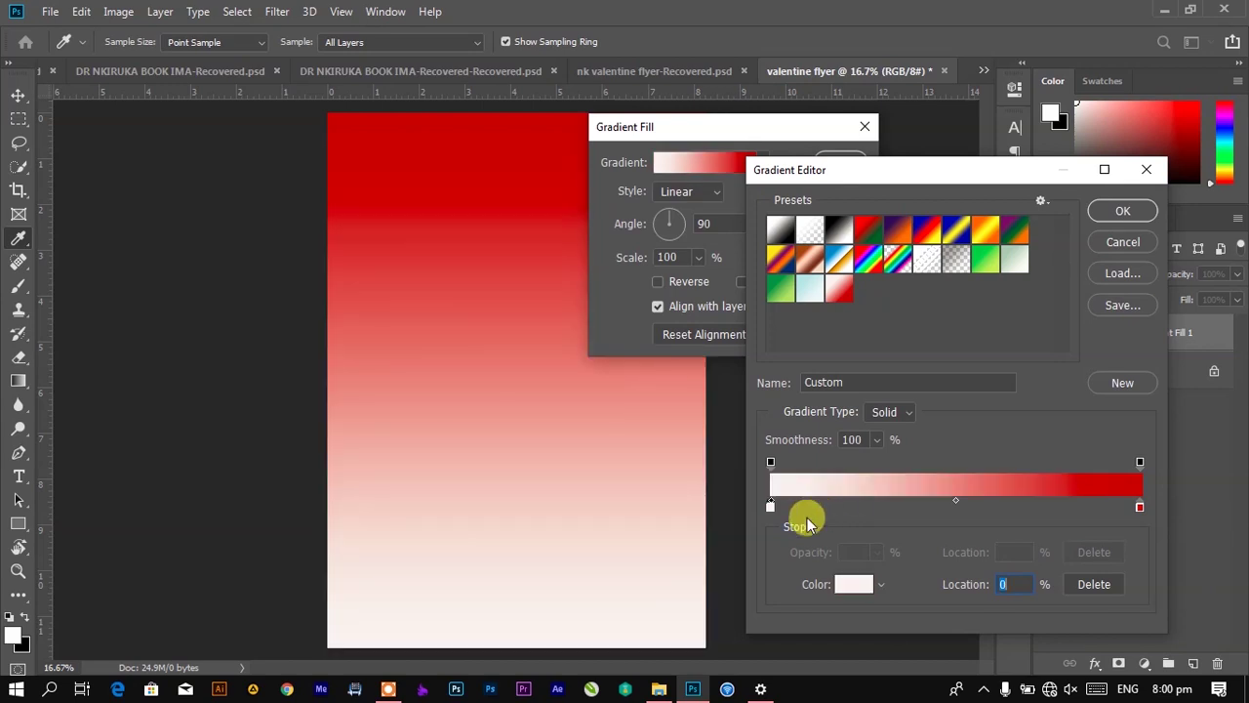
{"action": "key", "text": "ctrl+z"}
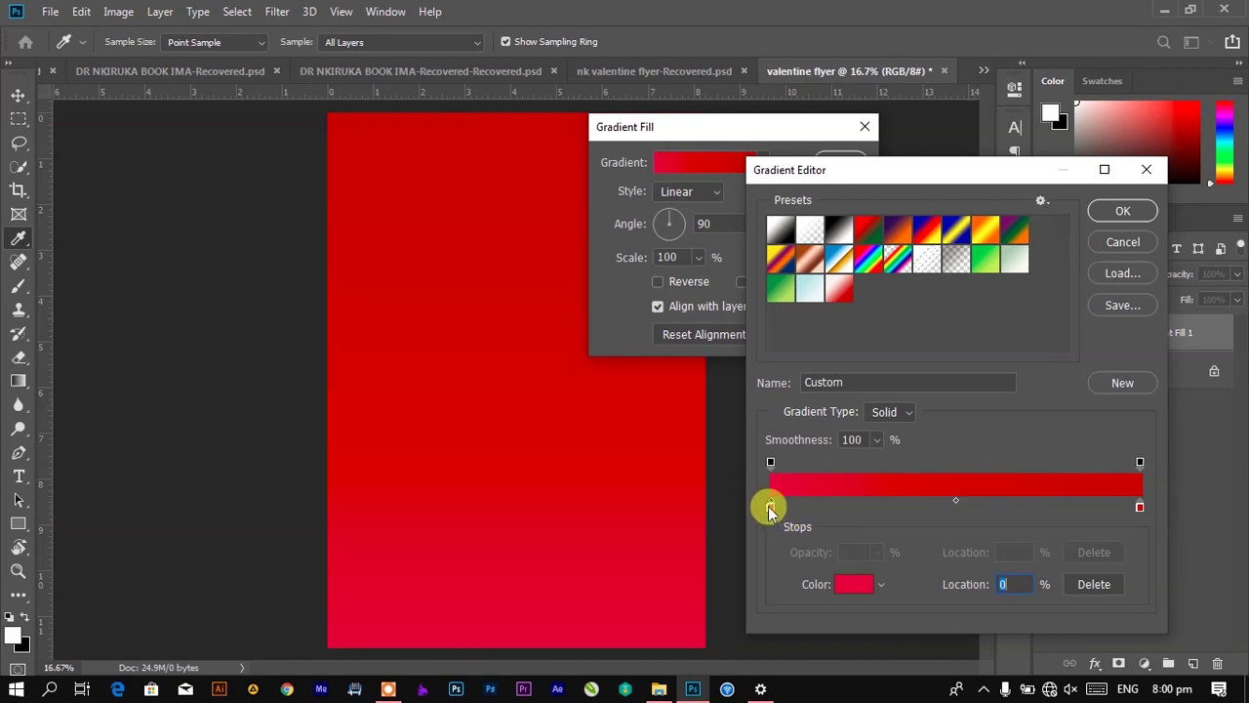
{"action": "key", "text": "ctrl+shift+z"}
Step: Set the gradient's starting color stop to #f8f2f2 and its ending color stop to #b10003
{"action": "left_click", "coordinate": [854, 583]}
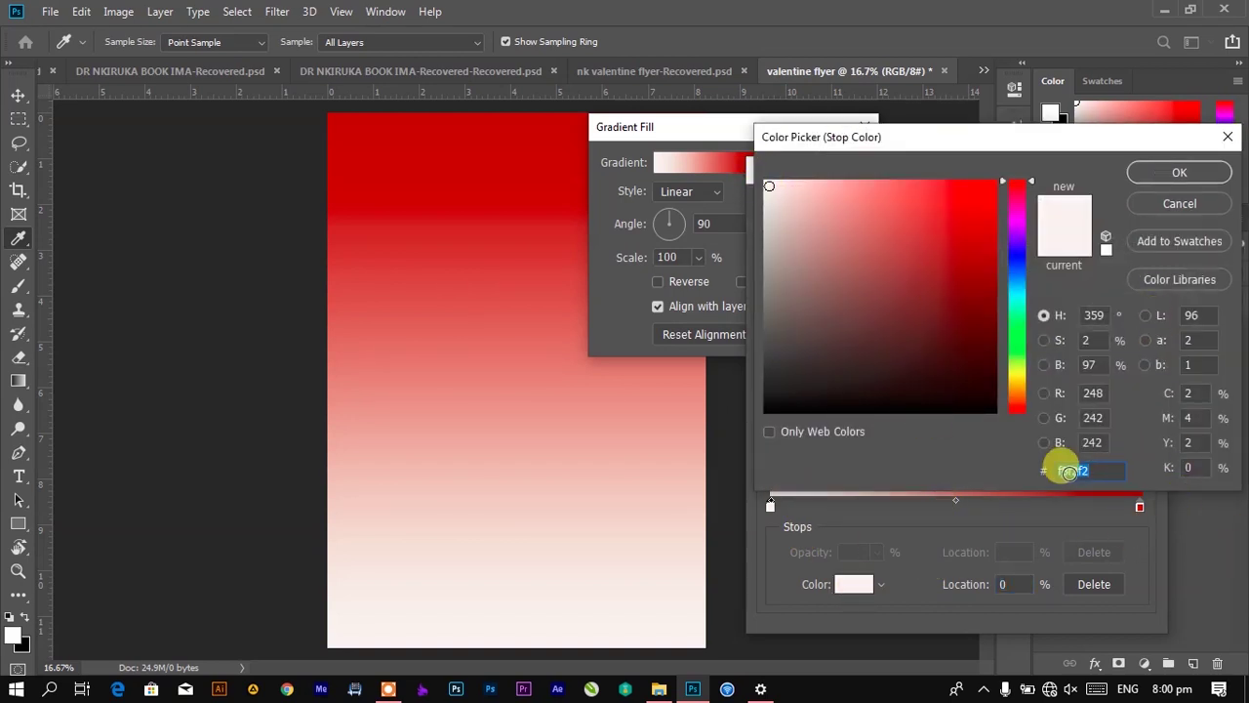
{"action": "left_click", "coordinate": [1176, 174]}
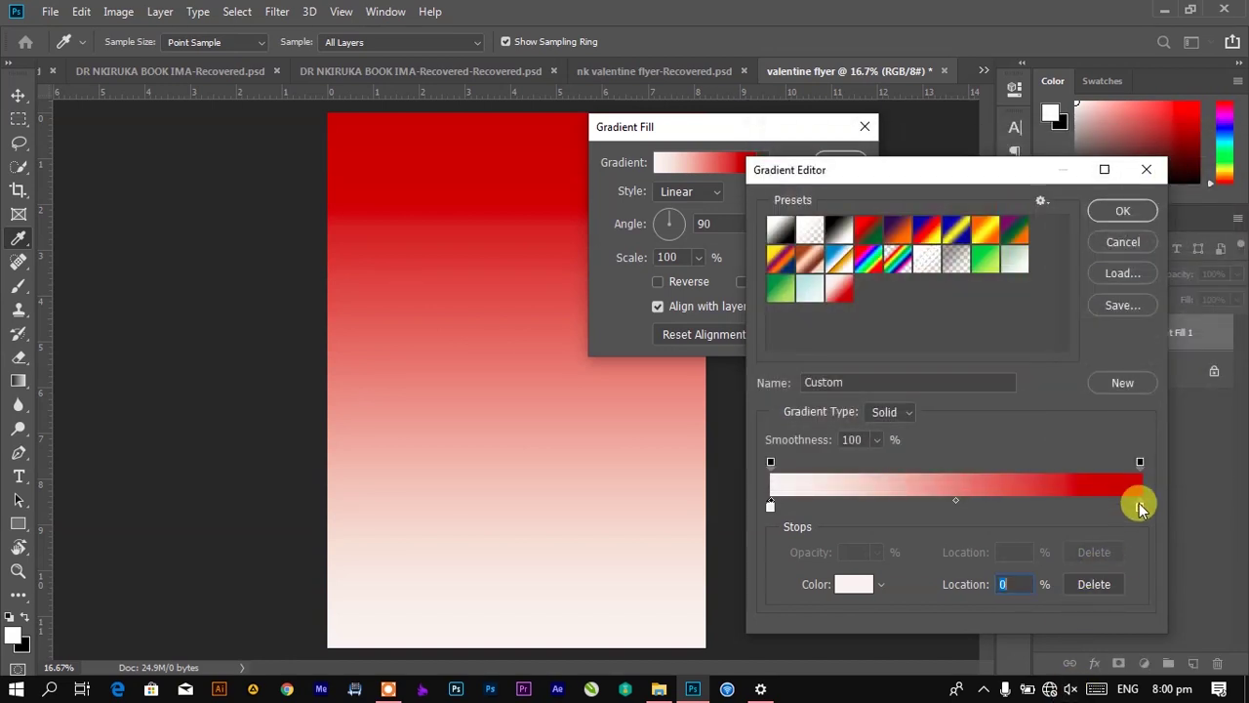
{"action": "left_click", "coordinate": [1140, 507]}
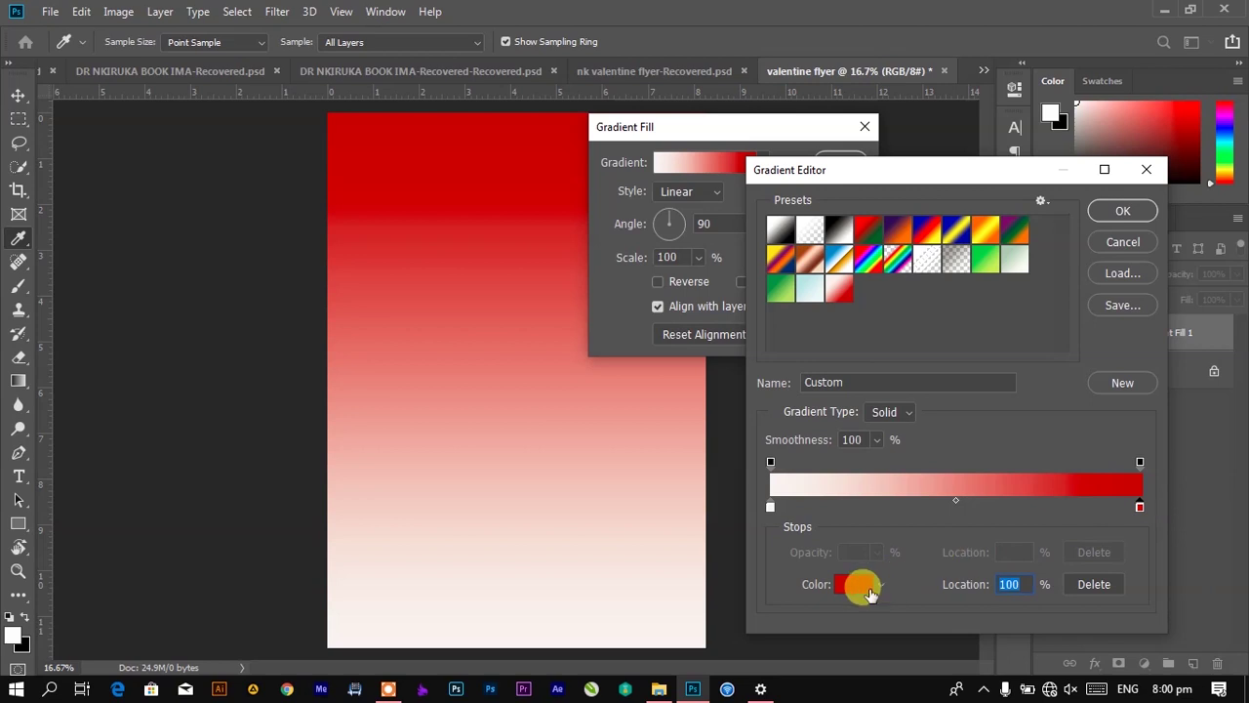
{"action": "left_click", "coordinate": [864, 587]}
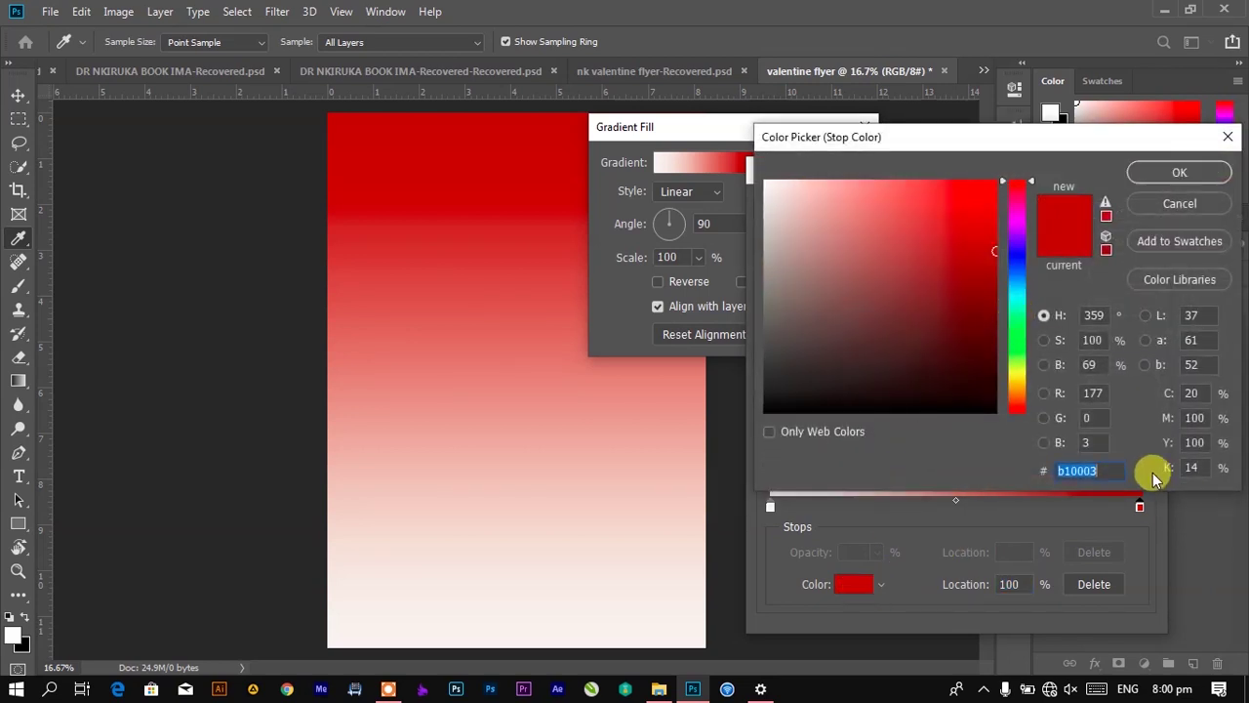
{"action": "left_click", "coordinate": [1191, 173]}
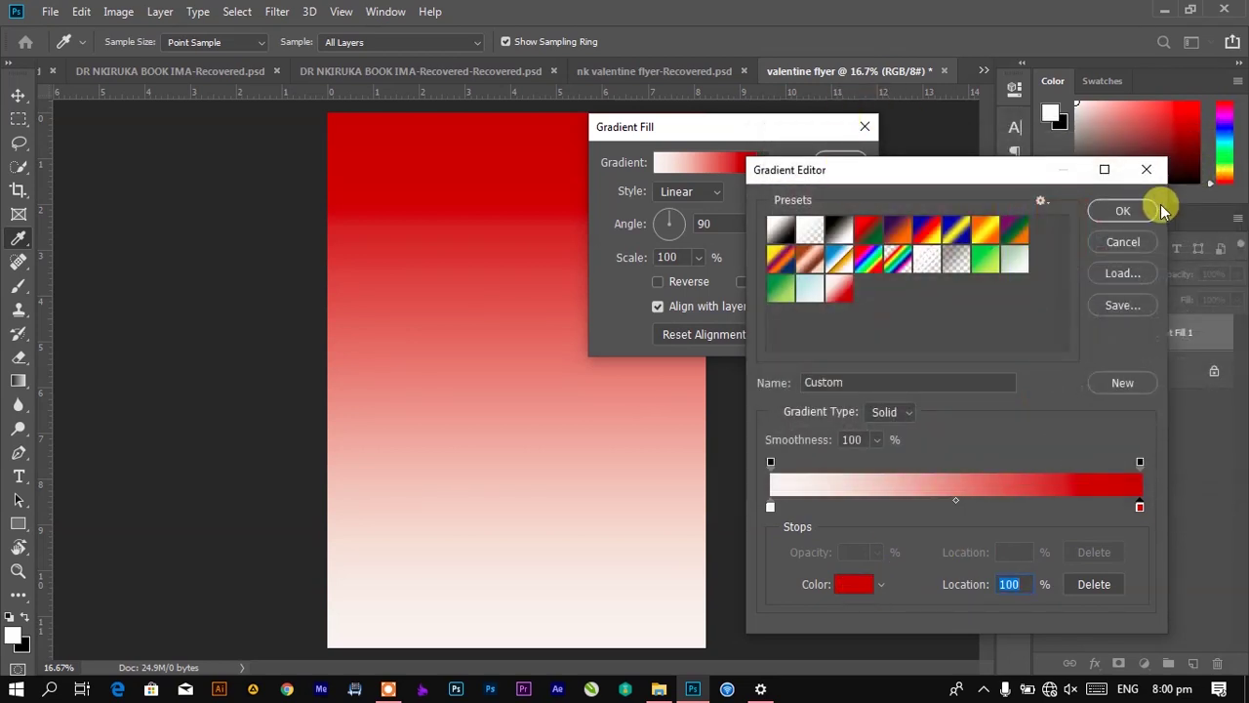
Step: Accept the edited gradient, reverse its direction, and apply it to the Gradient Fill 1 layer
{"action": "left_click", "coordinate": [1123, 214]}
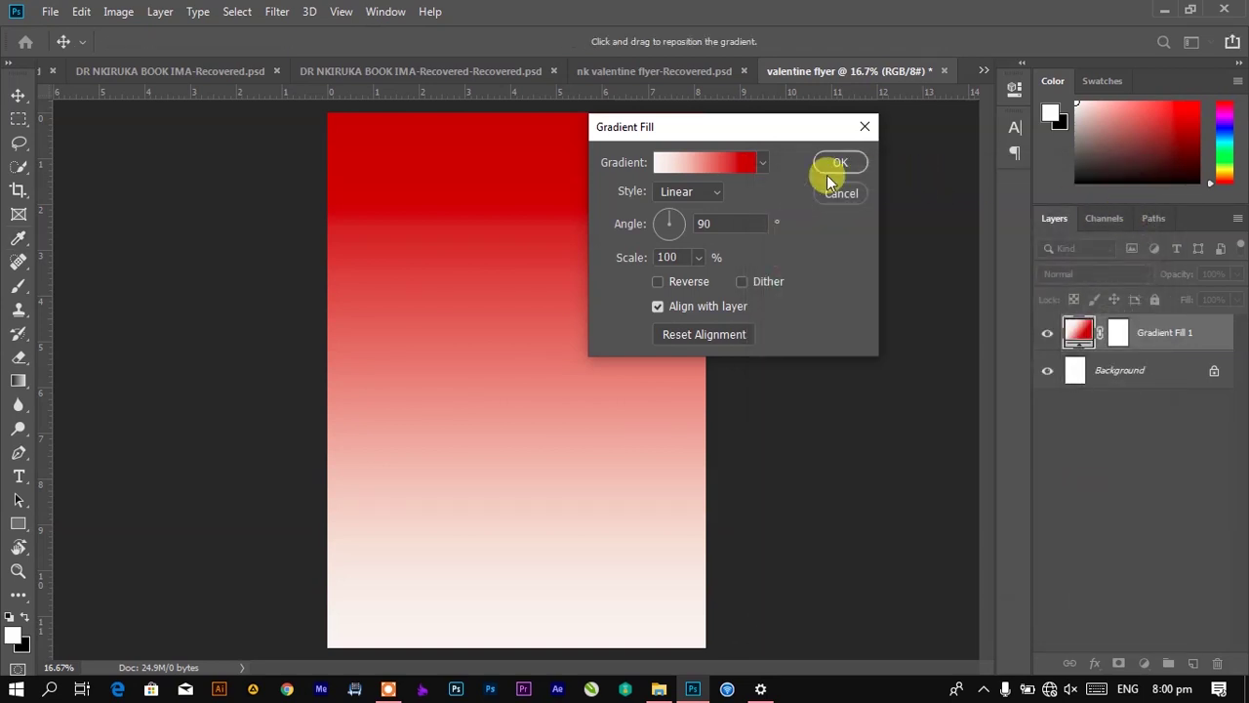
{"action": "left_click", "coordinate": [658, 283]}
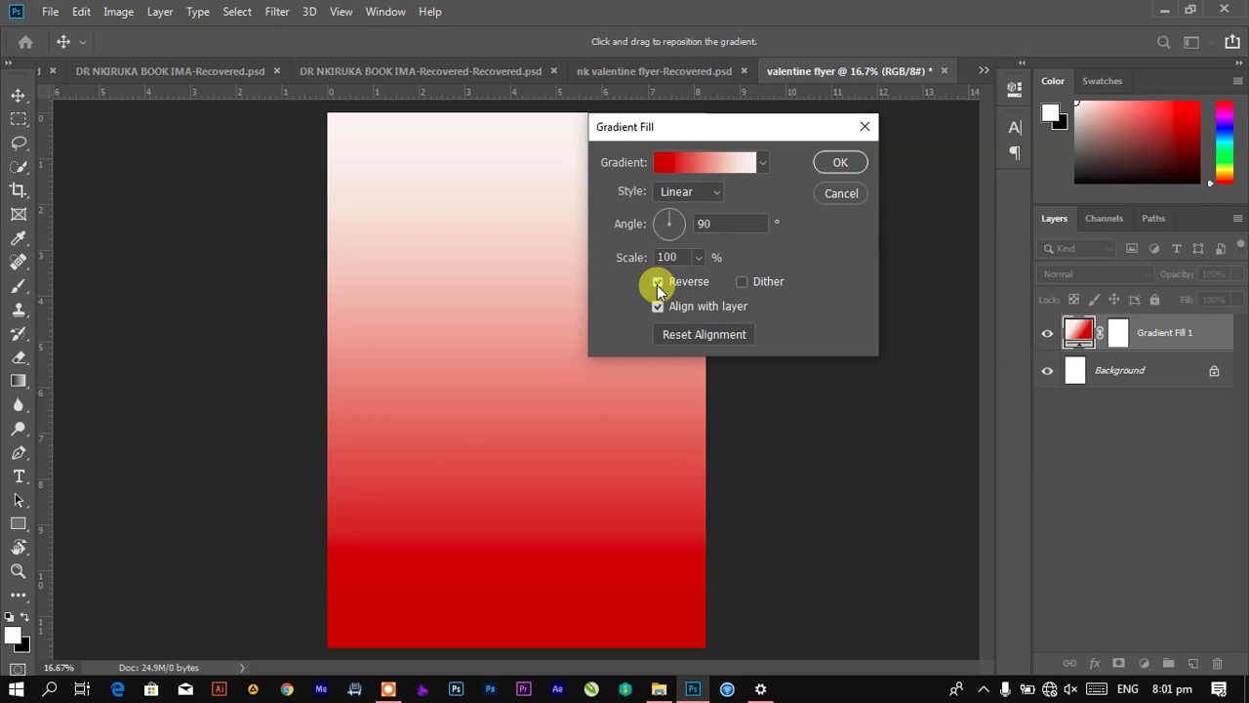
{"action": "left_click", "coordinate": [837, 163]}
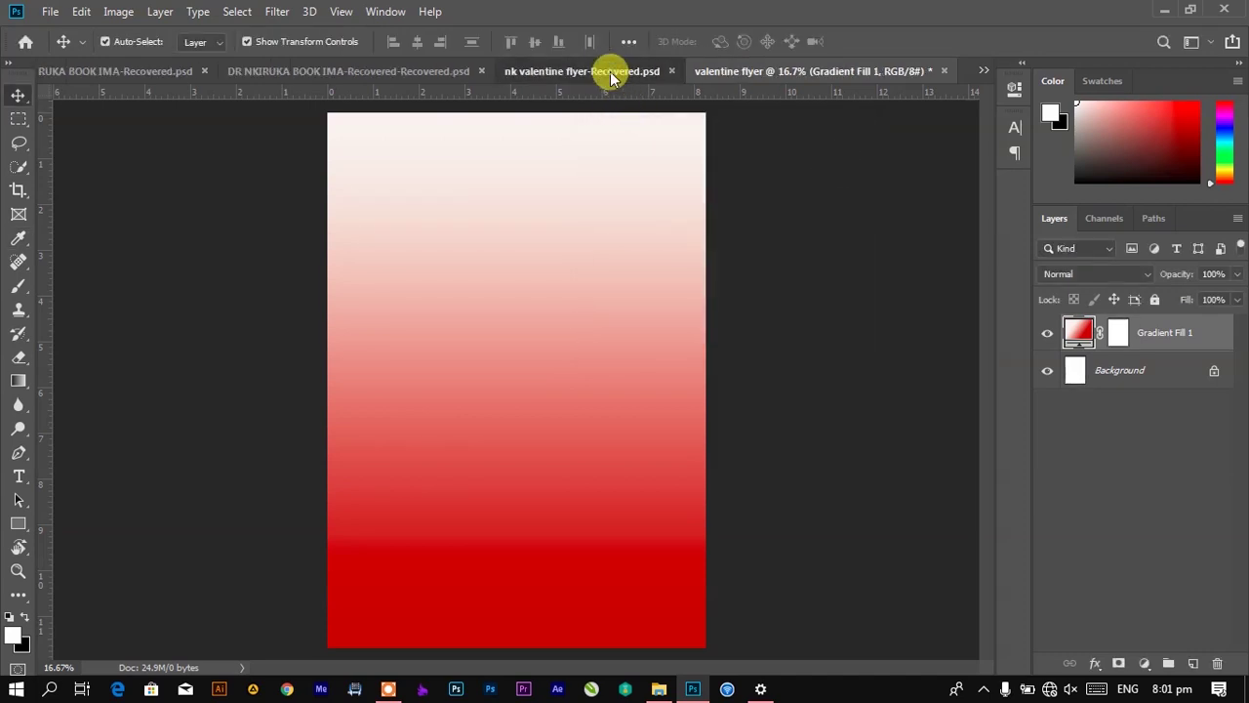
Step: Check the Gradient Fill 1 layer and the masked rose-petal copy layer in the nk valentine flyer-Recovered.psd document
{"action": "left_click", "coordinate": [609, 71]}
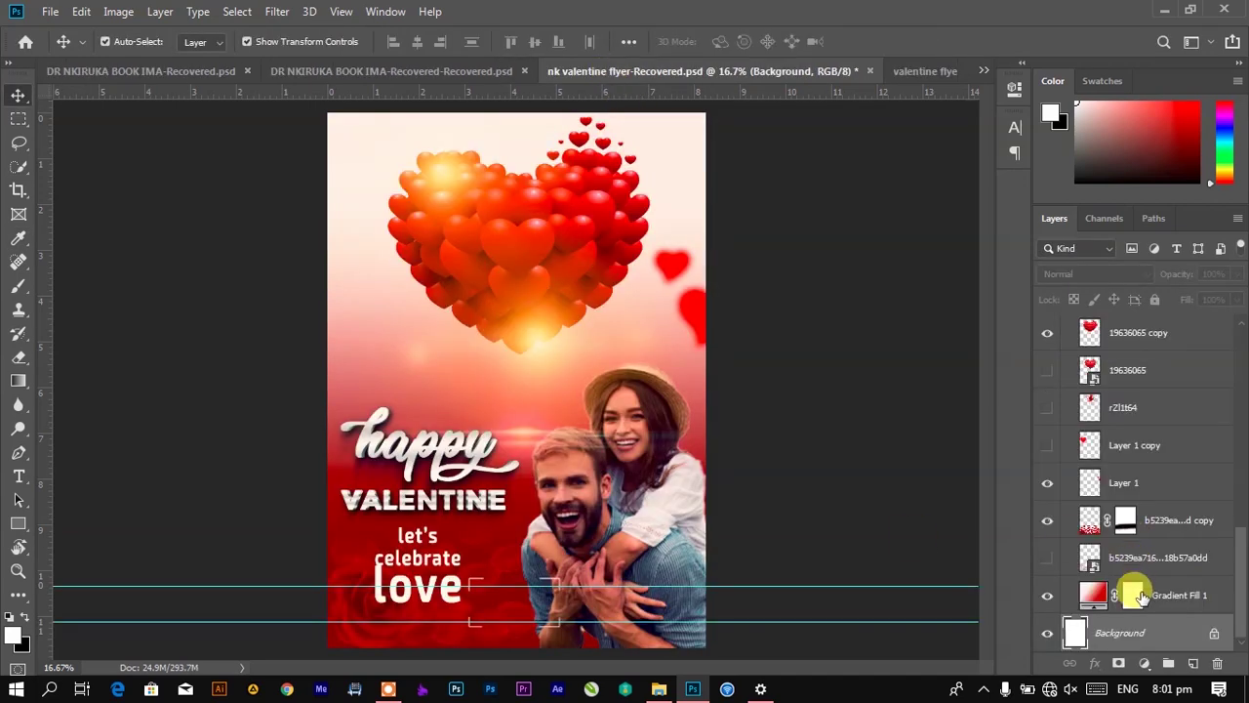
{"action": "left_click", "coordinate": [1047, 596]}
{"action": "left_click", "coordinate": [1047, 595]}
{"action": "left_click", "coordinate": [1178, 597]}
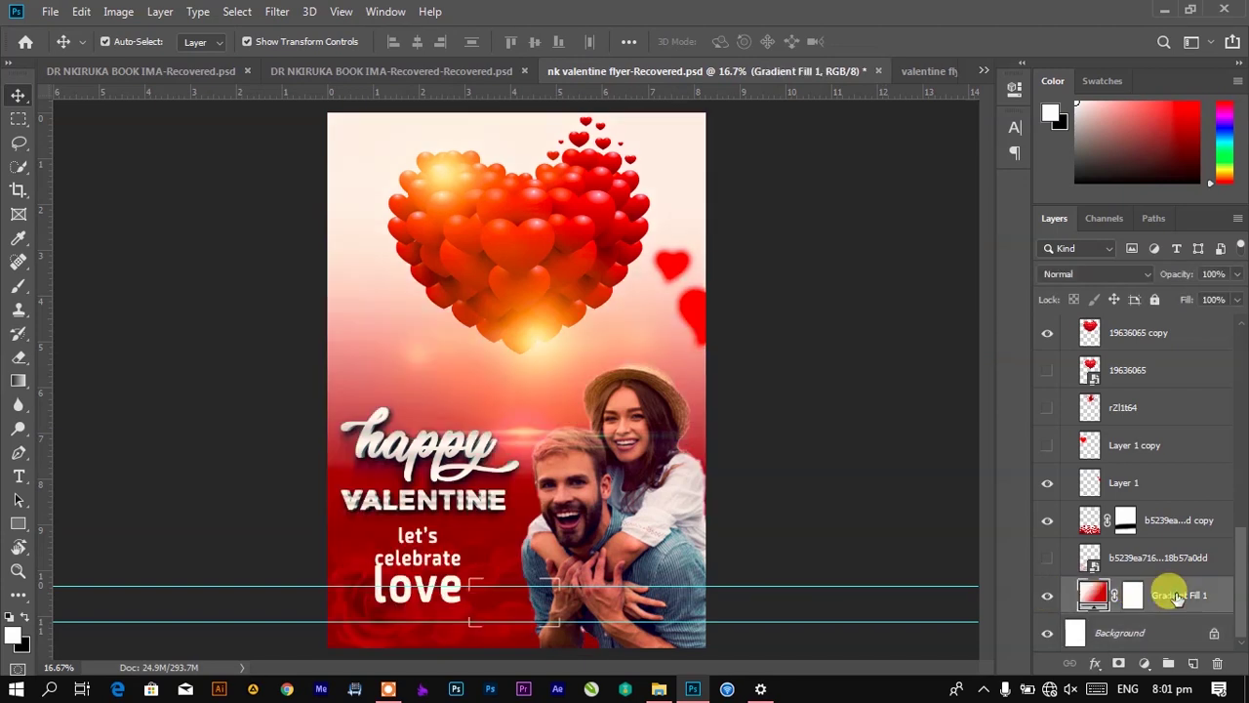
{"action": "left_click", "coordinate": [1158, 528]}
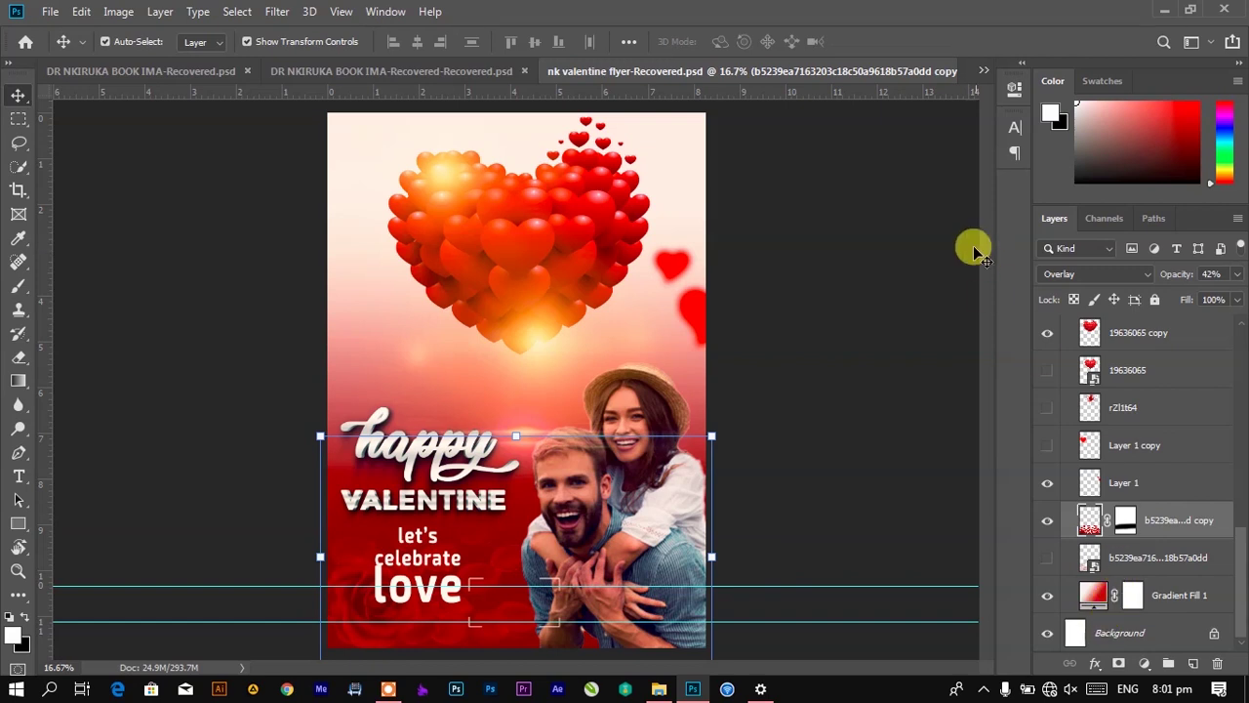
Step: Close the book cover document whose name ends in Recovered-Recovered.psd without saving, and return to the nk valentine flyer-Recovered.psd document
{"action": "left_click", "coordinate": [523, 70]}
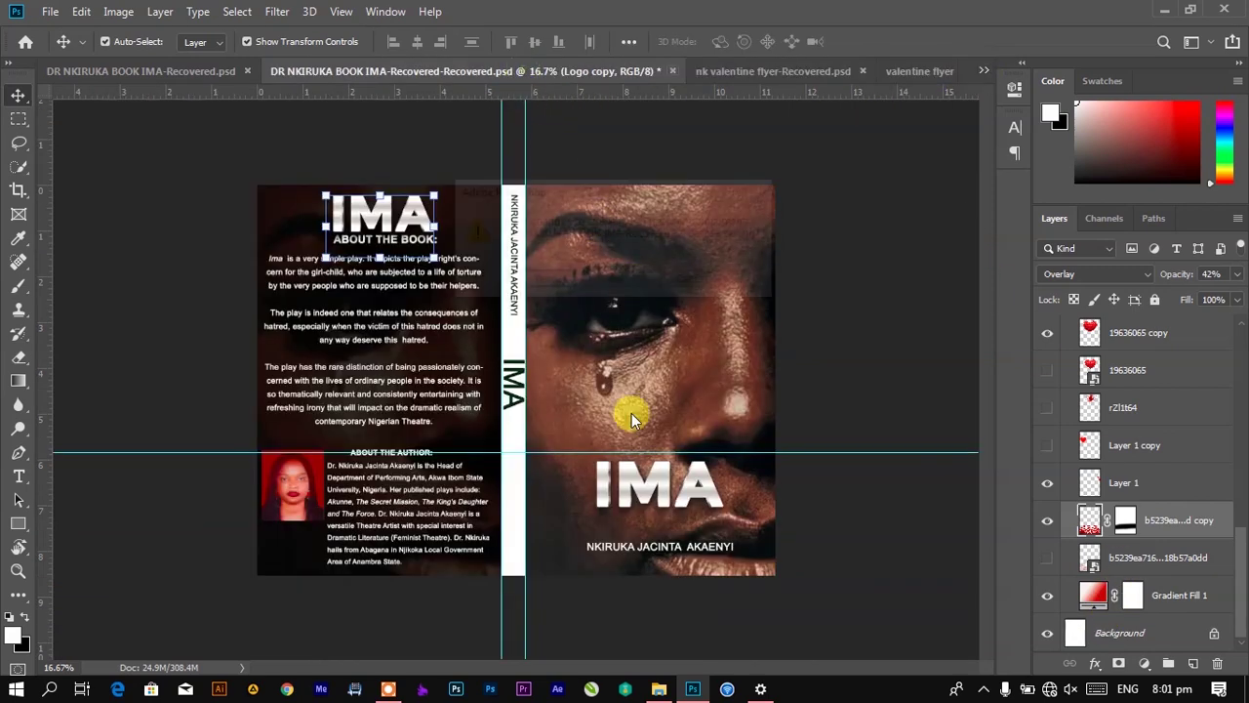
{"action": "left_click", "coordinate": [613, 282]}
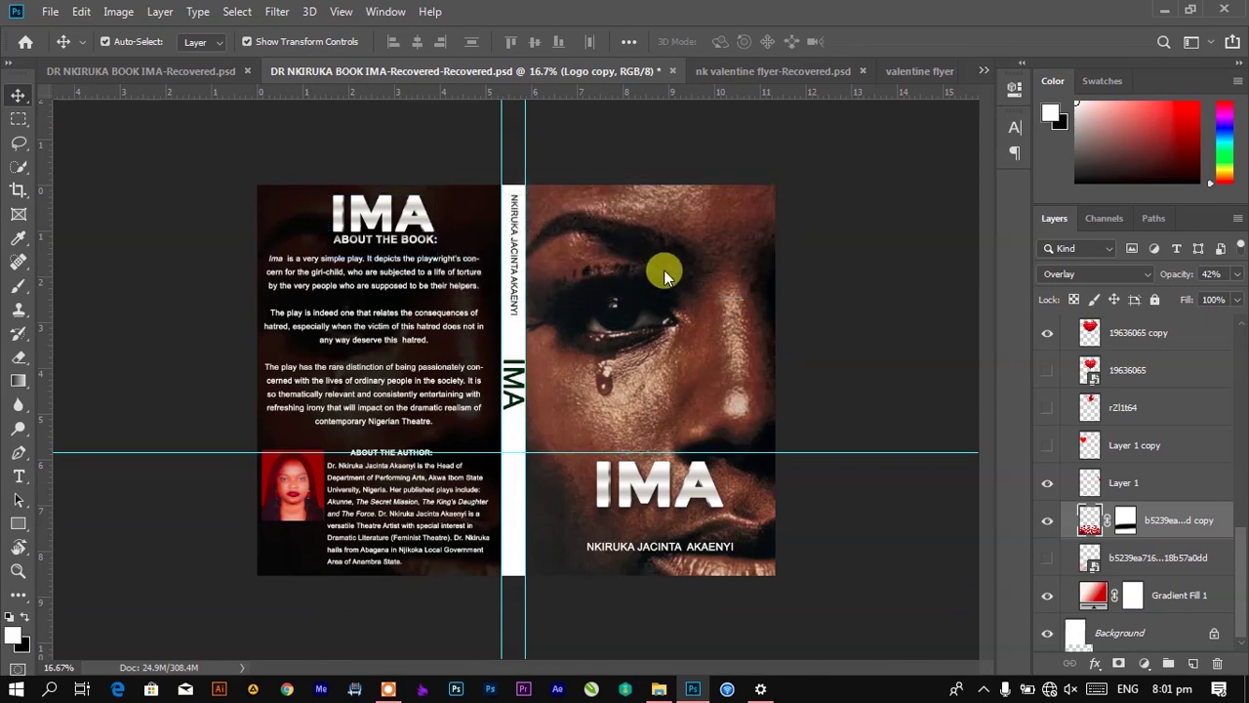
{"action": "left_click", "coordinate": [812, 68]}
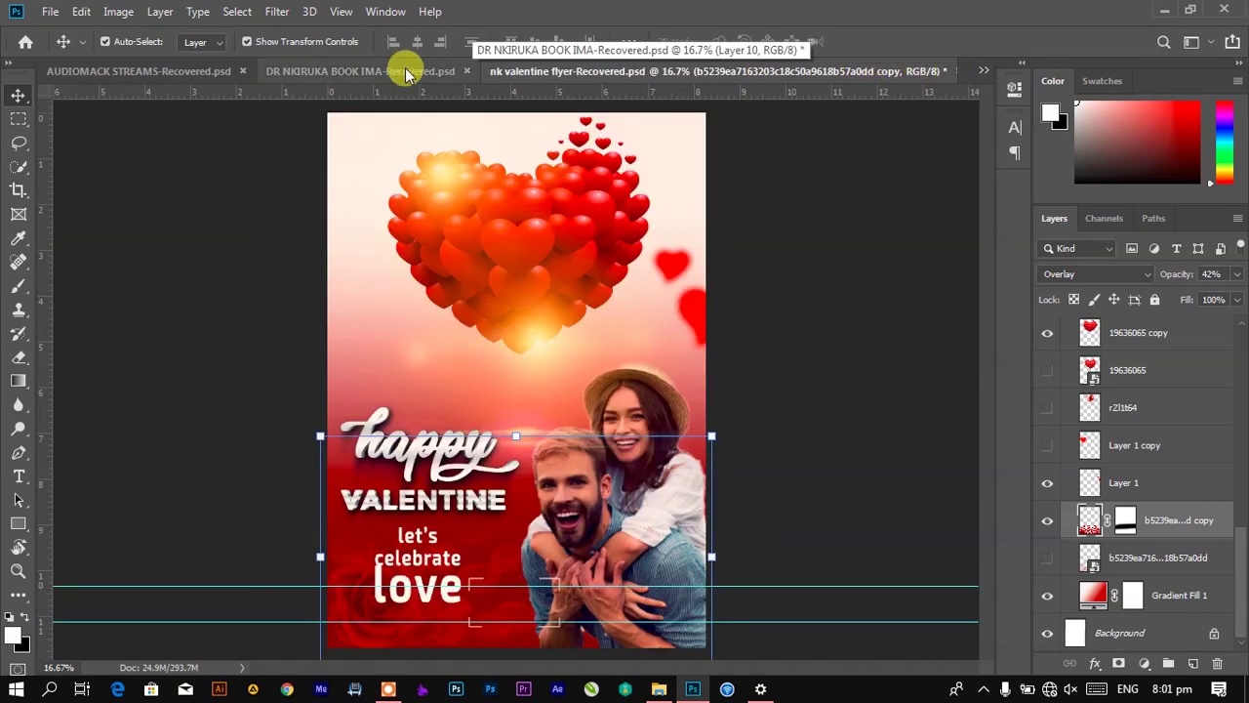
{"action": "left_click", "coordinate": [671, 337]}
Step: Place the transparent rose-petal PNG from File Explorer's valentine flyer folder into the valentine flyer document, across the bottom of the page
{"action": "left_click", "coordinate": [893, 78]}
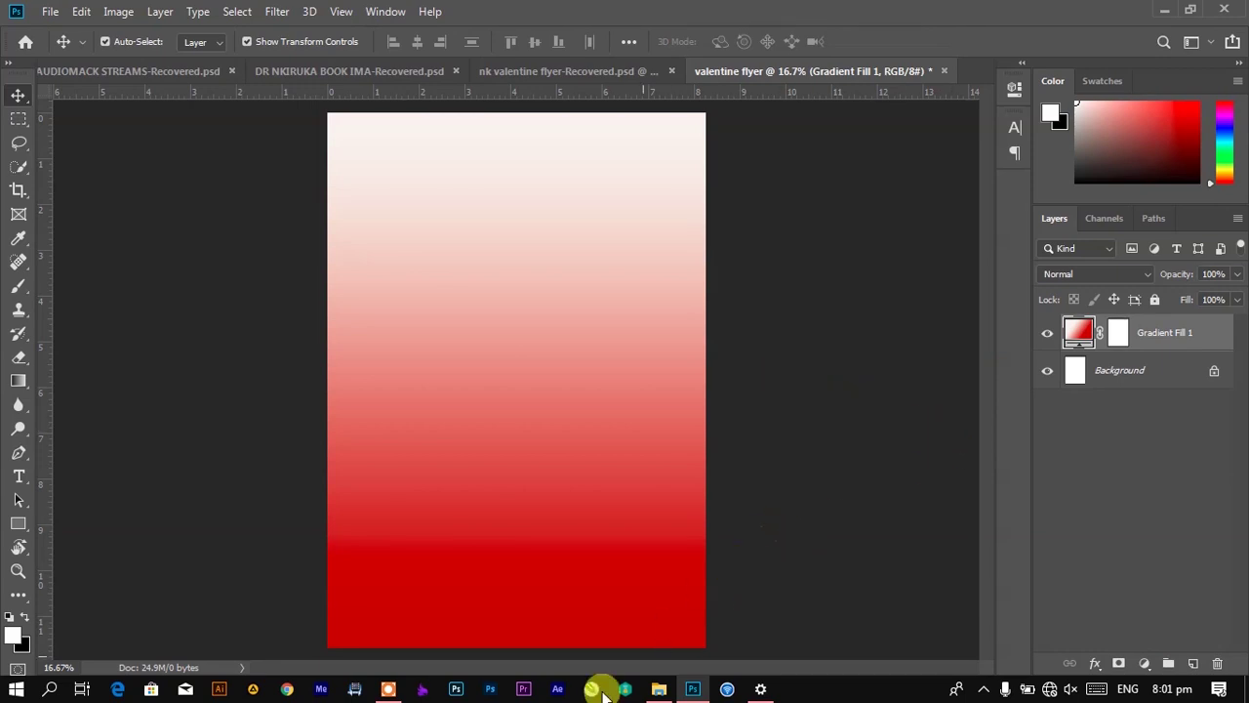
{"action": "left_click", "coordinate": [659, 689]}
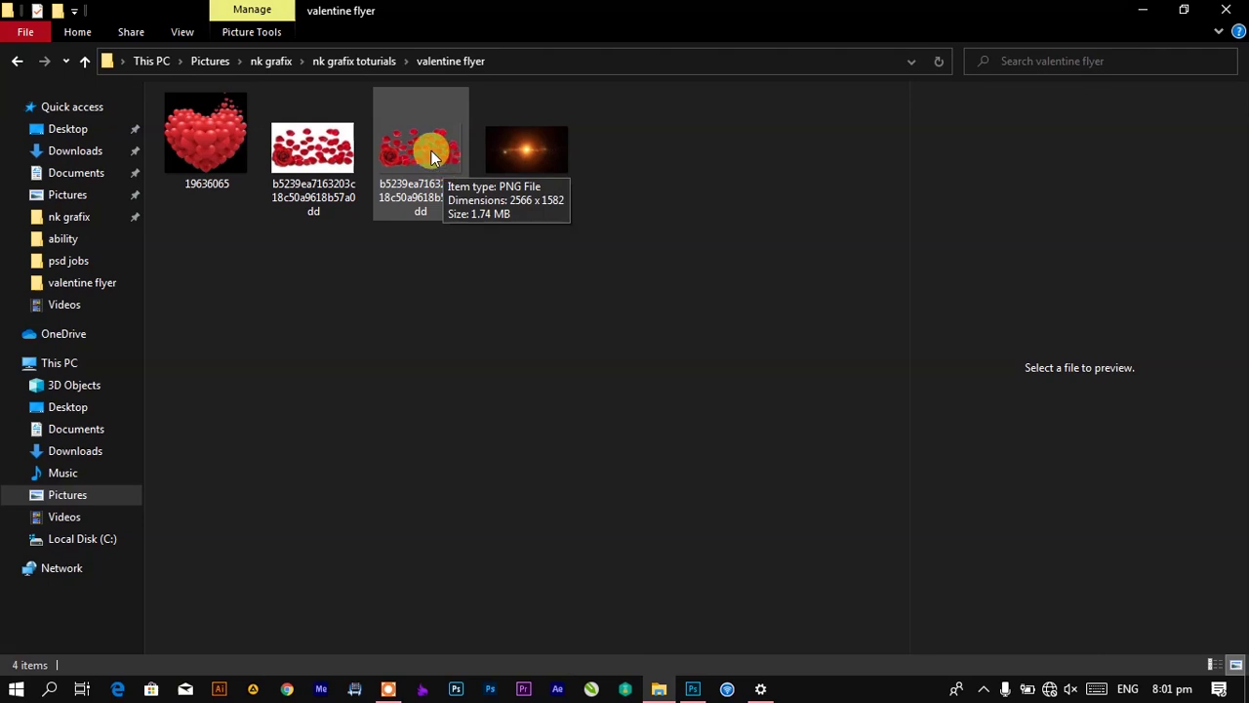
{"action": "left_click_drag", "start_coordinate": [430, 148], "coordinate": [564, 499]}
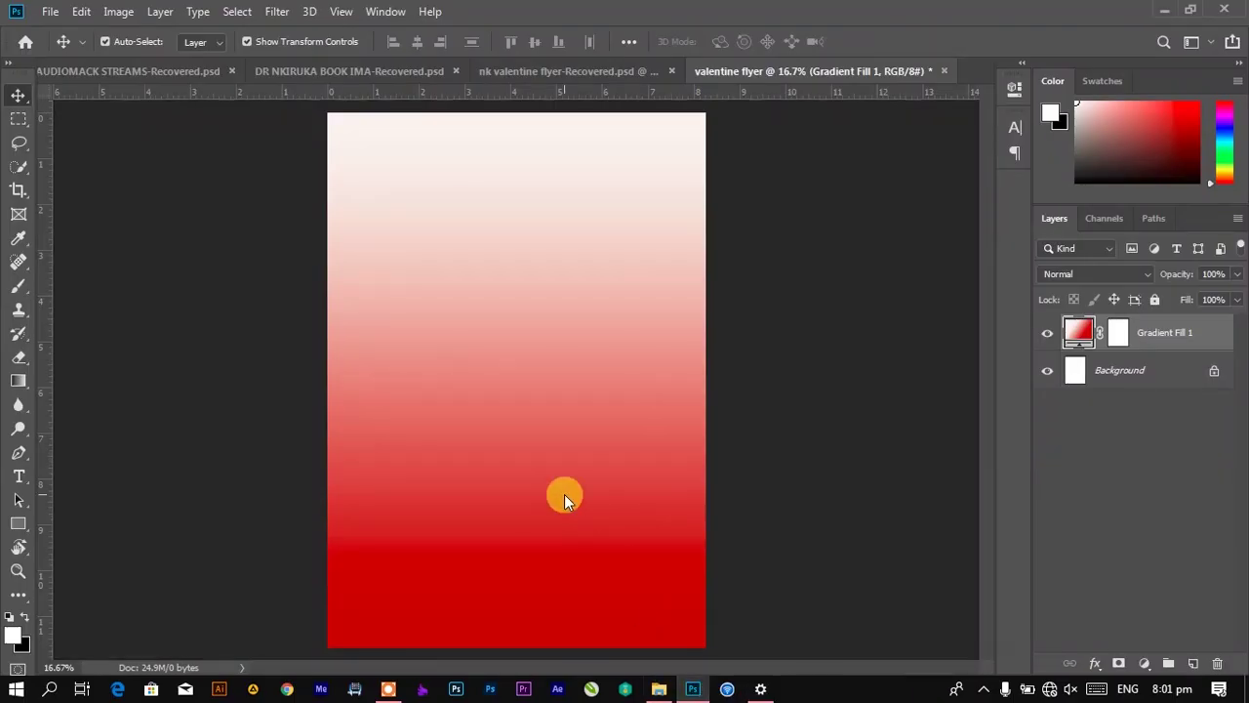
{"action": "left_click_drag", "start_coordinate": [550, 424], "coordinate": [546, 605]}
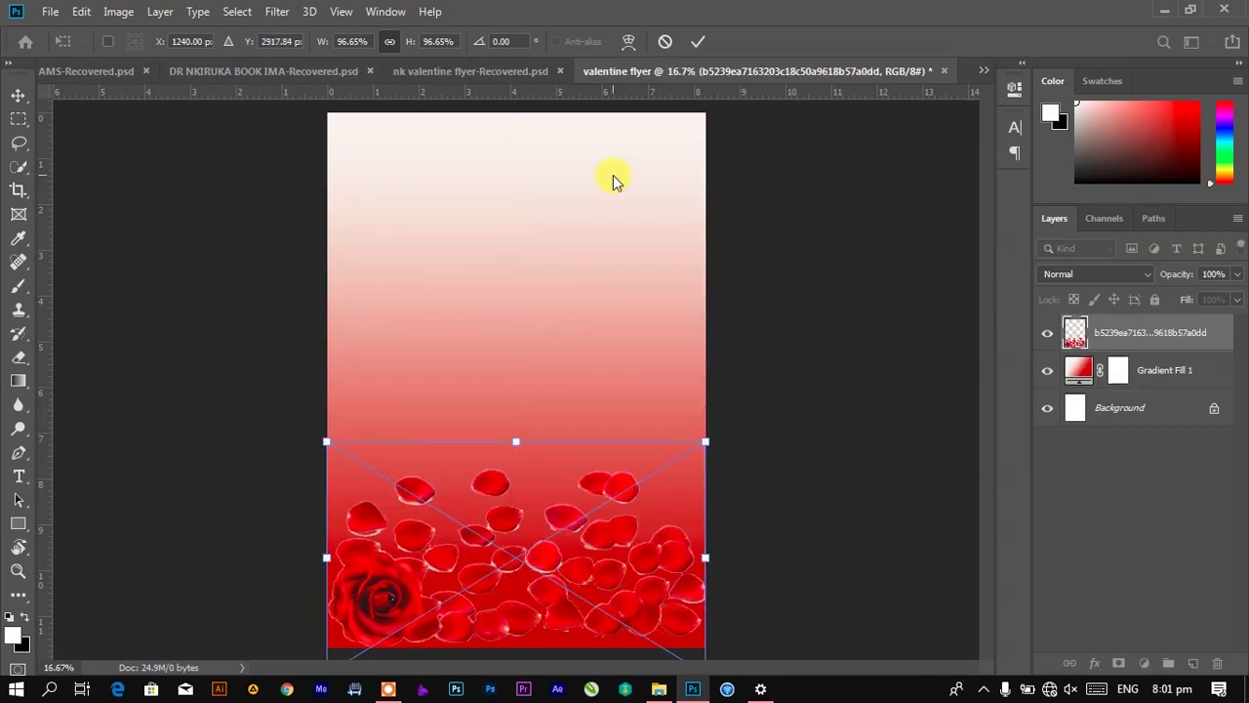
{"action": "left_click", "coordinate": [702, 41]}
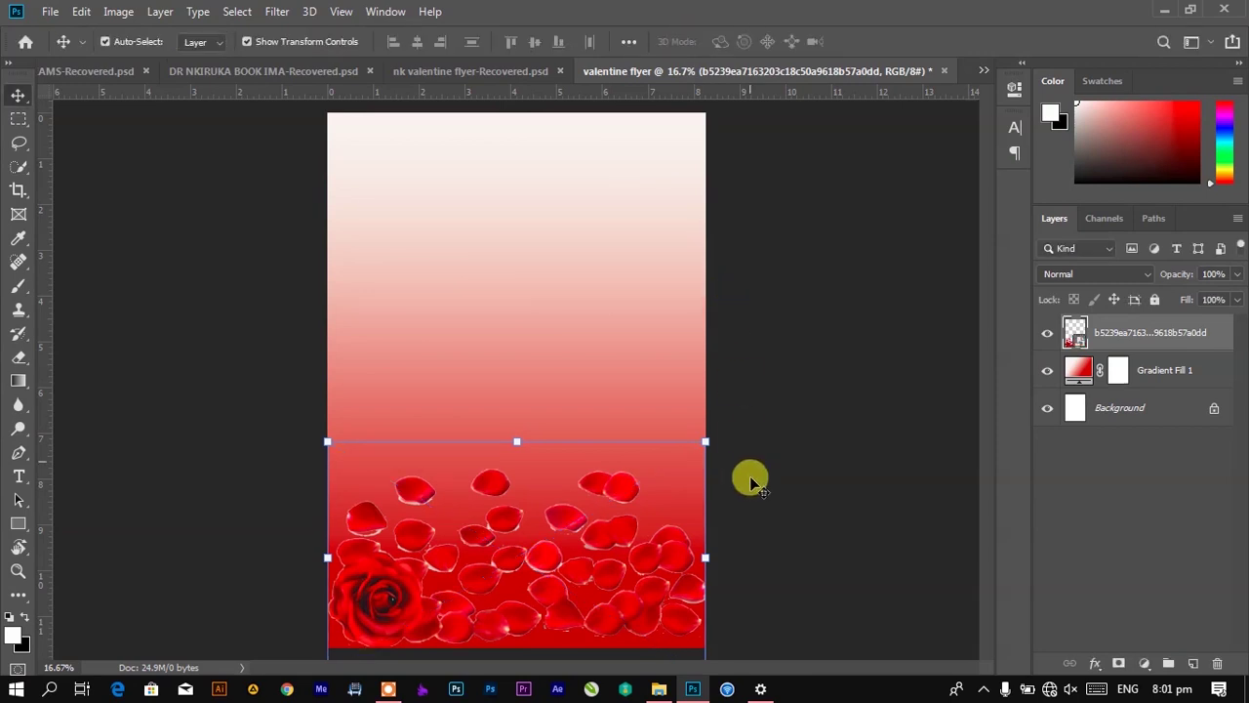
Step: Check the blend mode and opacity of the rose-petal copy layer in nk valentine flyer-Recovered.psd, and return to the valentine flyer document
{"action": "left_click", "coordinate": [456, 71]}
{"action": "scroll", "coordinate": [1107, 527], "scroll_direction": "down", "scroll_amount": 6}
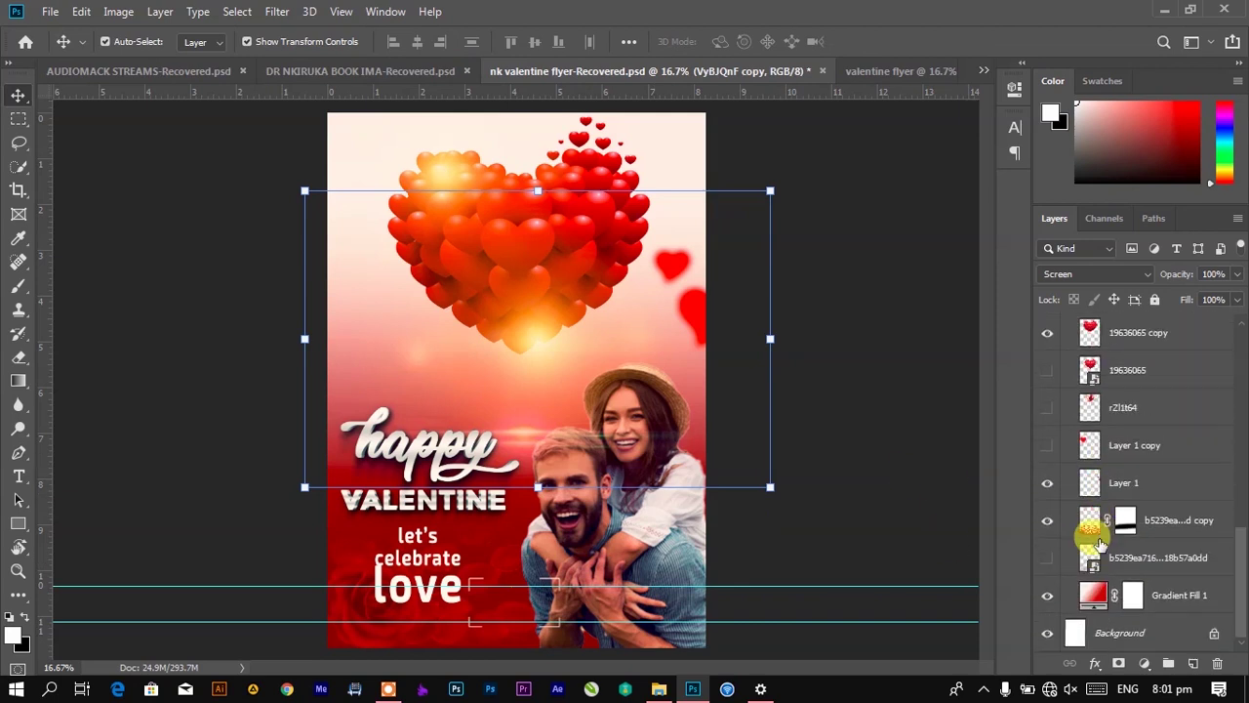
{"action": "left_click", "coordinate": [1179, 522]}
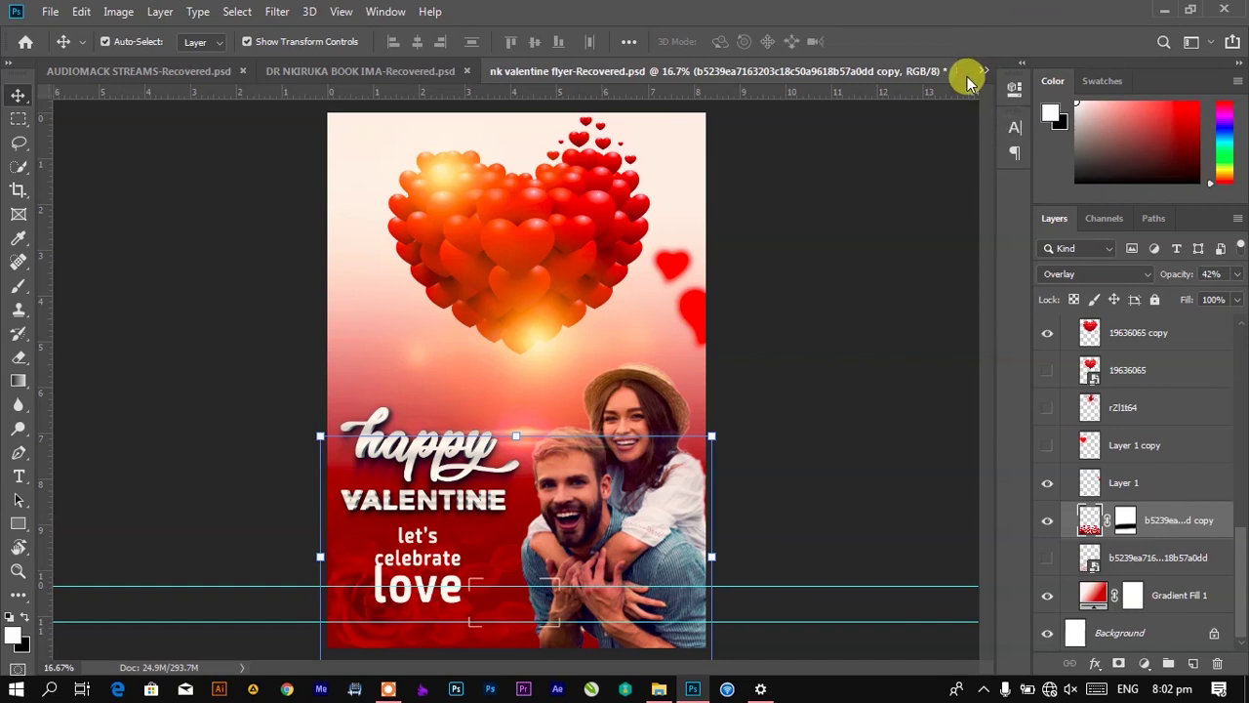
{"action": "left_click", "coordinate": [595, 337]}
{"action": "left_click", "coordinate": [928, 73]}
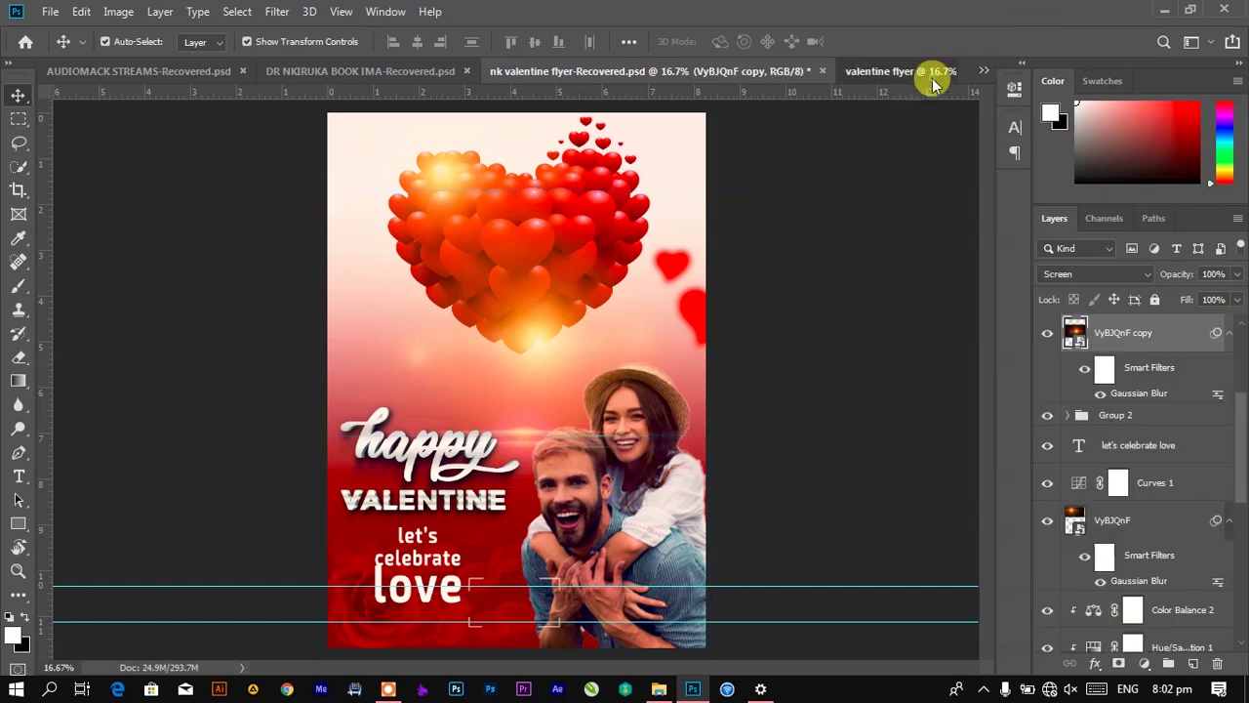
Step: Set the rose-petal layer's blend mode to Overlay and its opacity to 43%
{"action": "left_click", "coordinate": [1073, 275]}
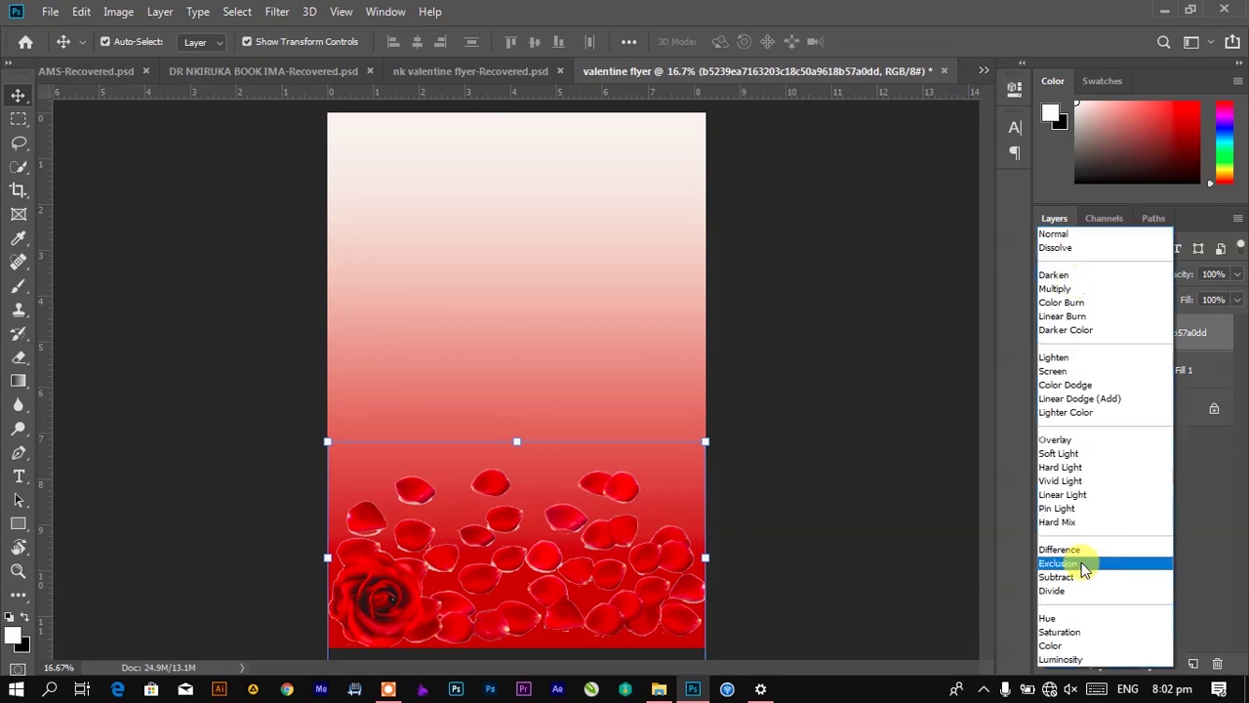
{"action": "left_click", "coordinate": [1078, 438]}
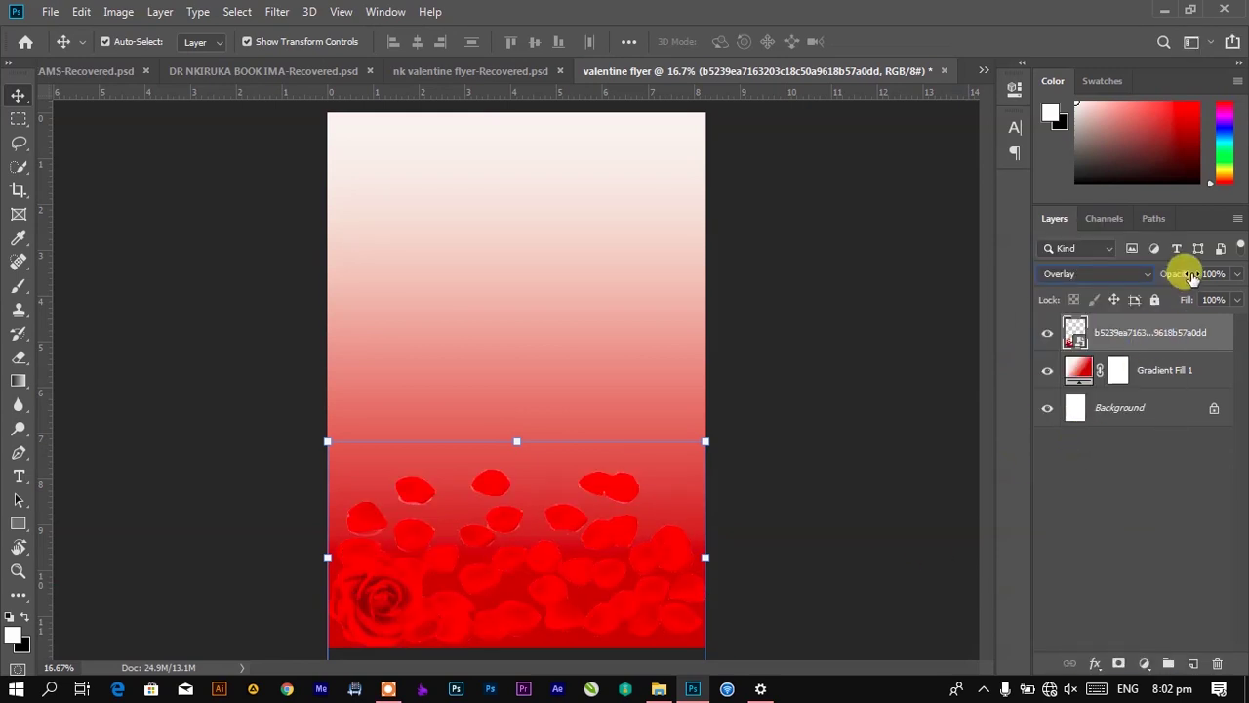
{"action": "left_click_drag", "start_coordinate": [1193, 277], "coordinate": [1132, 277]}
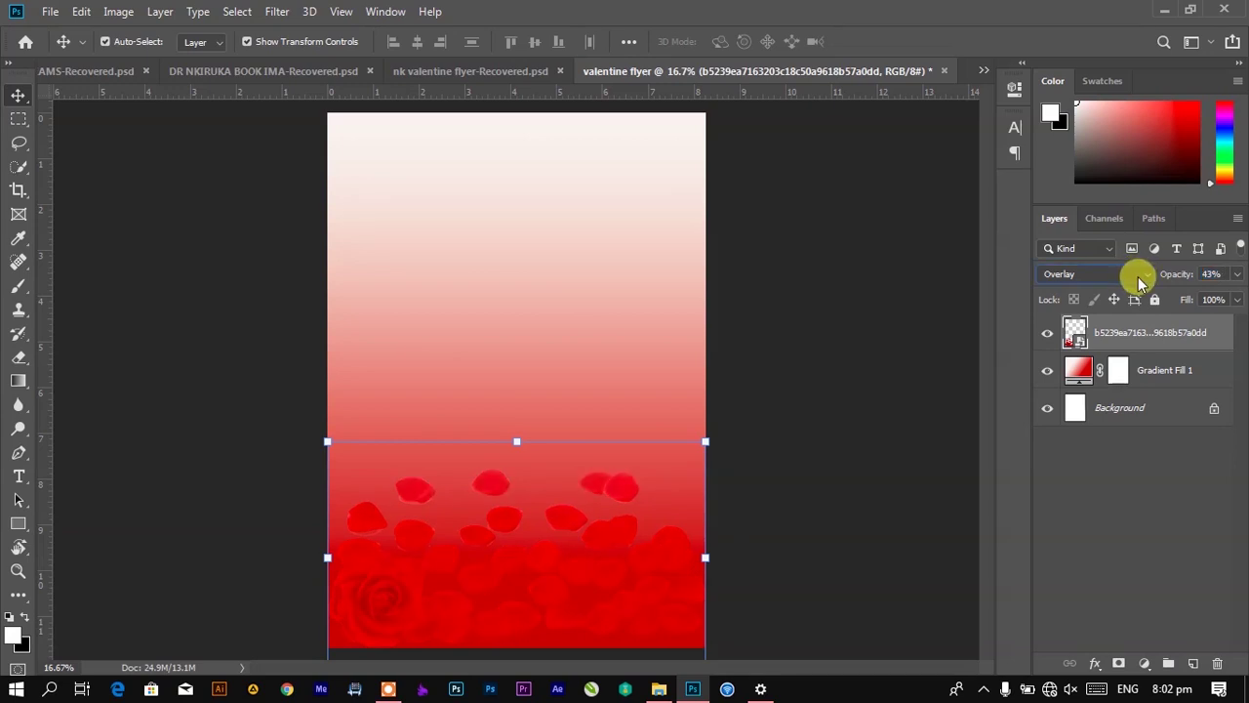
Step: Add a layer mask to the rose-petal layer and activate the Brush tool for painting on it
{"action": "left_click", "coordinate": [1119, 664]}
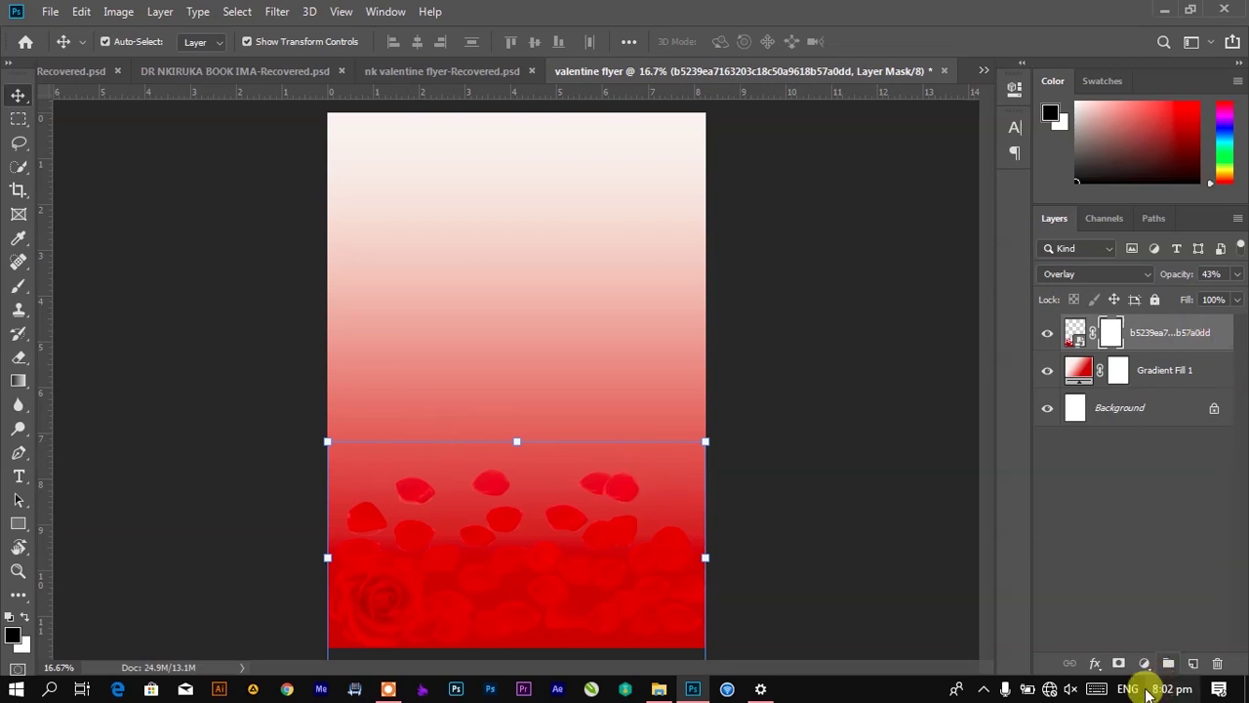
{"action": "key", "text": "ctrl+z"}
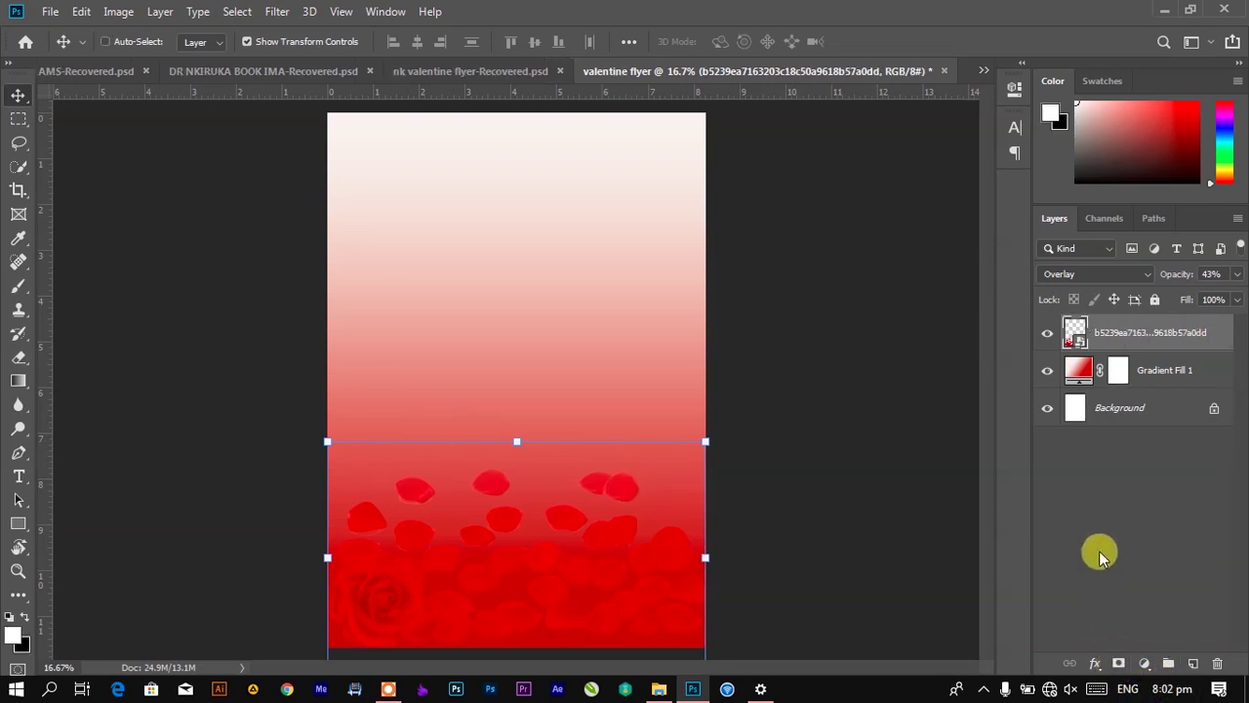
{"action": "left_click", "coordinate": [1121, 664]}
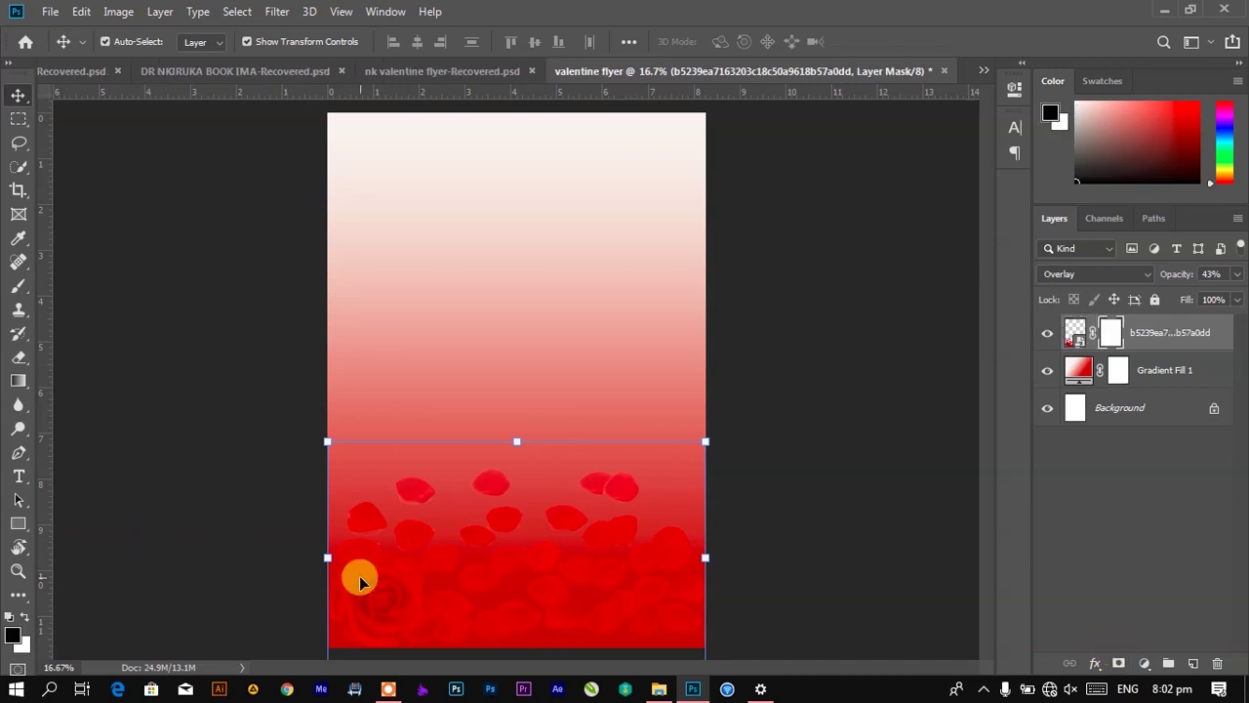
{"action": "key", "text": "b"}
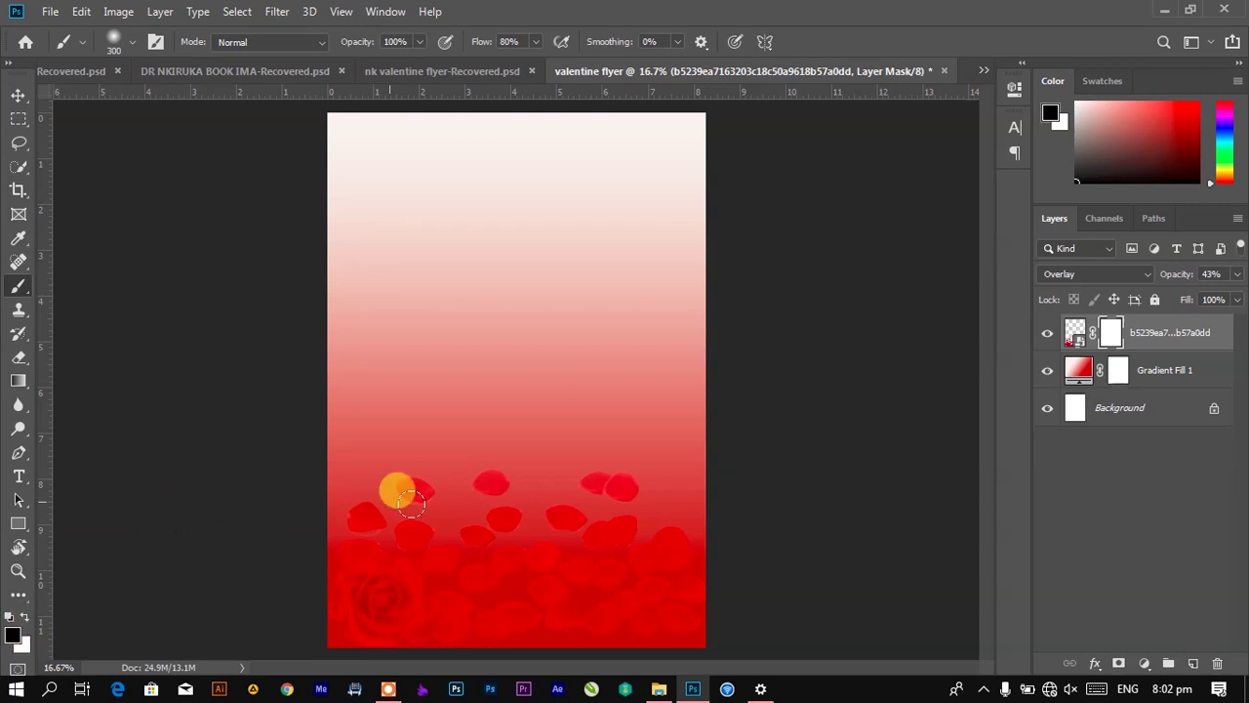
Step: Try hiding the upper-left petals by painting black on the mask, and restore them by painting with white
{"action": "mouse_move", "coordinate": [349, 493]}
{"action": "left_mouse_down"}
{"action": "mouse_move", "coordinate": [412, 513]}
{"action": "mouse_move", "coordinate": [429, 488]}
{"action": "mouse_move", "coordinate": [343, 504]}
{"action": "mouse_move", "coordinate": [404, 503]}
{"action": "left_mouse_up"}
{"action": "left_click", "coordinate": [27, 617]}
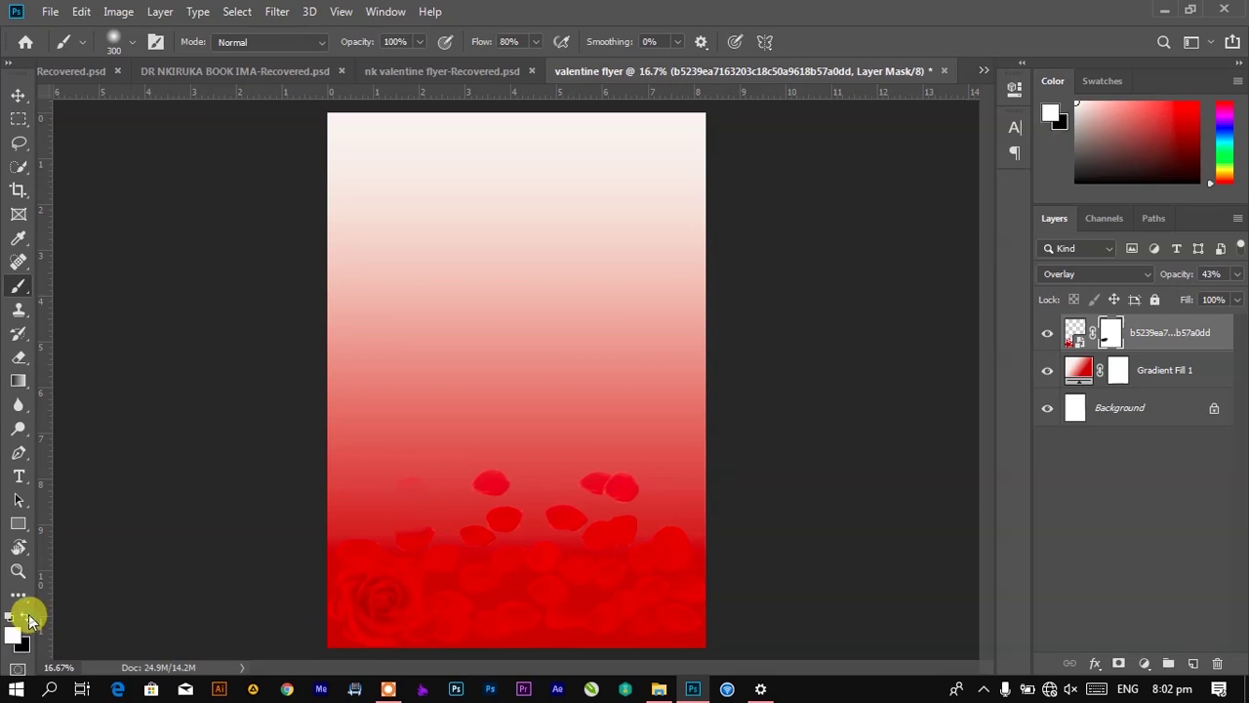
{"action": "mouse_move", "coordinate": [420, 470]}
{"action": "left_mouse_down"}
{"action": "mouse_move", "coordinate": [354, 503]}
{"action": "mouse_move", "coordinate": [438, 493]}
{"action": "mouse_move", "coordinate": [373, 515]}
{"action": "mouse_move", "coordinate": [404, 505]}
{"action": "left_mouse_up"}
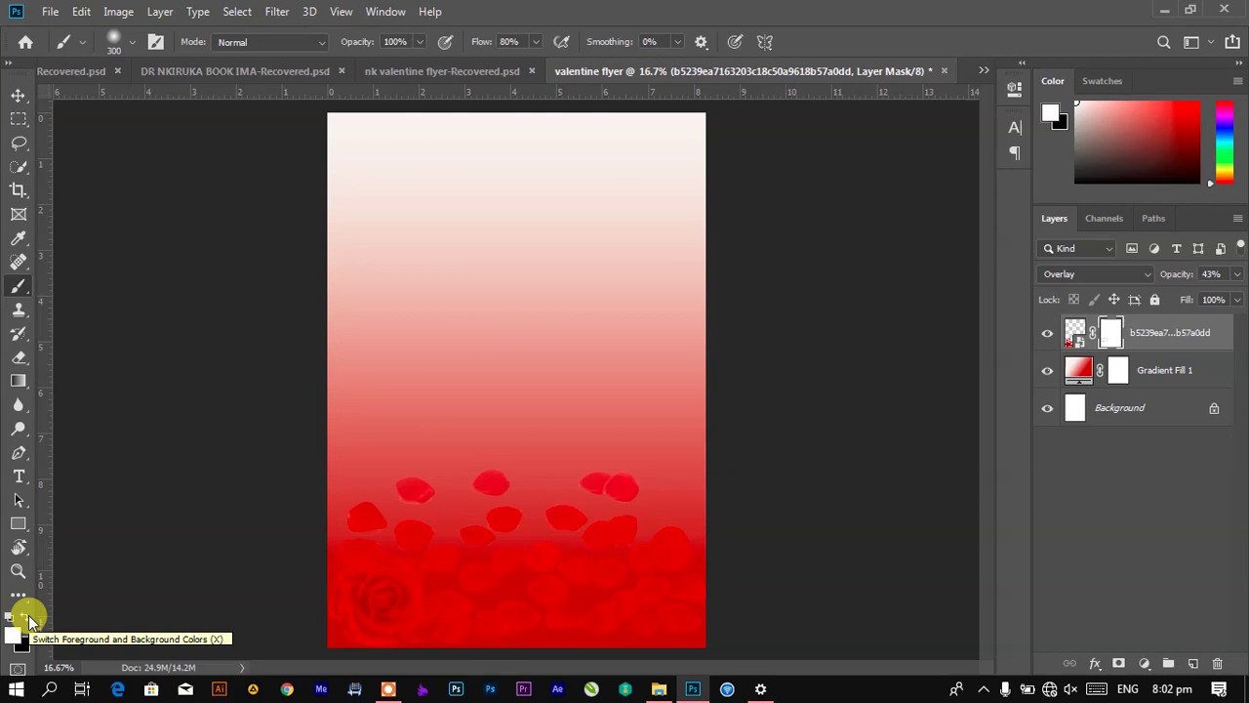
Step: Make black the foreground color again and paint over the upper loose petals on the rose-petal layer's mask to hide them
{"action": "left_click", "coordinate": [29, 621]}
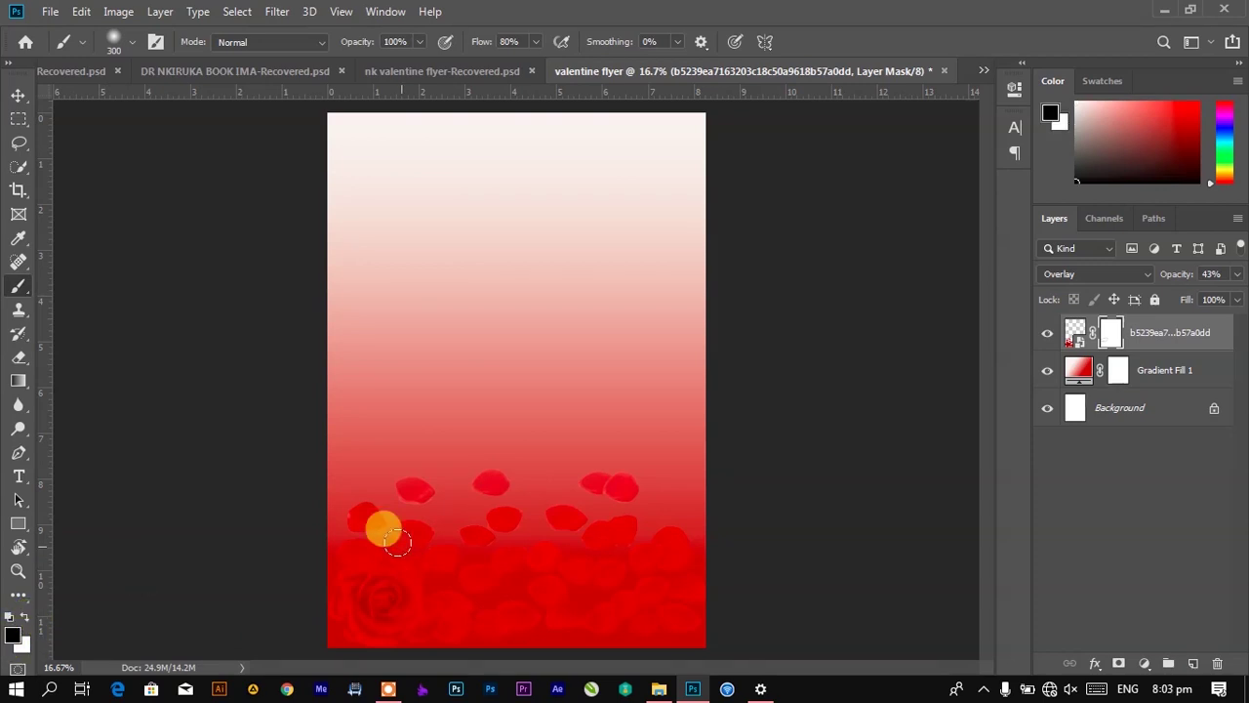
{"action": "mouse_move", "coordinate": [353, 507]}
{"action": "left_mouse_down"}
{"action": "mouse_move", "coordinate": [425, 469]}
{"action": "mouse_move", "coordinate": [623, 468]}
{"action": "mouse_move", "coordinate": [405, 491]}
{"action": "mouse_move", "coordinate": [542, 475]}
{"action": "mouse_move", "coordinate": [628, 487]}
{"action": "mouse_move", "coordinate": [567, 501]}
{"action": "mouse_move", "coordinate": [365, 510]}
{"action": "mouse_move", "coordinate": [636, 500]}
{"action": "mouse_move", "coordinate": [603, 514]}
{"action": "mouse_move", "coordinate": [332, 516]}
{"action": "mouse_move", "coordinate": [649, 517]}
{"action": "mouse_move", "coordinate": [438, 516]}
{"action": "left_mouse_up"}
Step: Check the rose-petal copy layer's mask and the Layer 1 layer above it in the nk valentine flyer-Recovered.psd document
{"action": "left_click", "coordinate": [460, 76]}
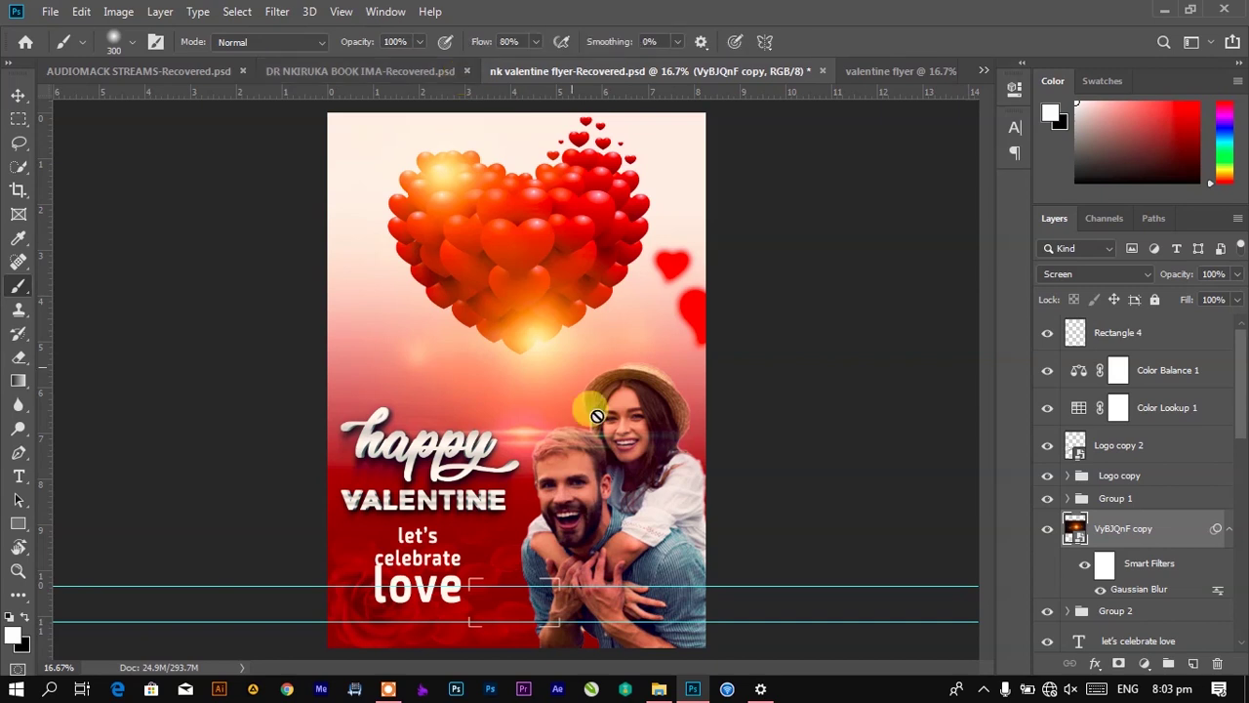
{"action": "scroll", "coordinate": [1113, 590], "scroll_direction": "down", "scroll_amount": 10}
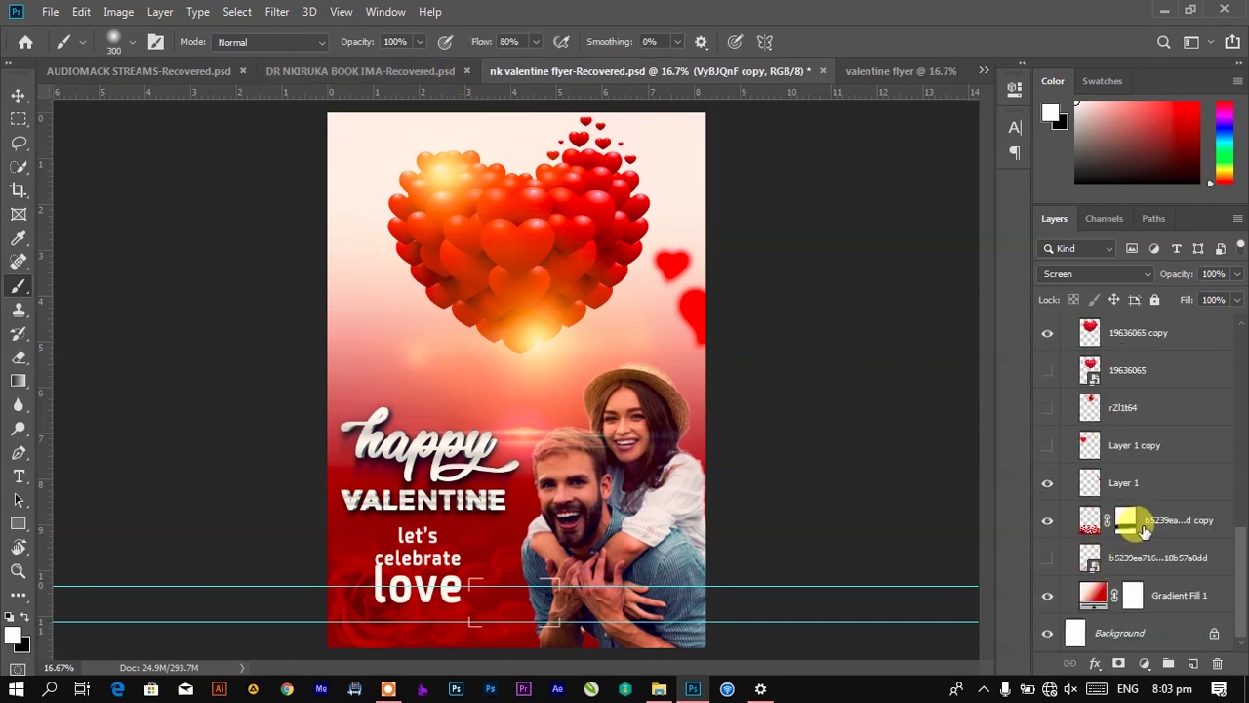
{"action": "left_click", "coordinate": [1128, 519]}
{"action": "left_click", "coordinate": [1142, 488]}
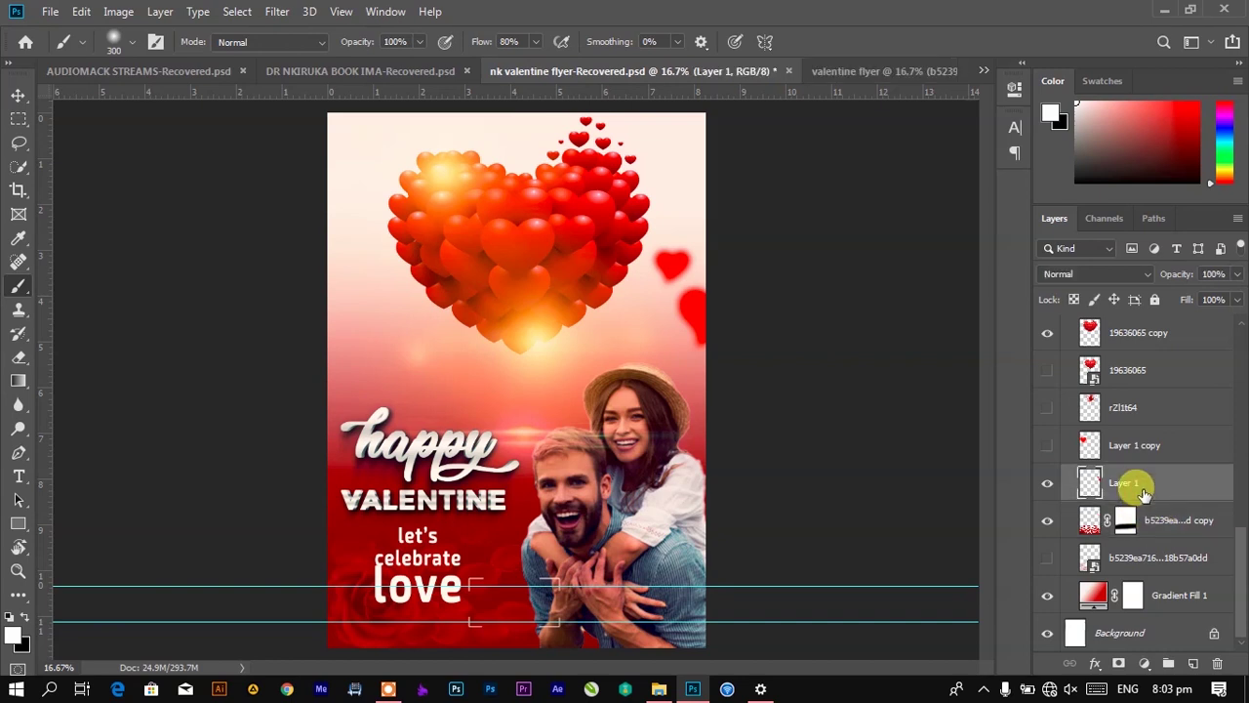
Step: Check Layer 1 and the 19636065 copy heart layer in the nk valentine flyer-Recovered.psd document
{"action": "left_click", "coordinate": [1044, 483]}
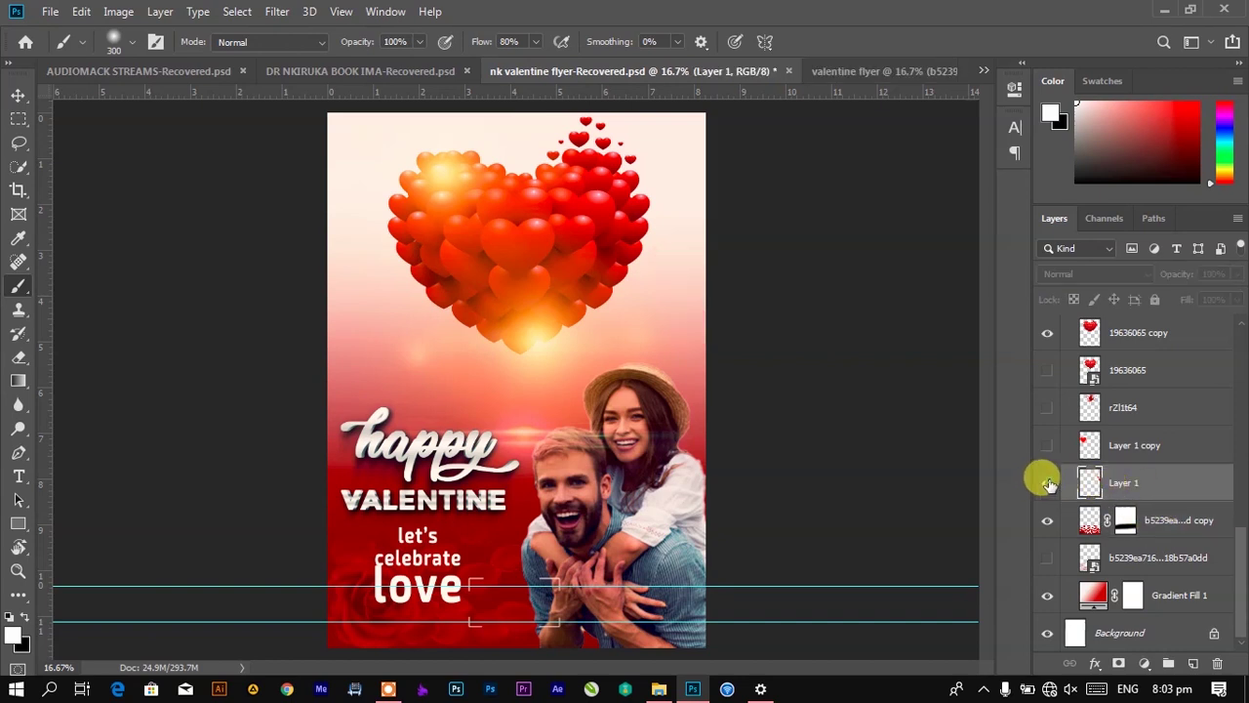
{"action": "left_click", "coordinate": [1047, 483]}
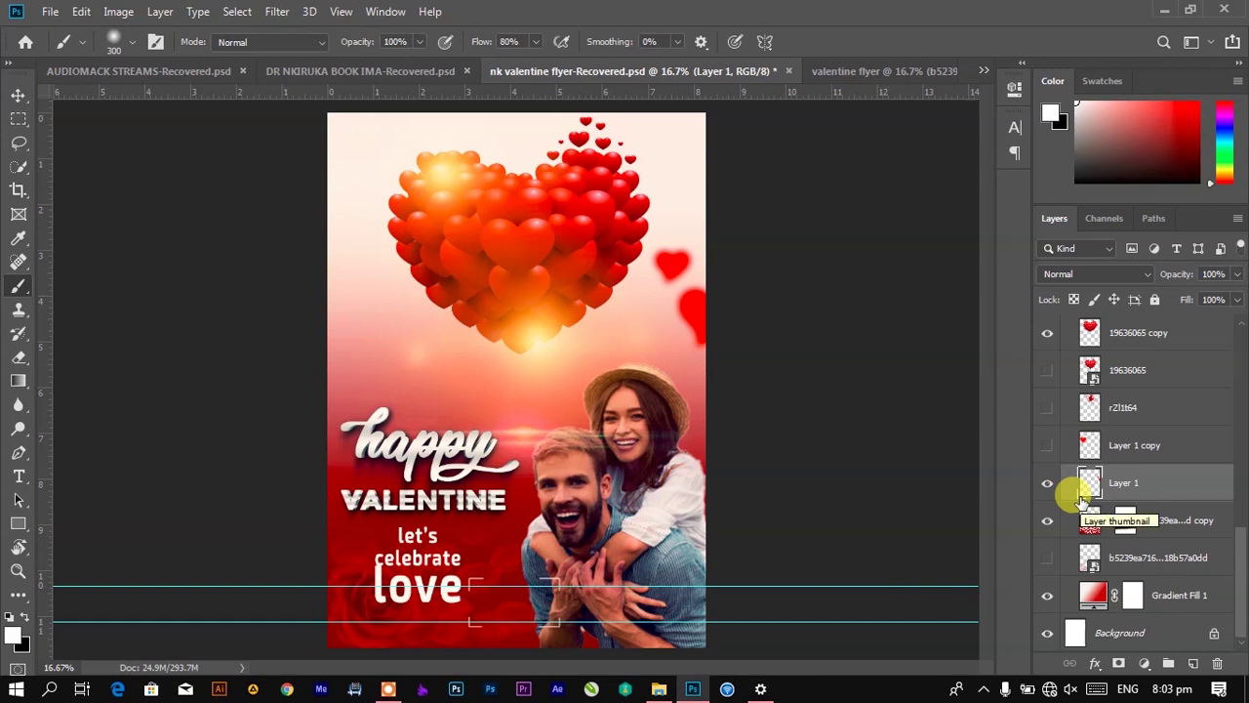
{"action": "scroll", "coordinate": [1122, 459], "scroll_direction": "up", "scroll_amount": 2}
{"action": "left_click", "coordinate": [1134, 410]}
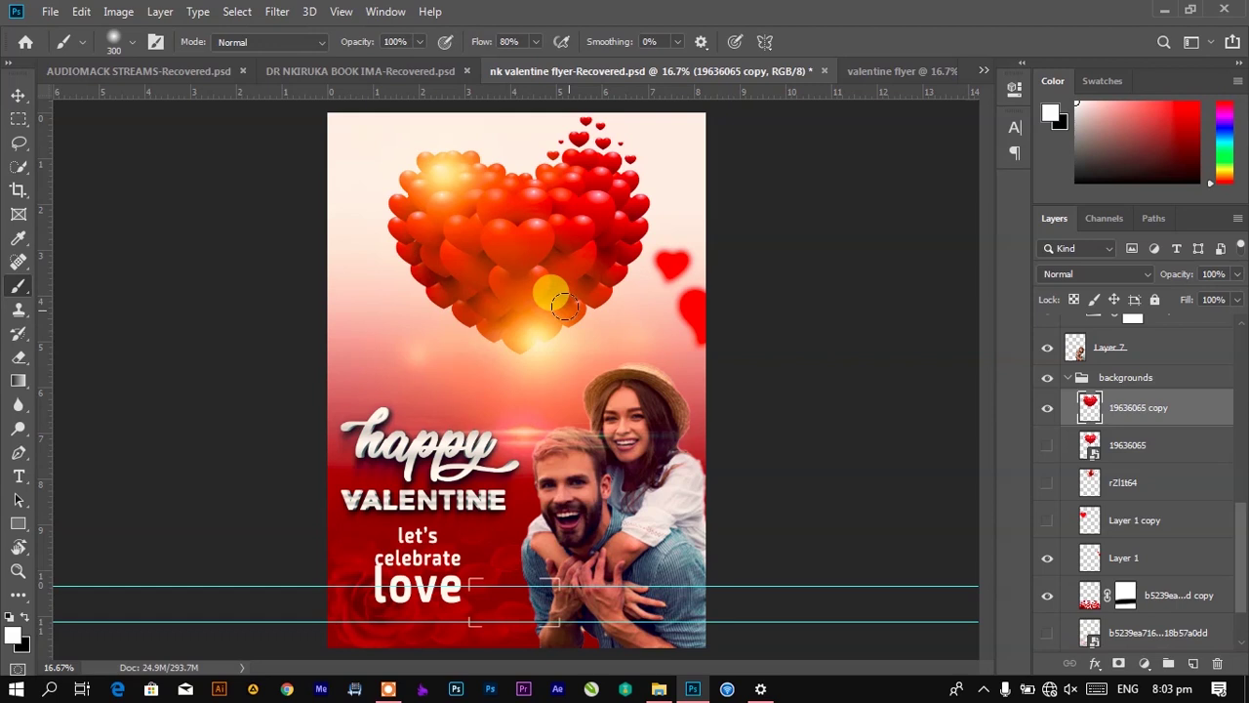
Step: Place the 19636065 heart image from File Explorer's valentine flyer folder into the valentine flyer document
{"action": "key", "text": "v"}
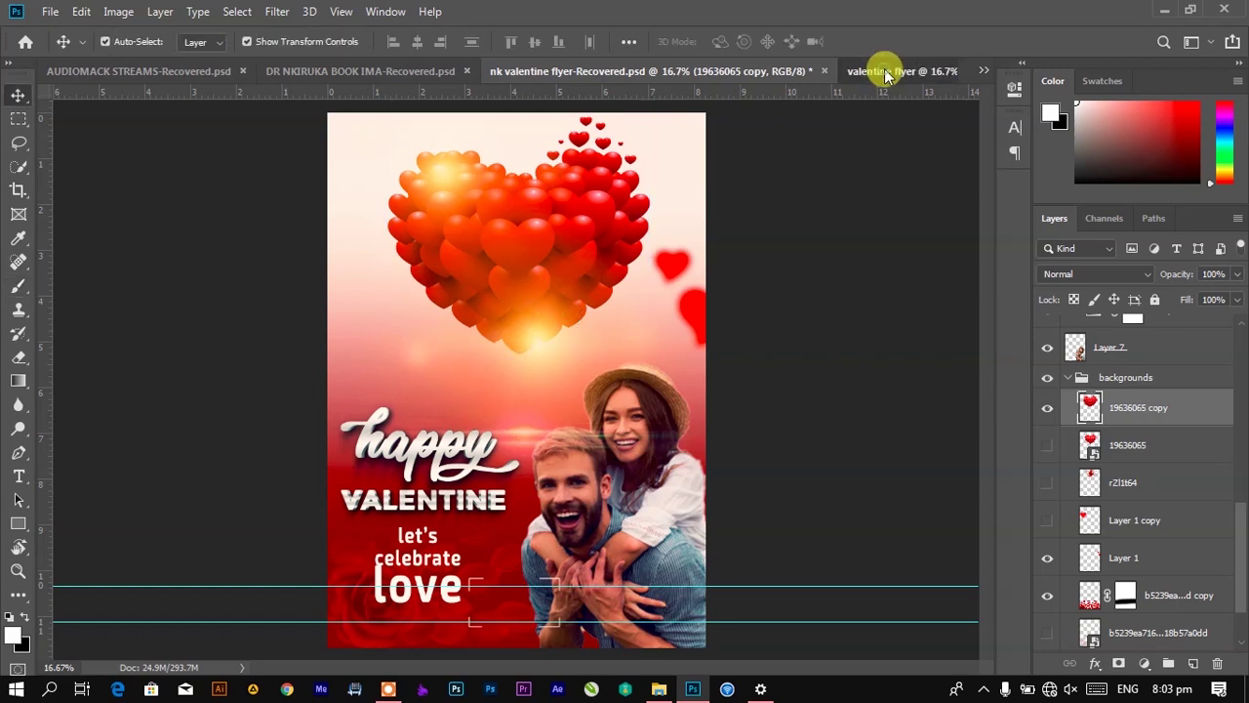
{"action": "left_click", "coordinate": [886, 68]}
{"action": "left_click", "coordinate": [649, 693]}
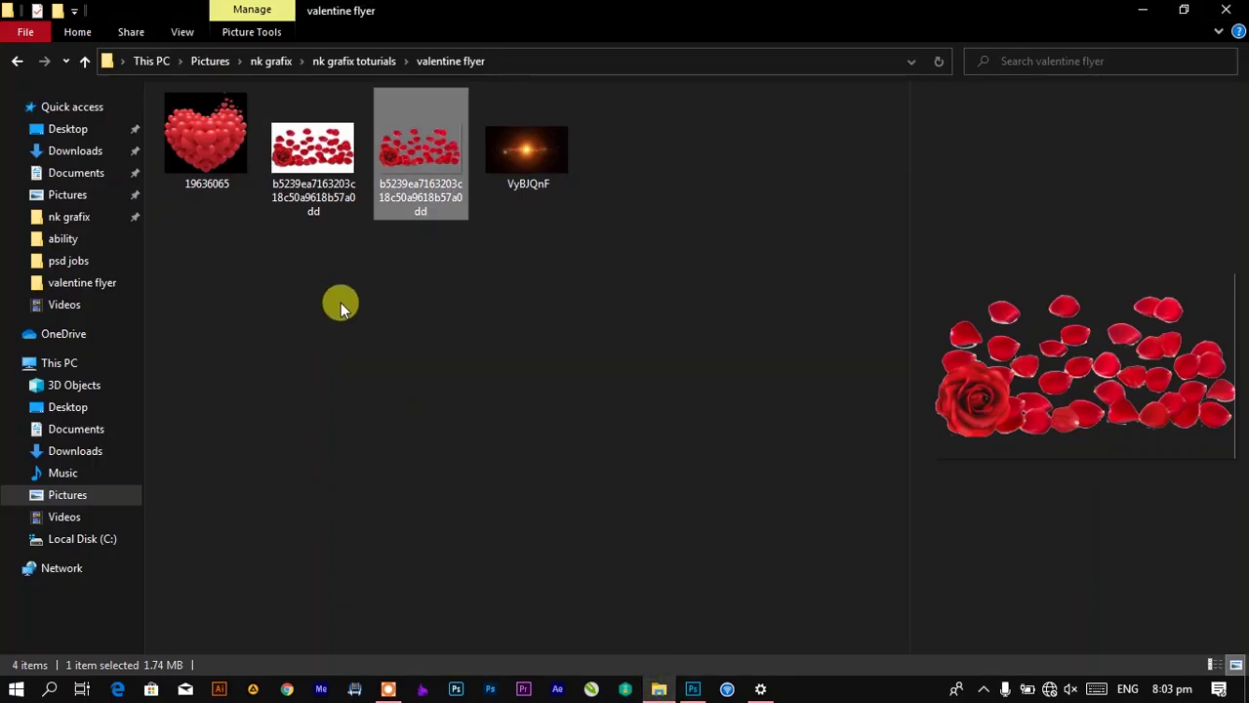
{"action": "left_click", "coordinate": [196, 145]}
{"action": "left_click_drag", "start_coordinate": [298, 203], "coordinate": [527, 356]}
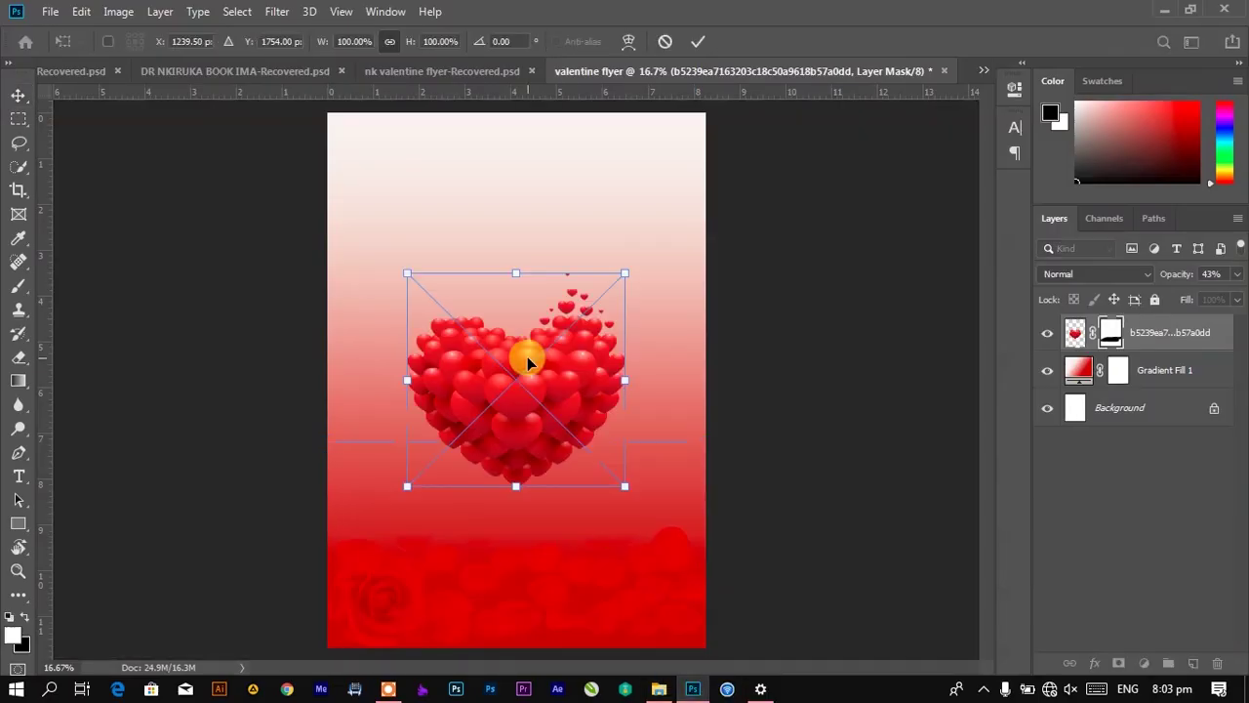
Step: Scale the placed heart image to 142.35% and commit it in the upper part of the flyer, centred across the width
{"action": "left_click_drag", "start_coordinate": [625, 270], "coordinate": [699, 200]}
{"action": "left_click_drag", "start_coordinate": [589, 396], "coordinate": [595, 289]}
{"action": "left_click_drag", "start_coordinate": [702, 450], "coordinate": [676, 430]}
{"action": "left_click_drag", "start_coordinate": [593, 338], "coordinate": [589, 325]}
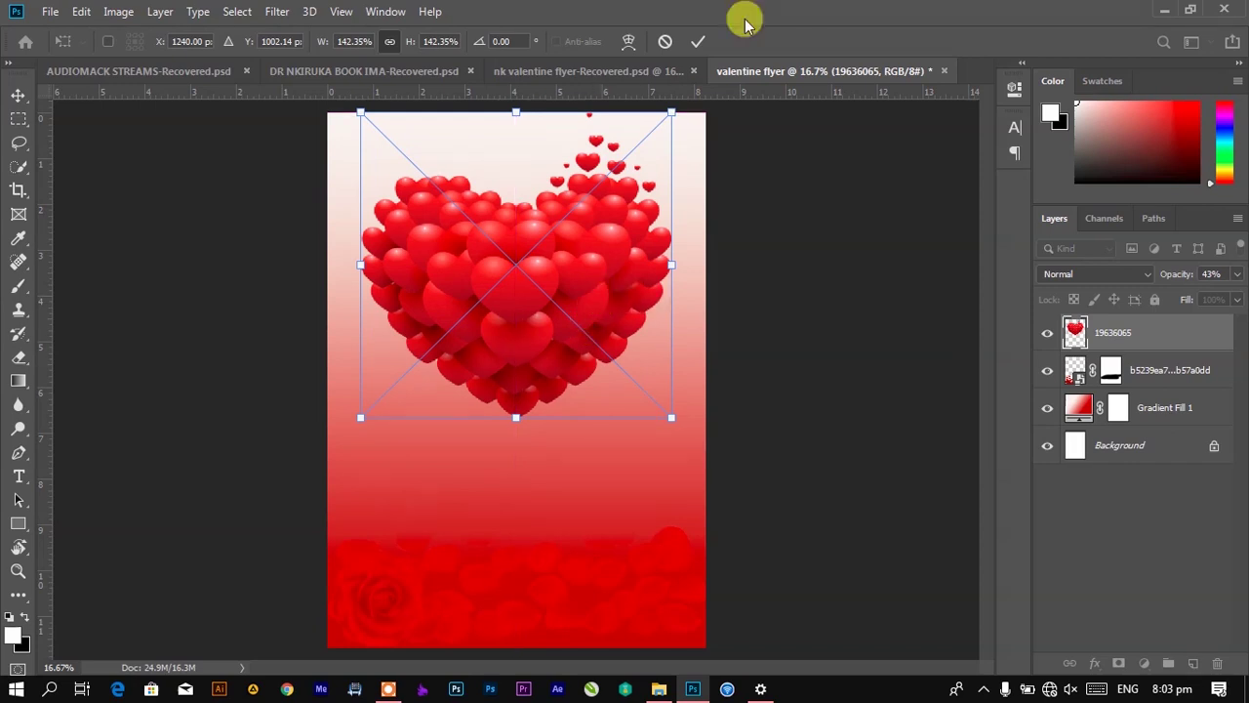
{"action": "left_click", "coordinate": [698, 41]}
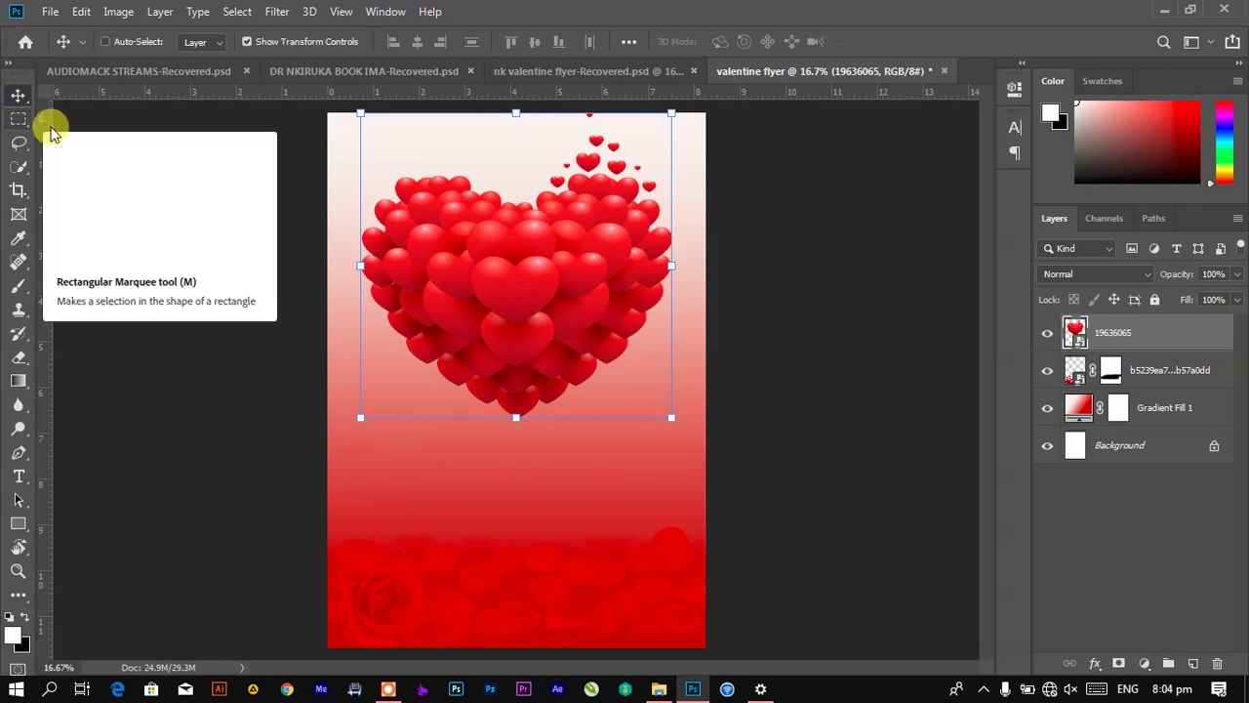
Step: Select the whole canvas, align the heart layer to its horizontal centre, and deselect
{"action": "key", "text": "ctrl+a"}
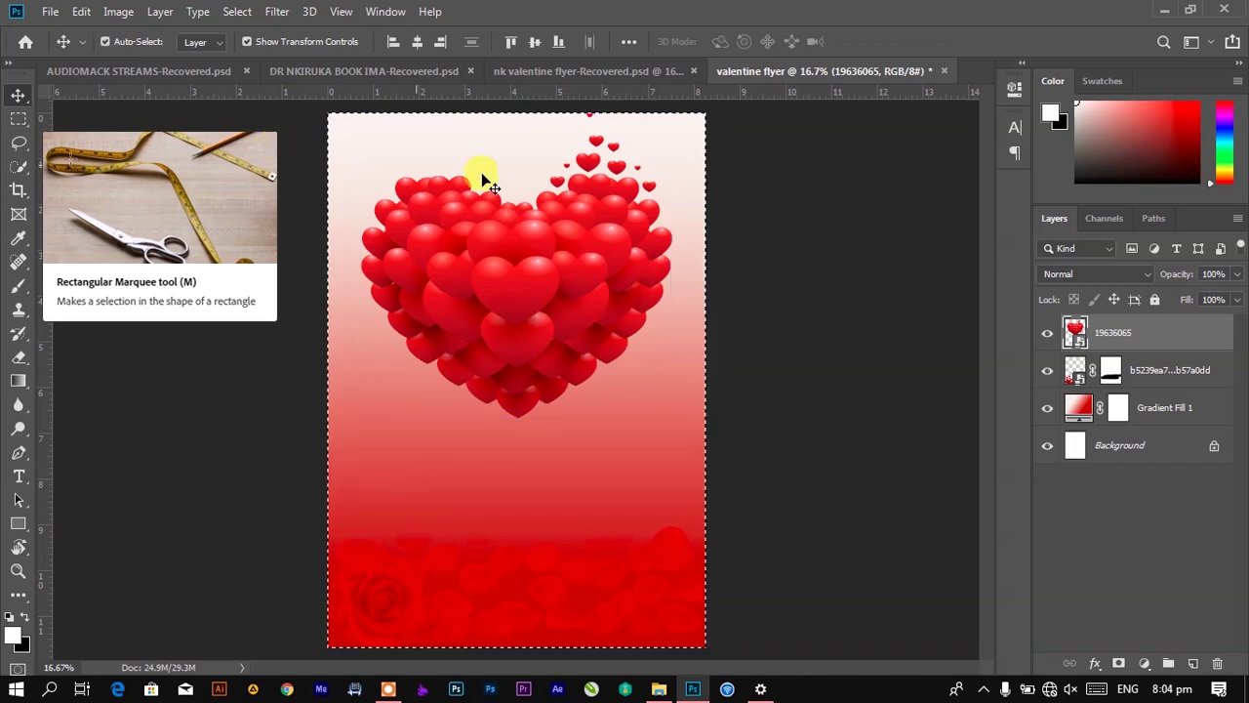
{"action": "left_click", "coordinate": [239, 11]}
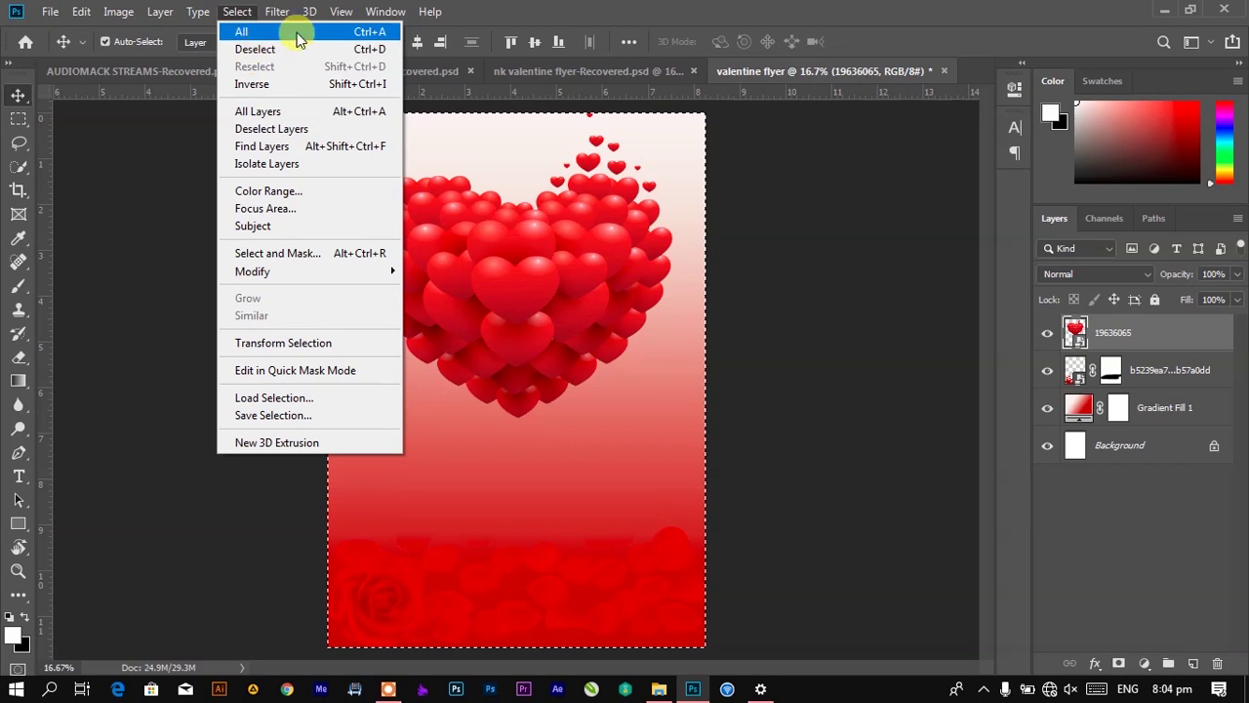
{"action": "left_click", "coordinate": [164, 109]}
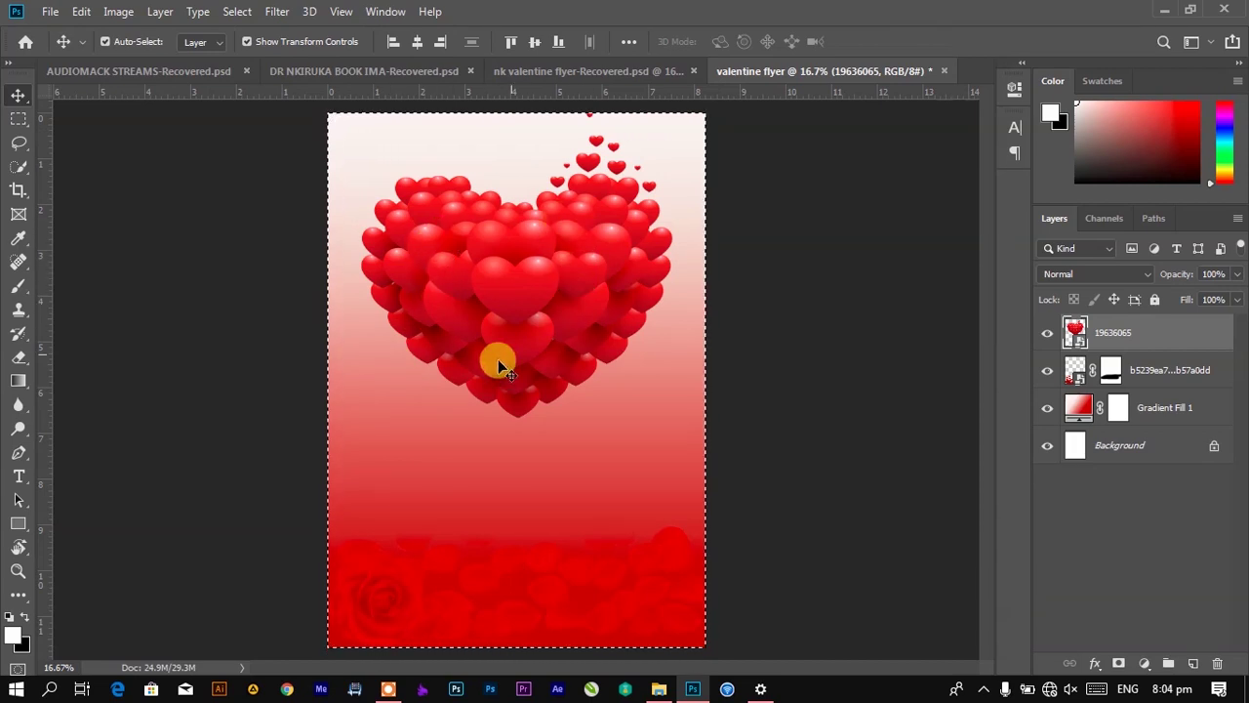
{"action": "left_click", "coordinate": [416, 49]}
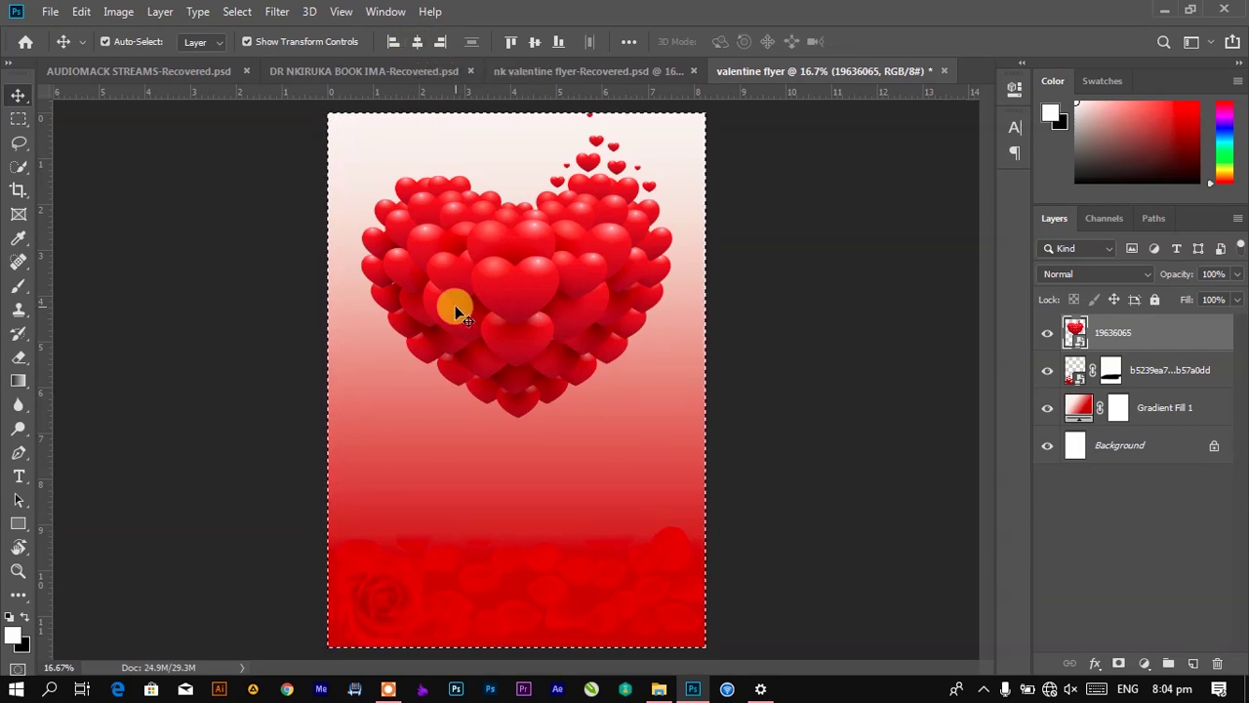
{"action": "key", "text": "ctrl+d"}
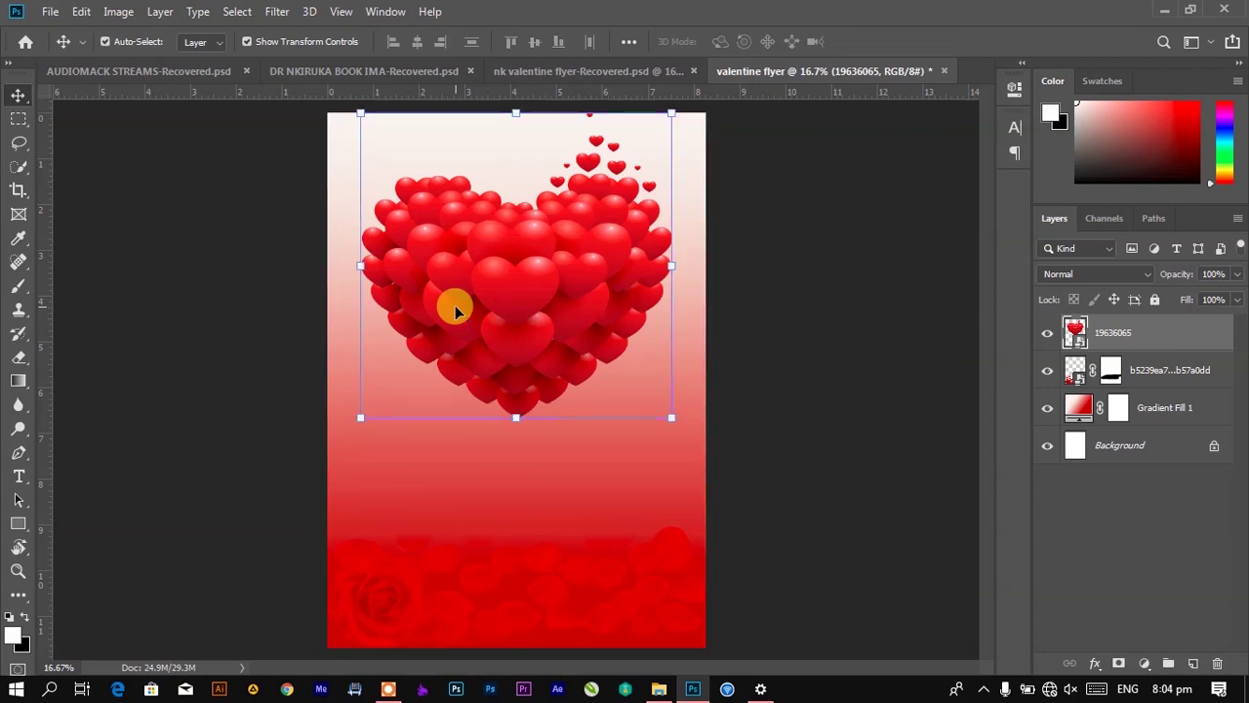
Step: Scale the heart image down to 116.80% and centre it at about X 1240 px, Y 1074 px
{"action": "left_click", "coordinate": [566, 74]}
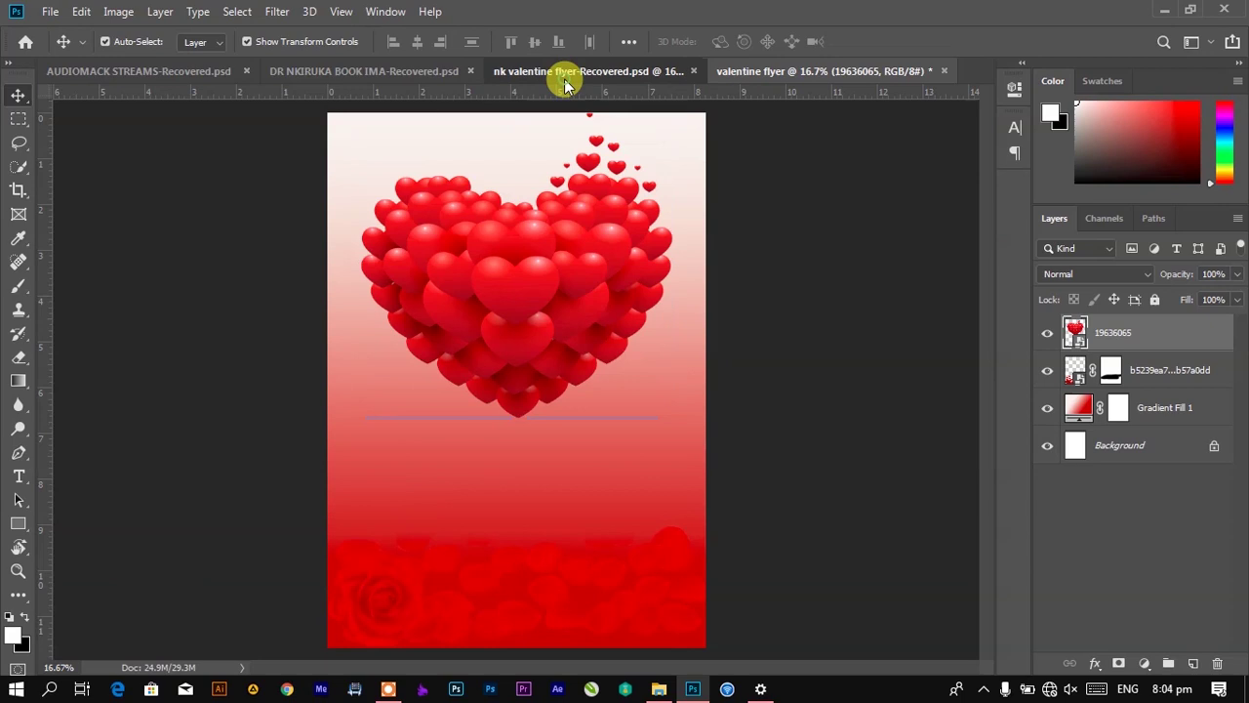
{"action": "left_click", "coordinate": [922, 71]}
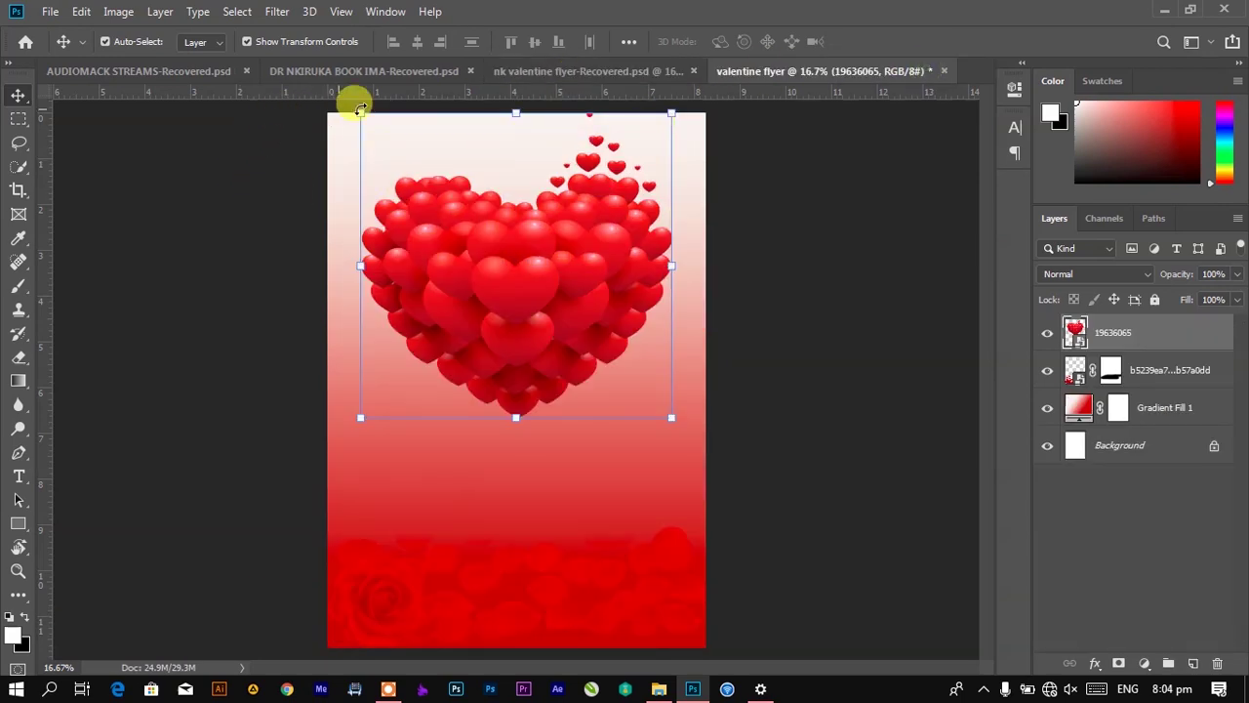
{"action": "left_click_drag", "start_coordinate": [361, 113], "coordinate": [426, 156]}
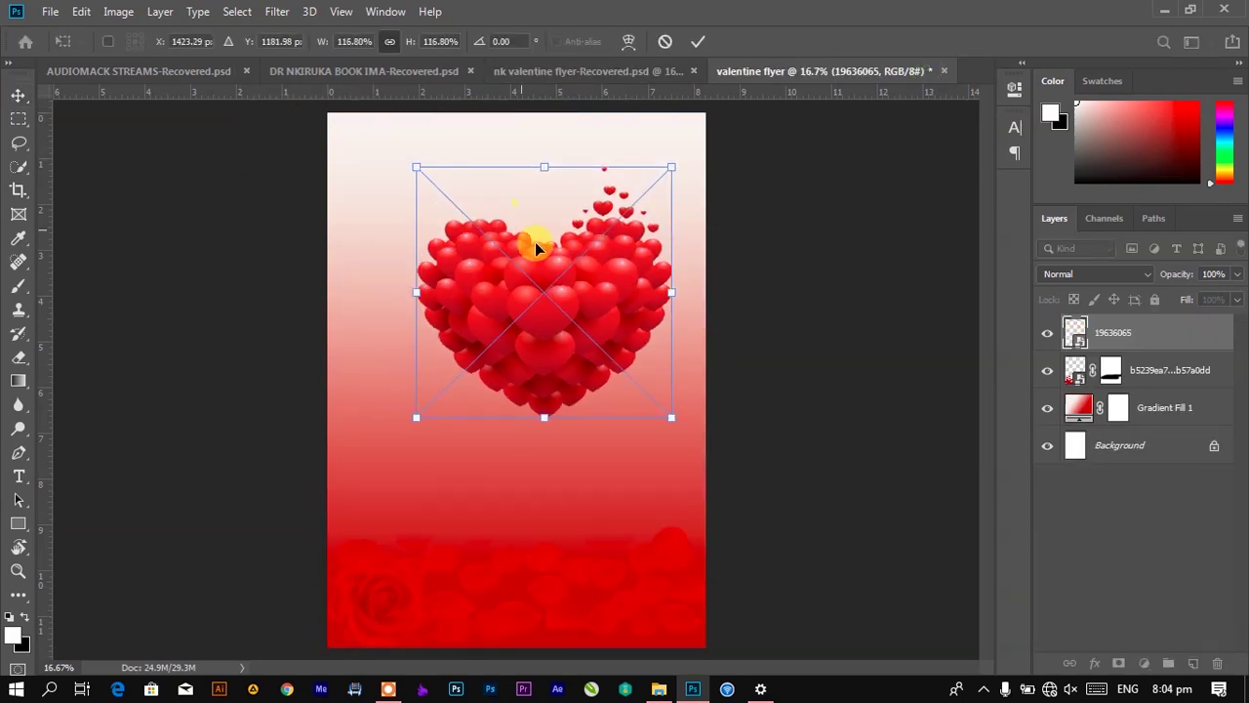
{"action": "left_click_drag", "start_coordinate": [572, 279], "coordinate": [559, 263]}
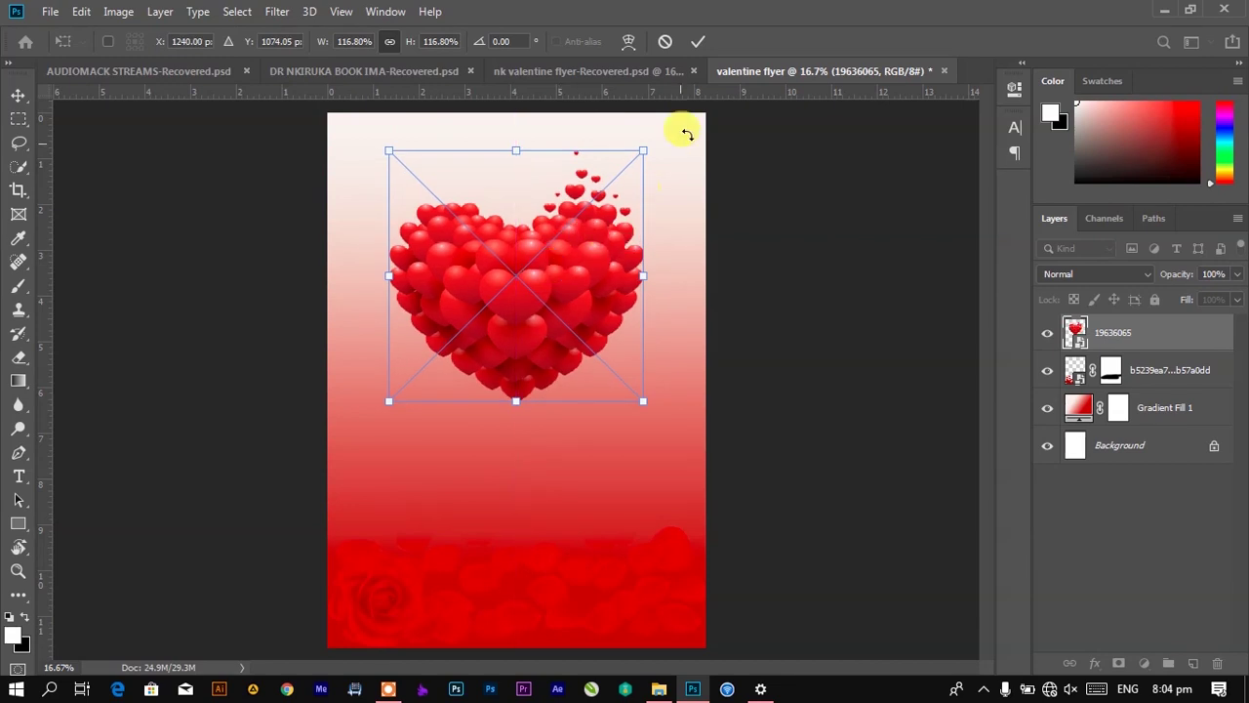
{"action": "left_click", "coordinate": [698, 41]}
Step: Compare with the nk valentine flyer-Recovered.psd design and move the heart image slightly upward in the valentine flyer
{"action": "left_click", "coordinate": [561, 76]}
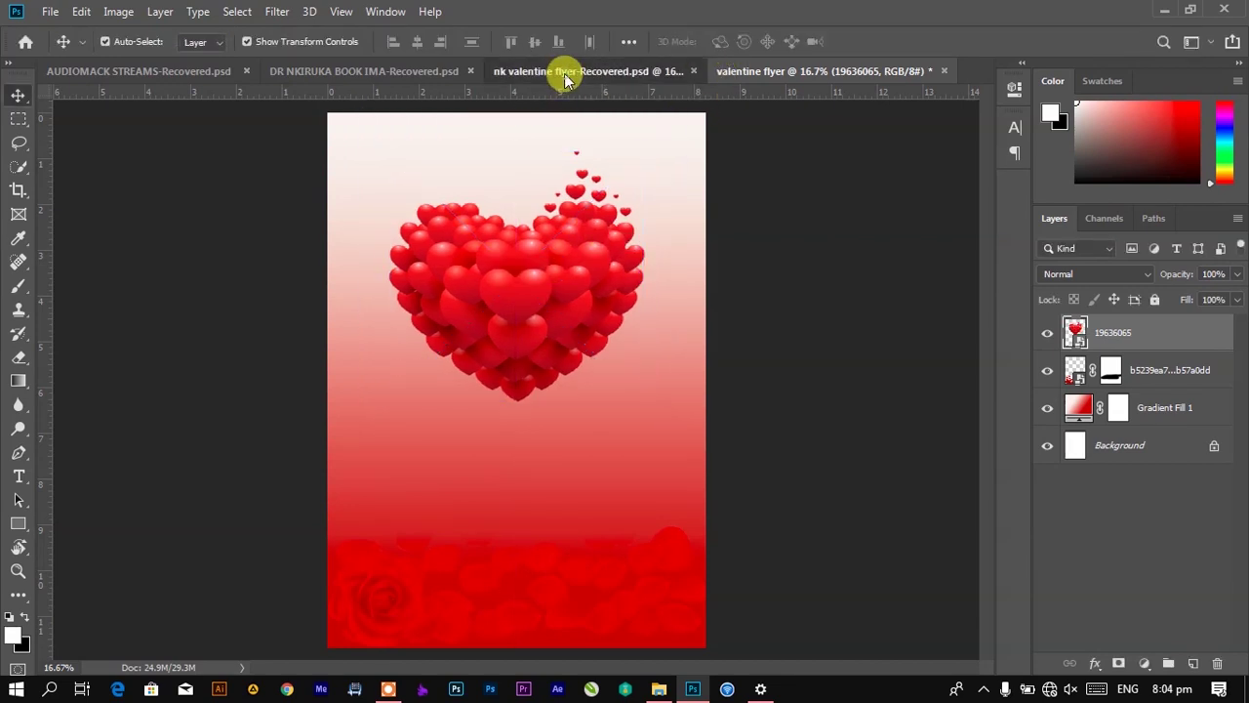
{"action": "key", "text": "ctrl+Tab"}
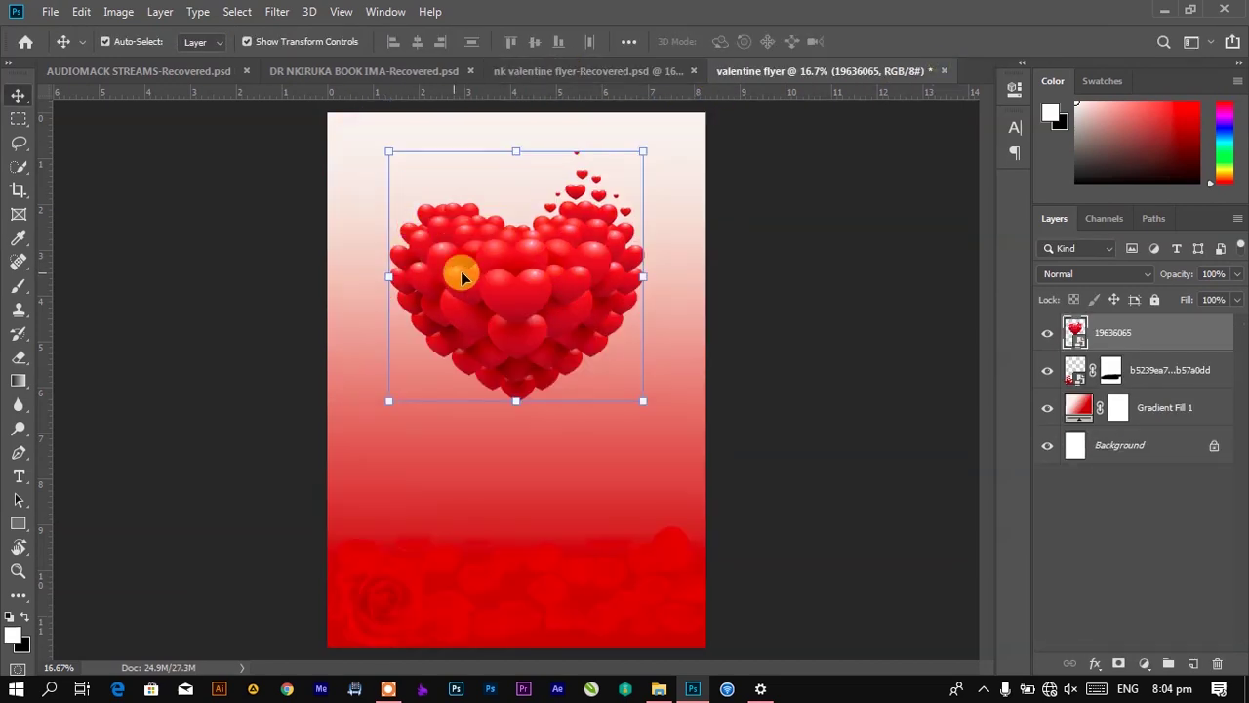
{"action": "left_click_drag", "start_coordinate": [547, 279], "coordinate": [524, 238]}
Step: Bring the couple cutout, Layer 7, from nk valentine flyer-Recovered.psd into the valentine flyer and place it at the lower right of the canvas
{"action": "left_click_drag", "start_coordinate": [601, 83], "coordinate": [546, 550]}
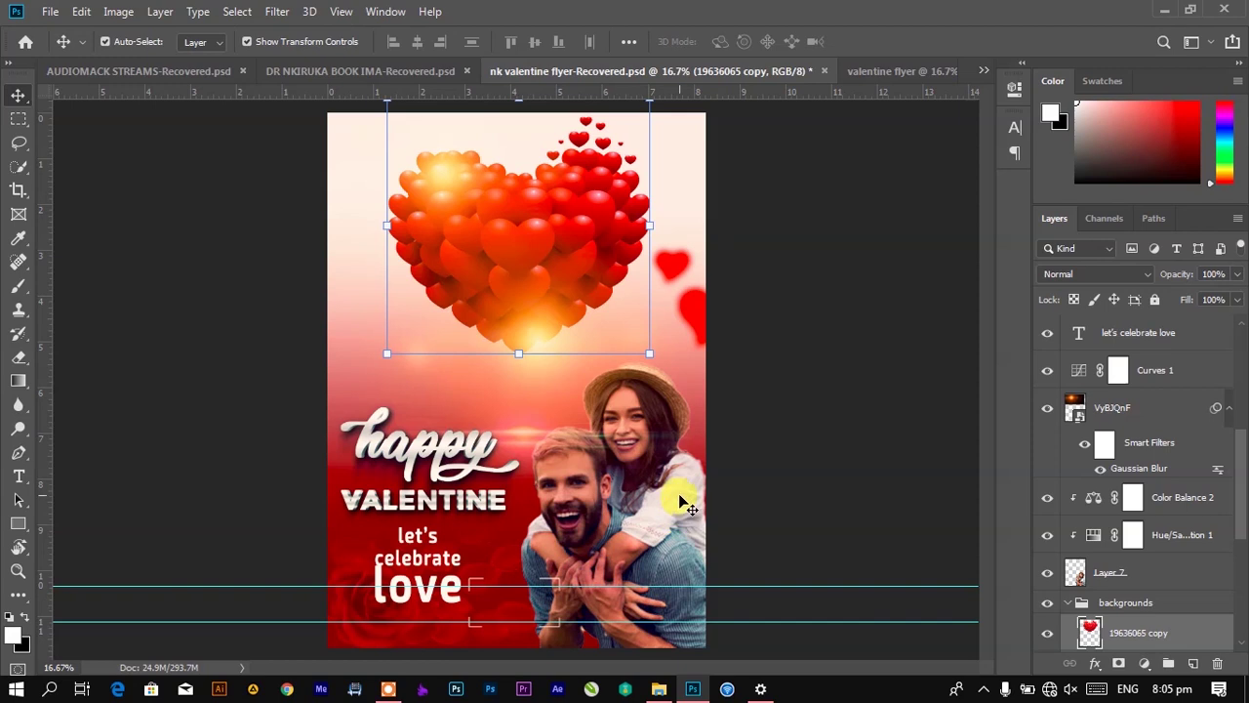
{"action": "left_click", "coordinate": [644, 554]}
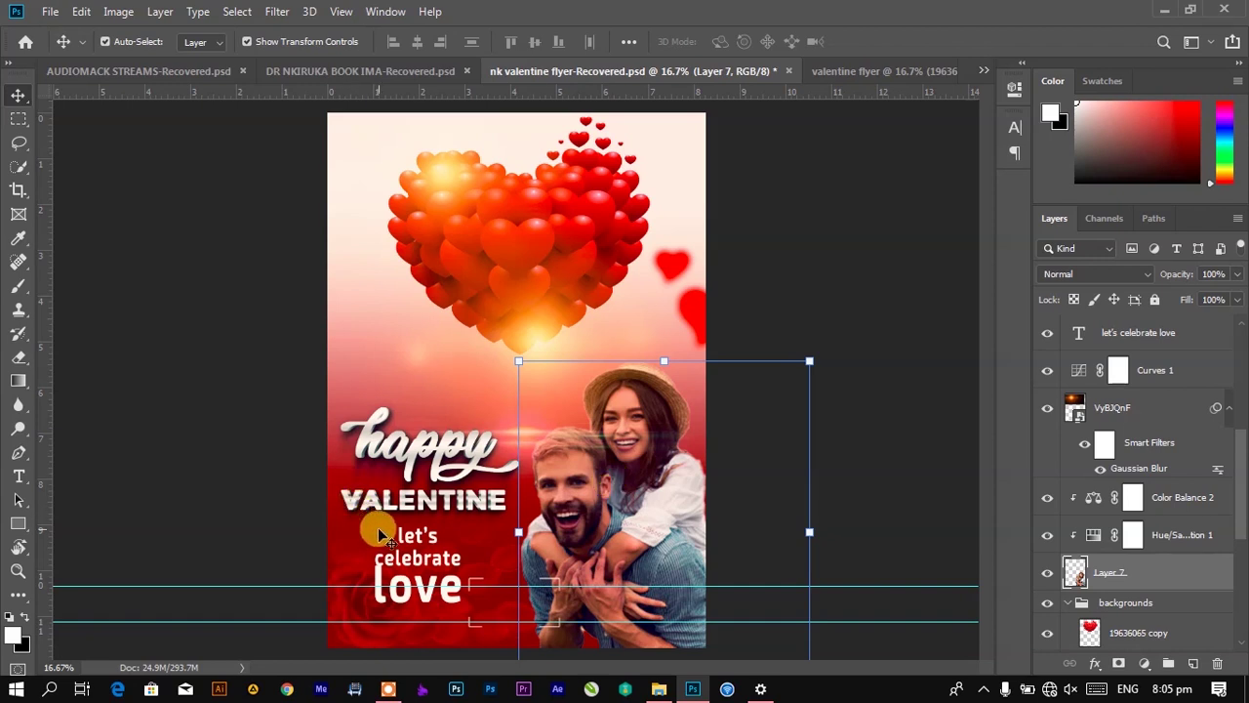
{"action": "left_click_drag", "start_coordinate": [569, 538], "coordinate": [644, 504]}
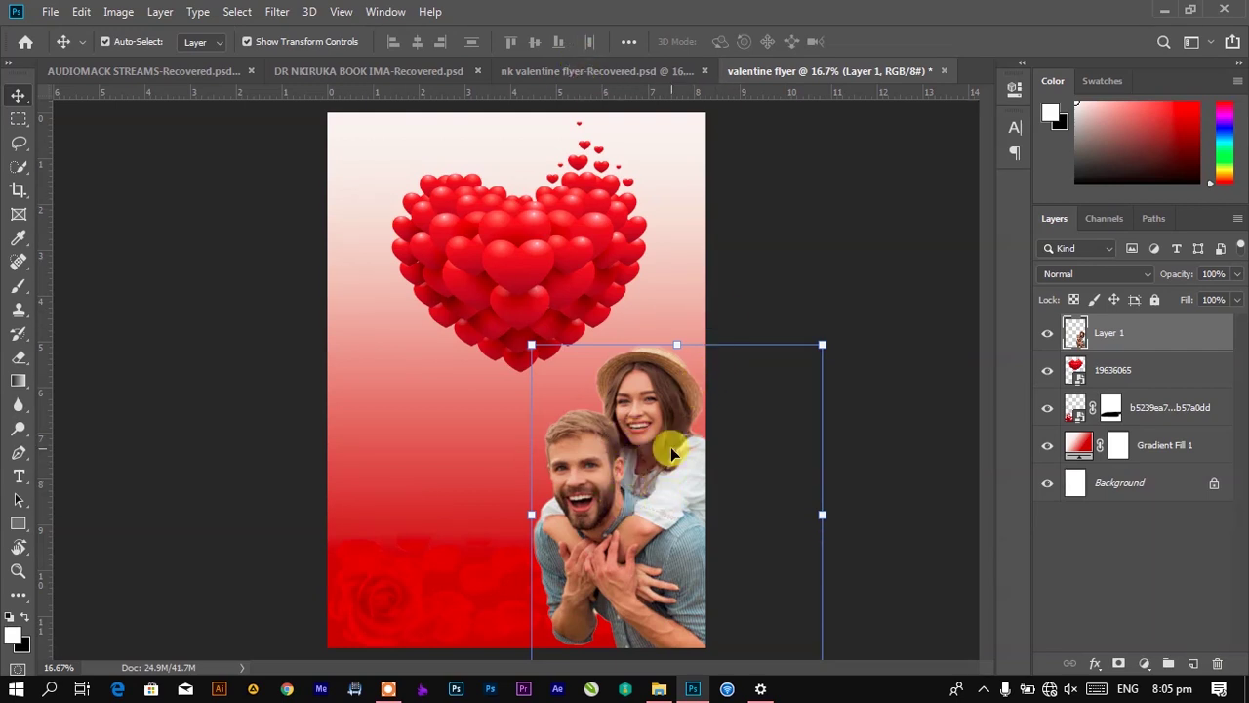
Step: Check the Hue/Saturation settings applied to the couple in nk valentine flyer-Recovered.psd
{"action": "left_click", "coordinate": [593, 75]}
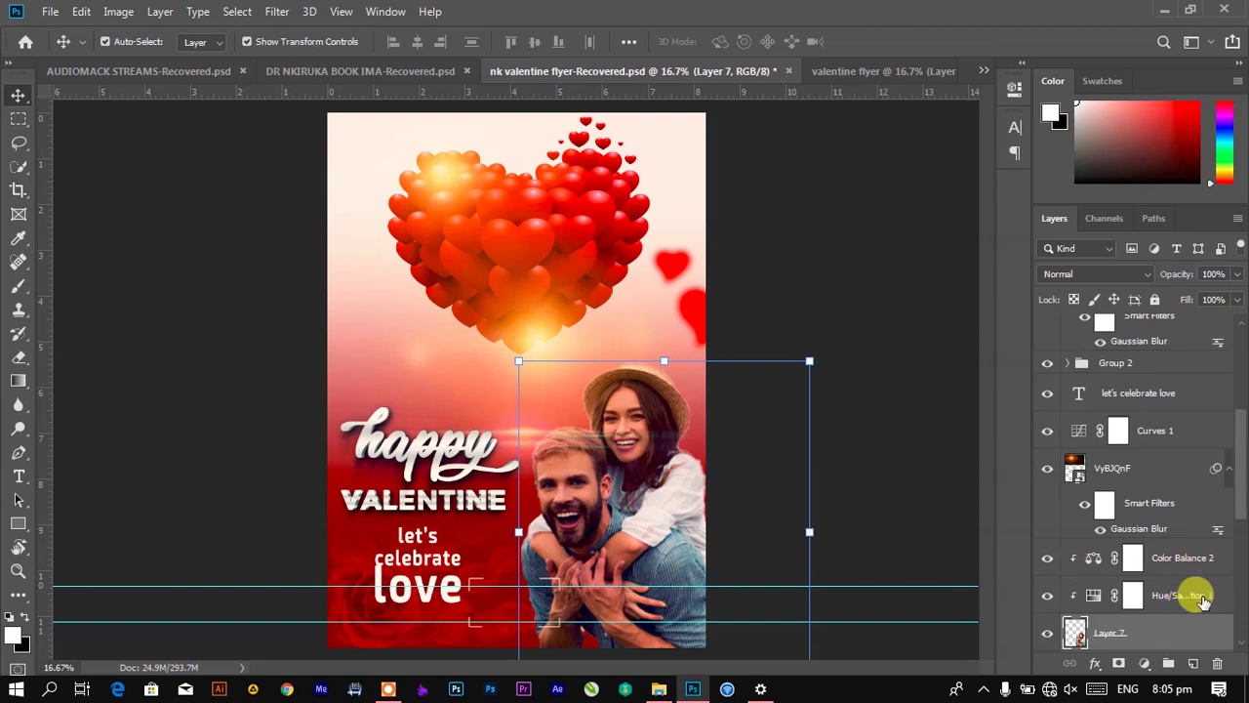
{"action": "double_click", "coordinate": [1094, 595]}
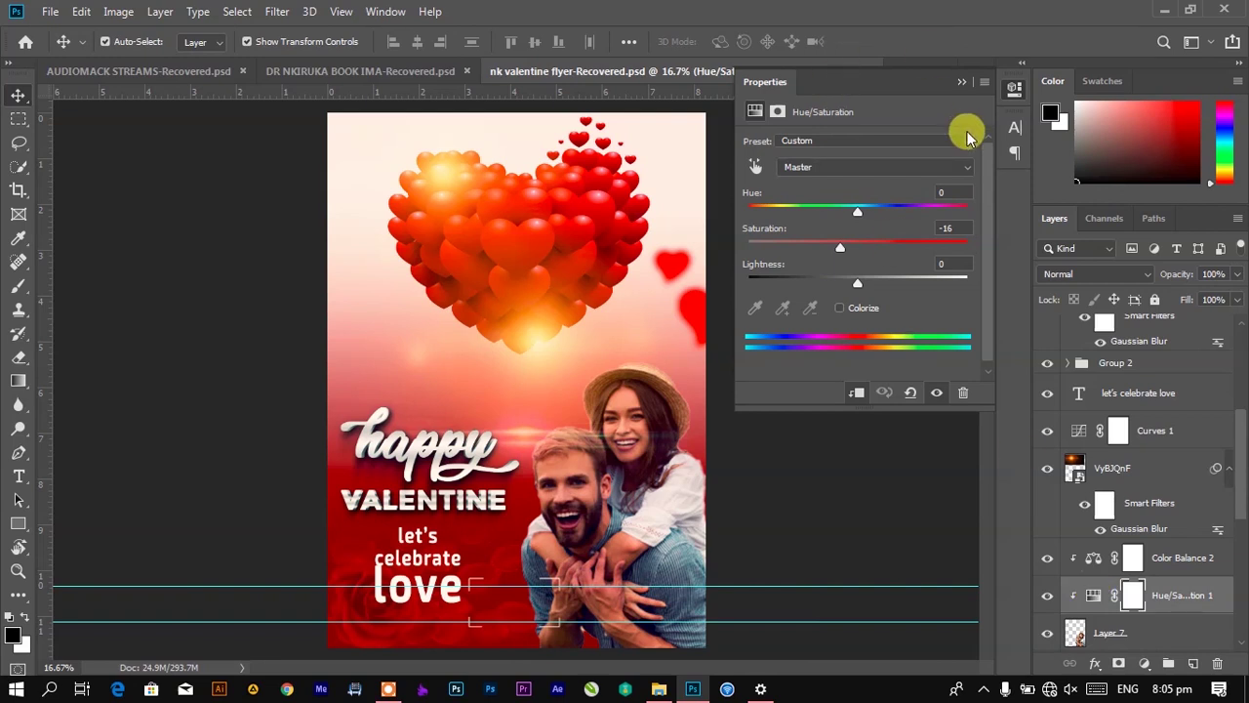
{"action": "left_click", "coordinate": [964, 82]}
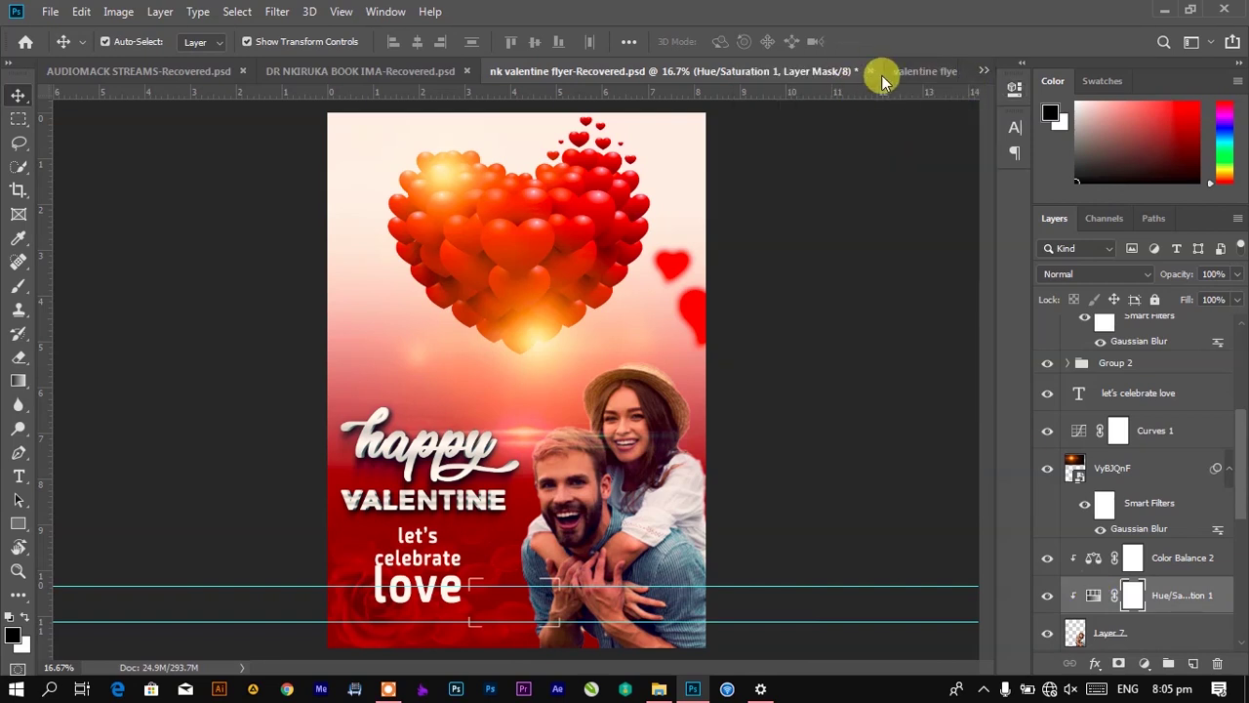
Step: Add a Hue/Saturation adjustment layer above the couple in the valentine flyer with saturation set to -15
{"action": "left_click", "coordinate": [956, 76]}
{"action": "left_click", "coordinate": [1144, 663]}
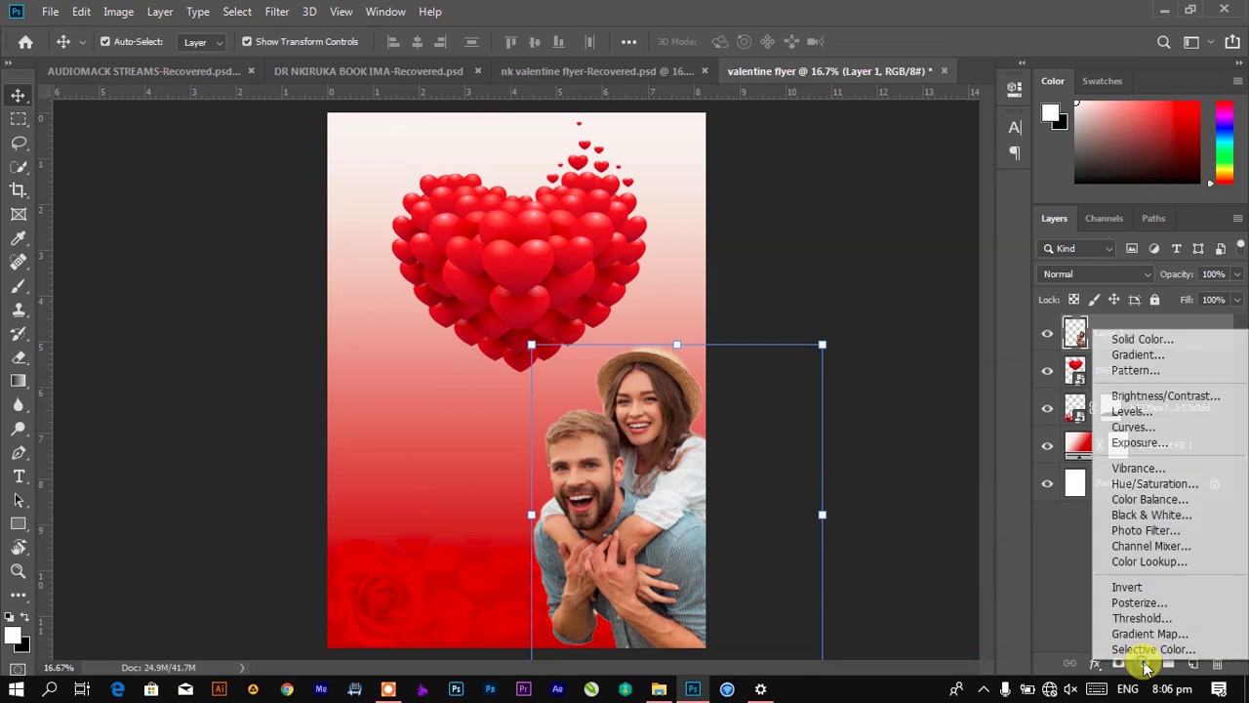
{"action": "left_click", "coordinate": [1155, 483]}
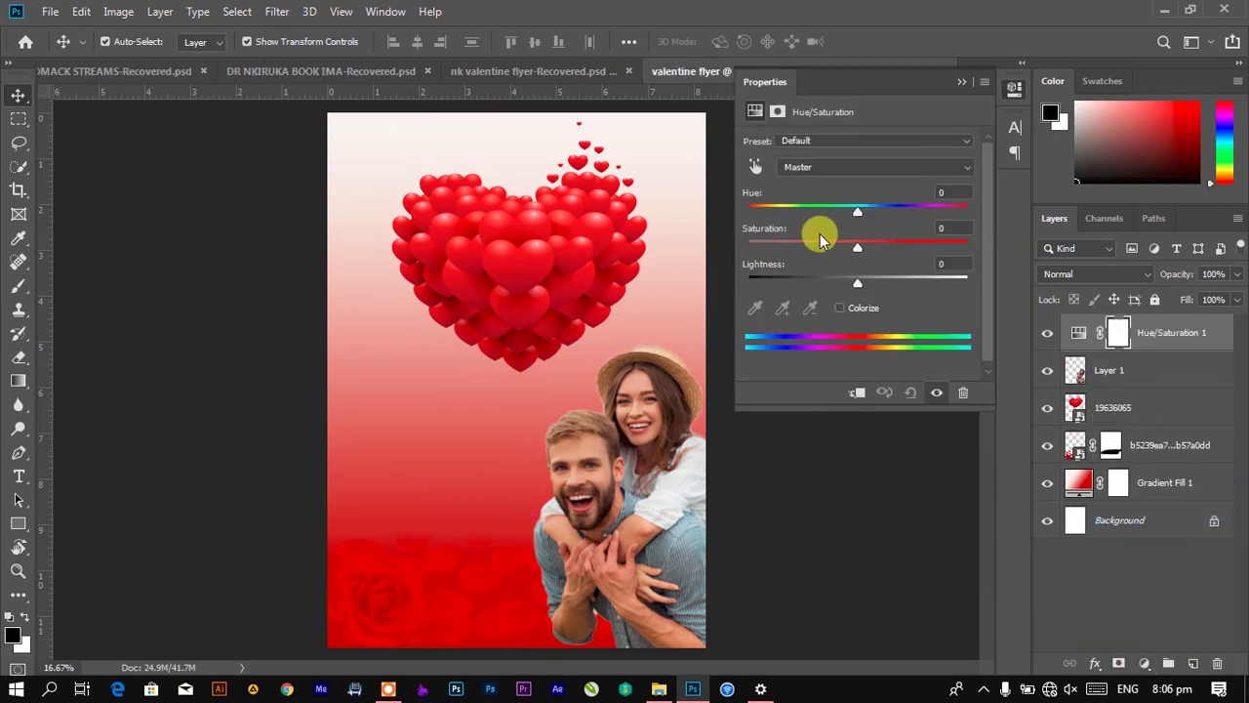
{"action": "left_click_drag", "start_coordinate": [856, 252], "coordinate": [847, 252]}
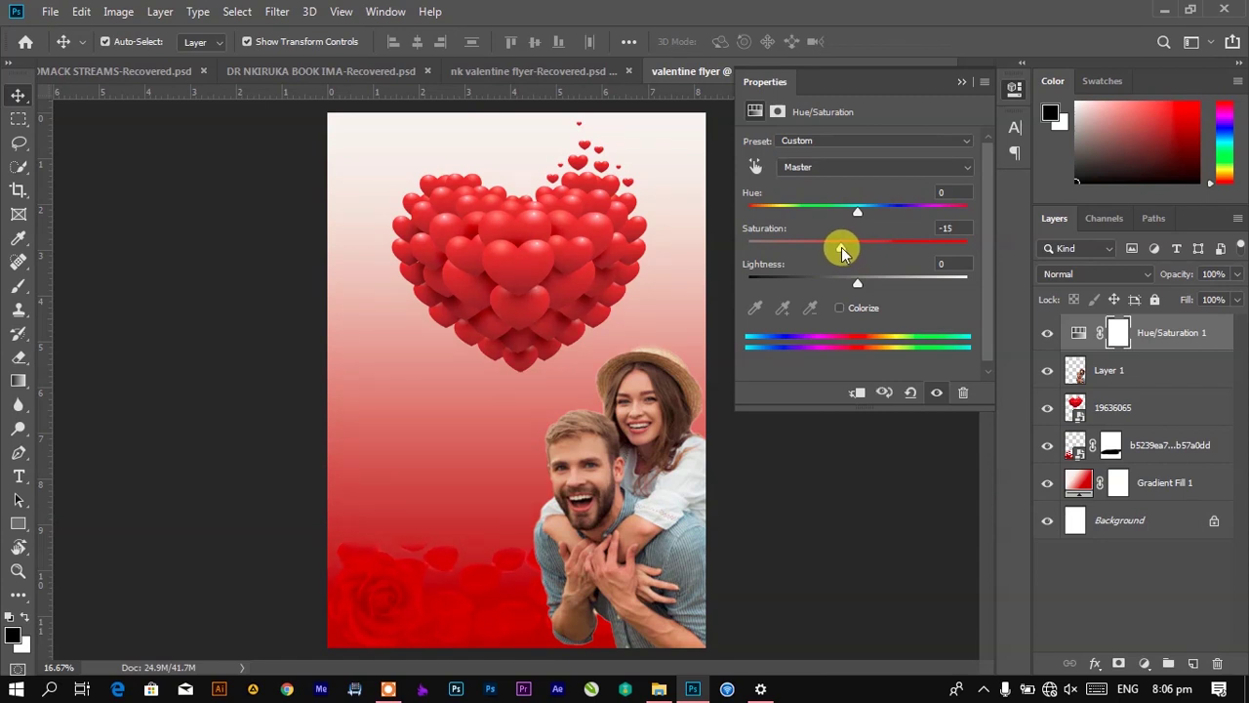
{"action": "left_click", "coordinate": [961, 81]}
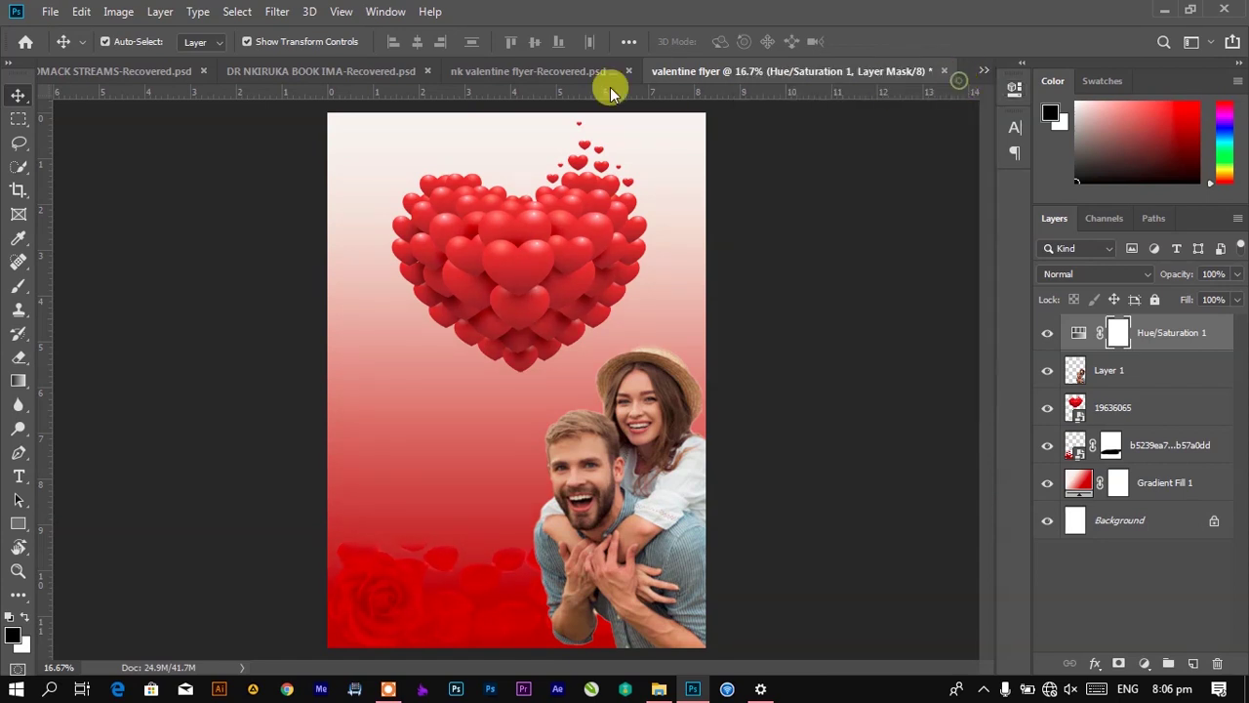
Step: Check the couple's Color Balance 2 midtone settings in nk valentine flyer-Recovered.psd
{"action": "left_click", "coordinate": [529, 81]}
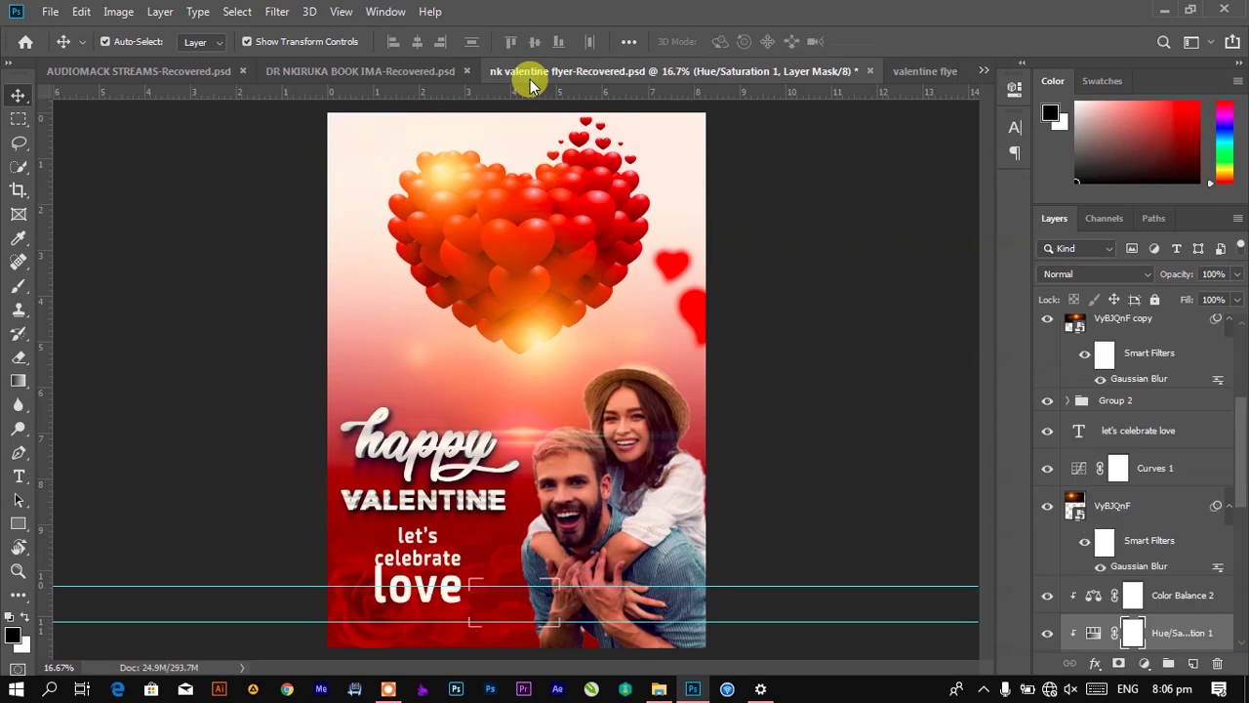
{"action": "double_click", "coordinate": [1094, 596]}
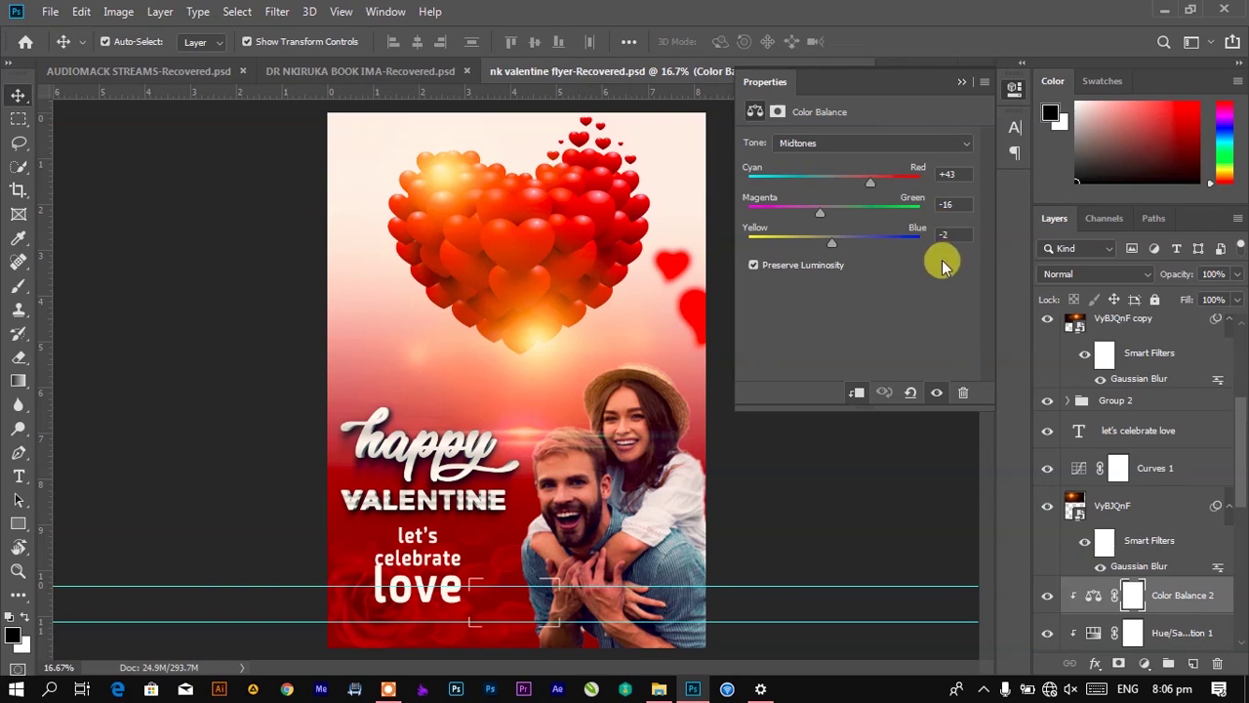
{"action": "left_click", "coordinate": [966, 86]}
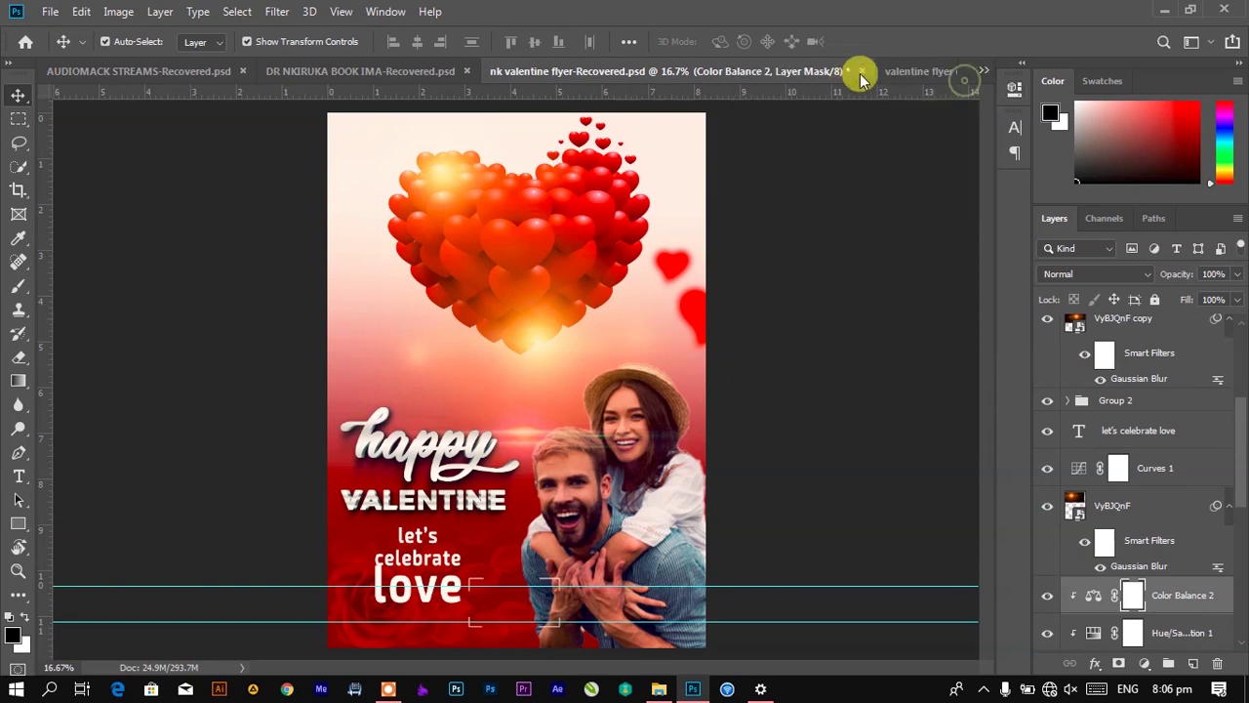
Step: Add a Color Balance adjustment layer clipped to Hue/Saturation 1 in the valentine flyer, with midtones Cyan-Red +27, Magenta-Green -16 and Yellow-Blue +13
{"action": "left_click", "coordinate": [858, 72]}
{"action": "left_click", "coordinate": [1143, 664]}
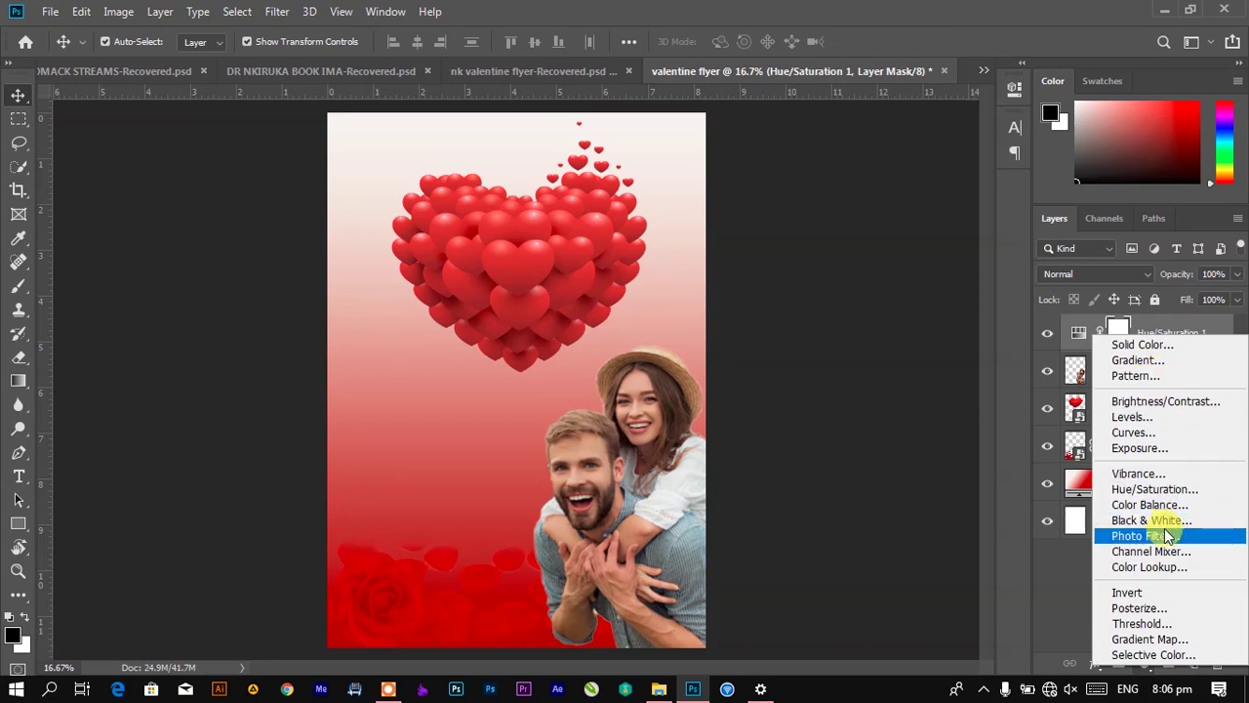
{"action": "left_click", "coordinate": [1169, 505]}
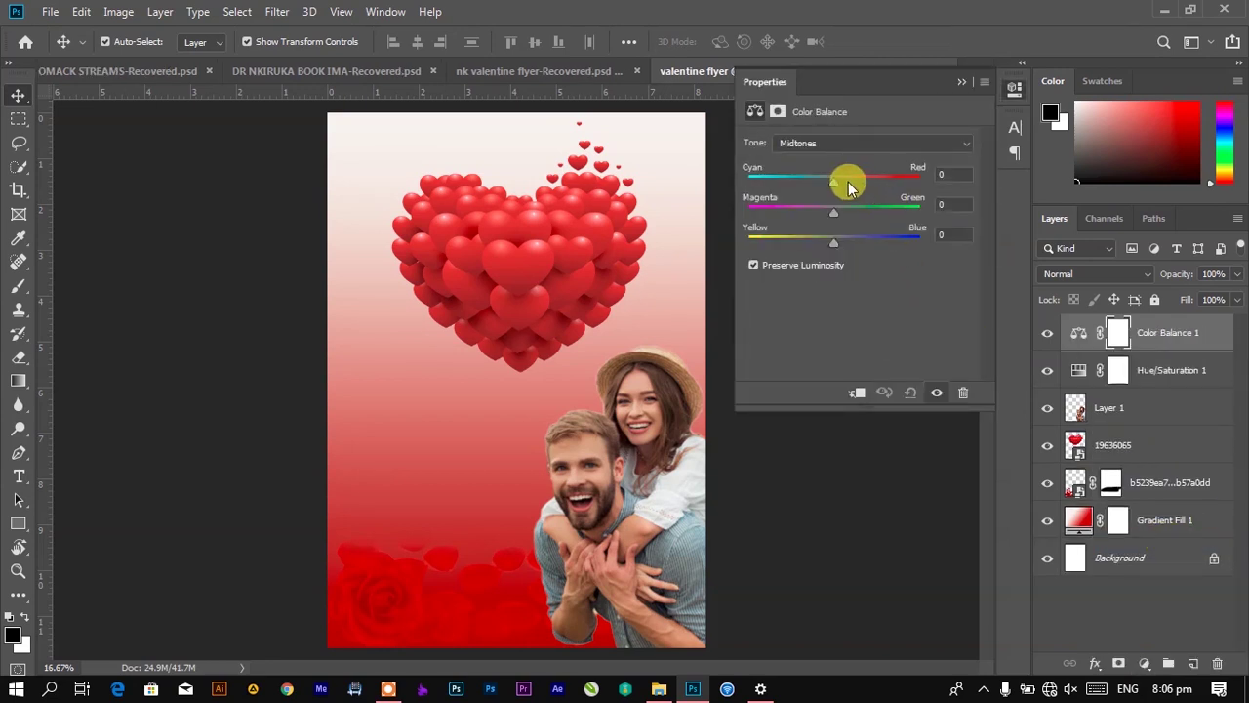
{"action": "left_click", "coordinate": [855, 394]}
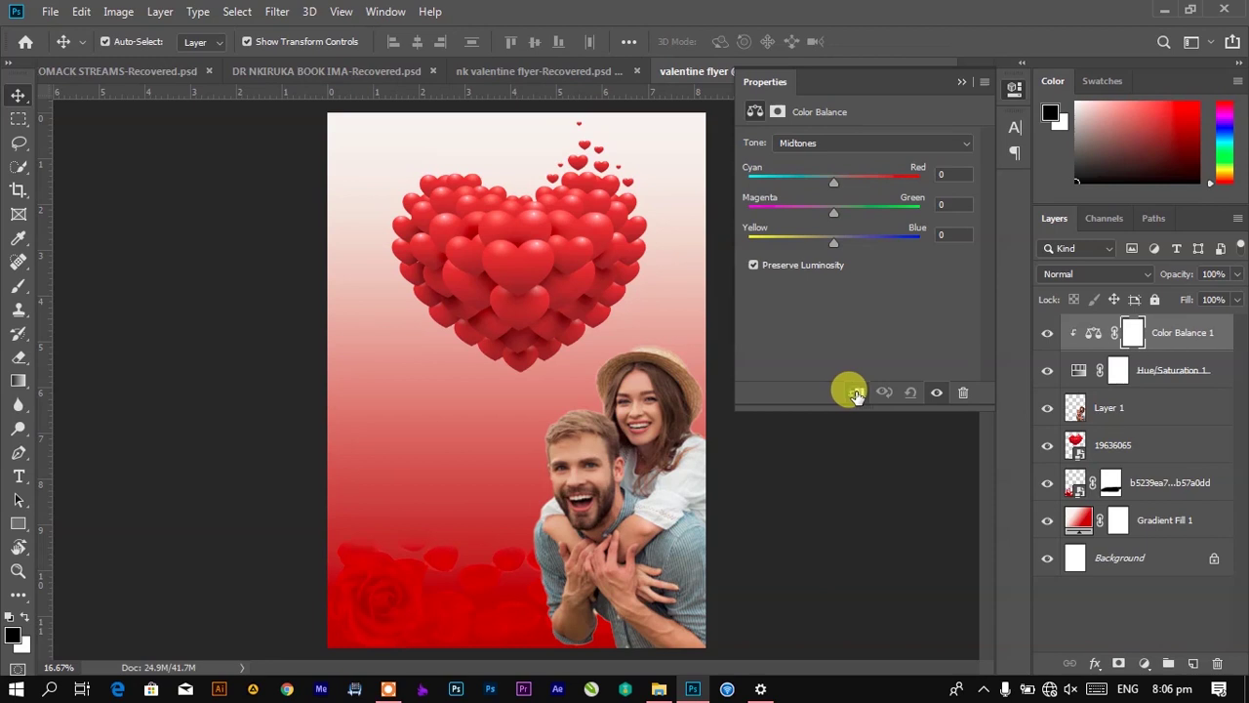
{"action": "left_click_drag", "start_coordinate": [832, 182], "coordinate": [854, 187]}
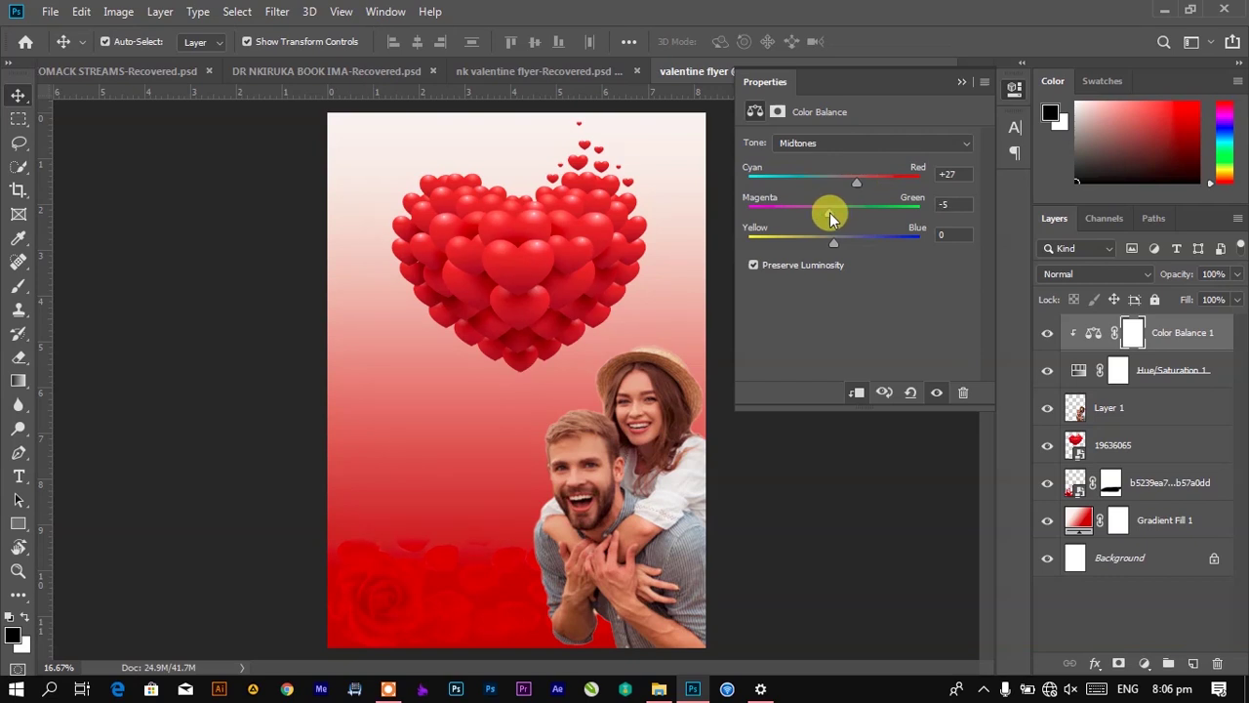
{"action": "left_click_drag", "start_coordinate": [828, 215], "coordinate": [845, 242]}
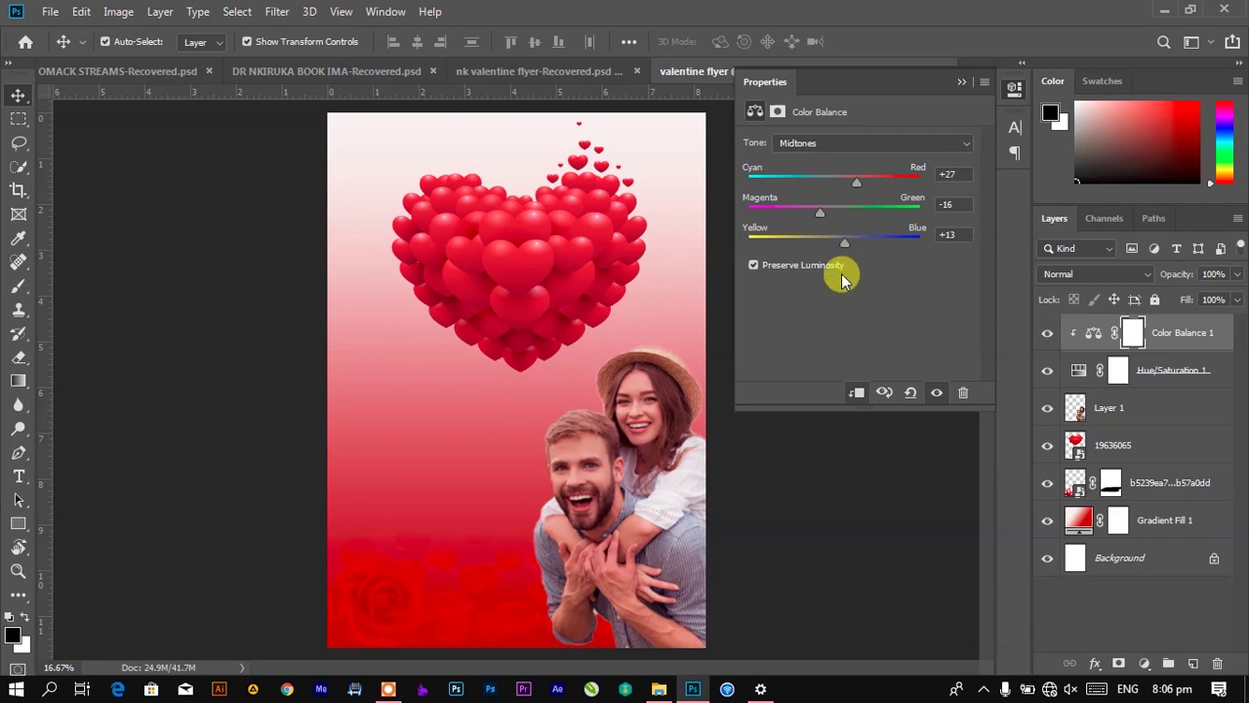
Step: Compare the Color Balance with nk valentine flyer-Recovered.psd and refine the valentine flyer's midtones to Cyan-Red +36 and Yellow-Blue +7
{"action": "left_click", "coordinate": [512, 75]}
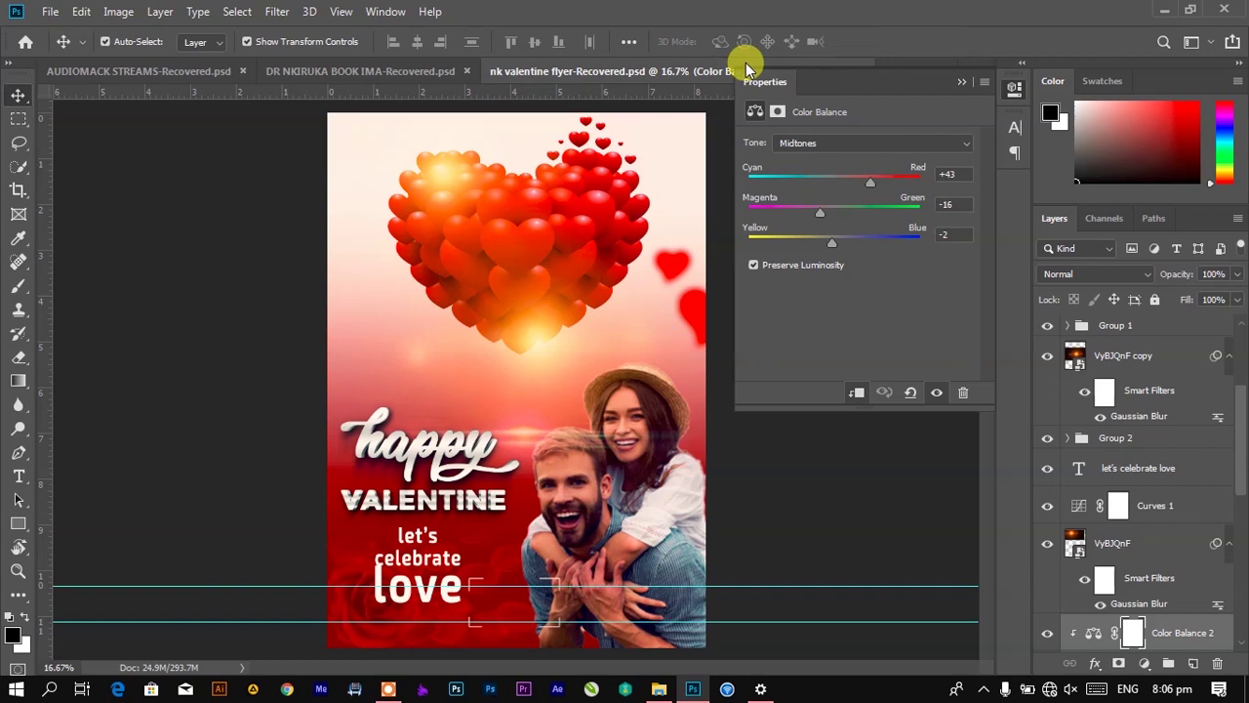
{"action": "key", "text": "ctrl+Tab"}
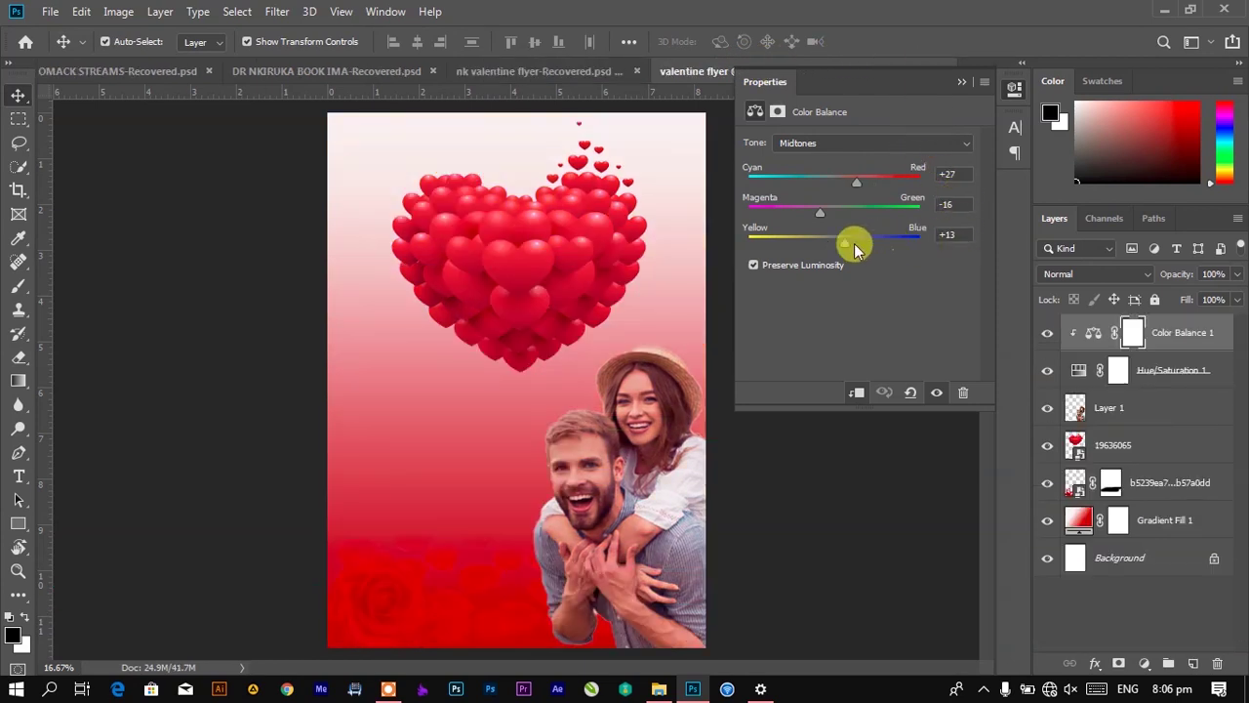
{"action": "left_click_drag", "start_coordinate": [846, 244], "coordinate": [841, 244]}
{"action": "left_click_drag", "start_coordinate": [857, 182], "coordinate": [865, 186]}
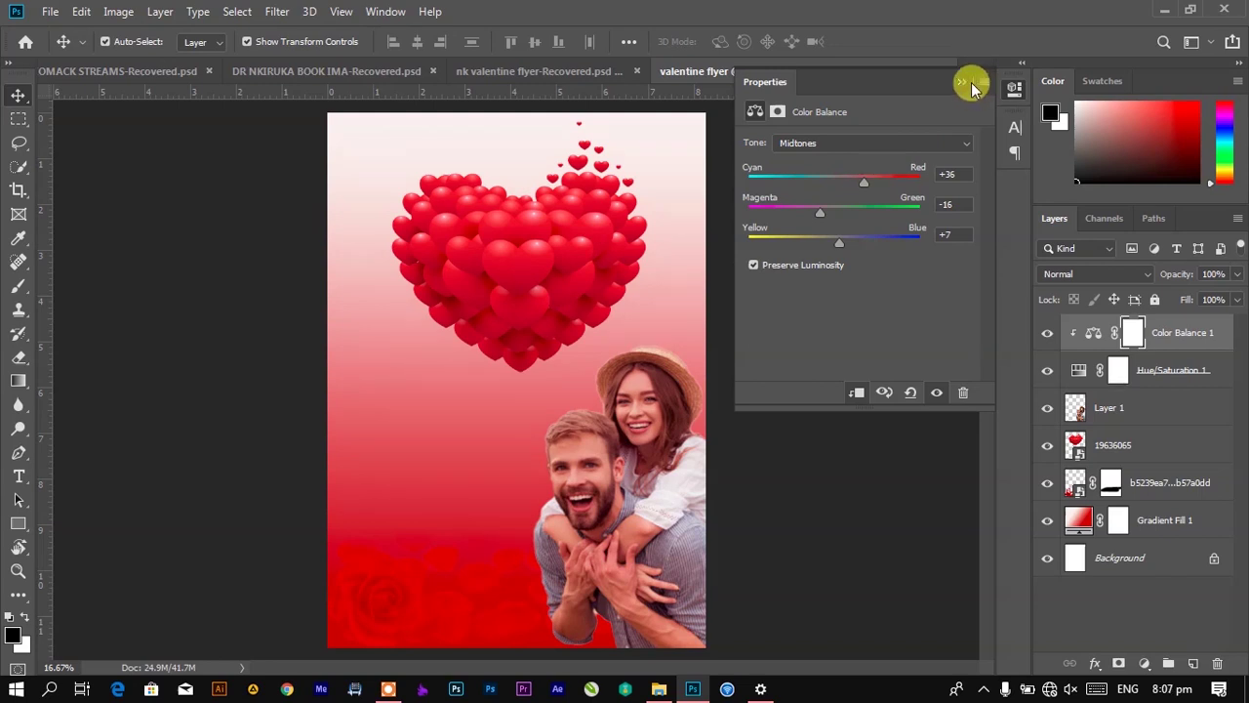
{"action": "left_click", "coordinate": [962, 80]}
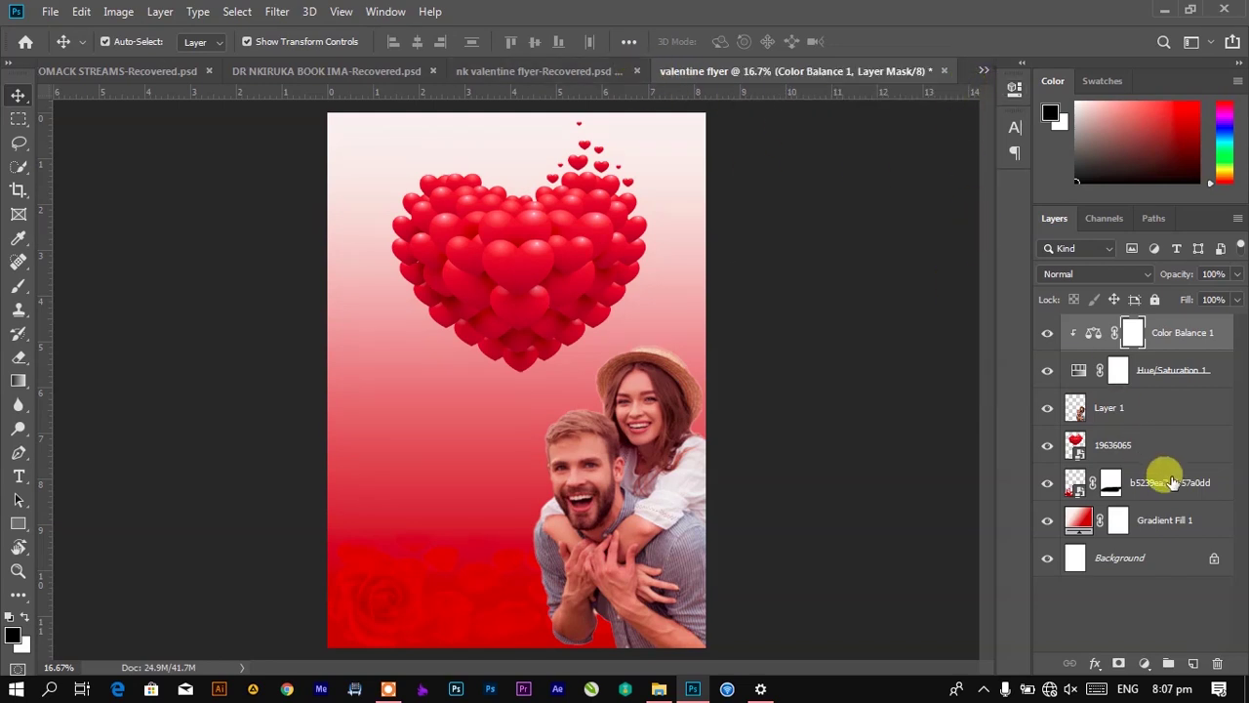
Step: Clip the Hue/Saturation 1 adjustment to the couple's Layer 1 so both colour adjustments affect only the couple
{"action": "left_click", "coordinate": [1150, 381]}
{"action": "key", "text": "super"}
{"action": "key", "text": "super"}
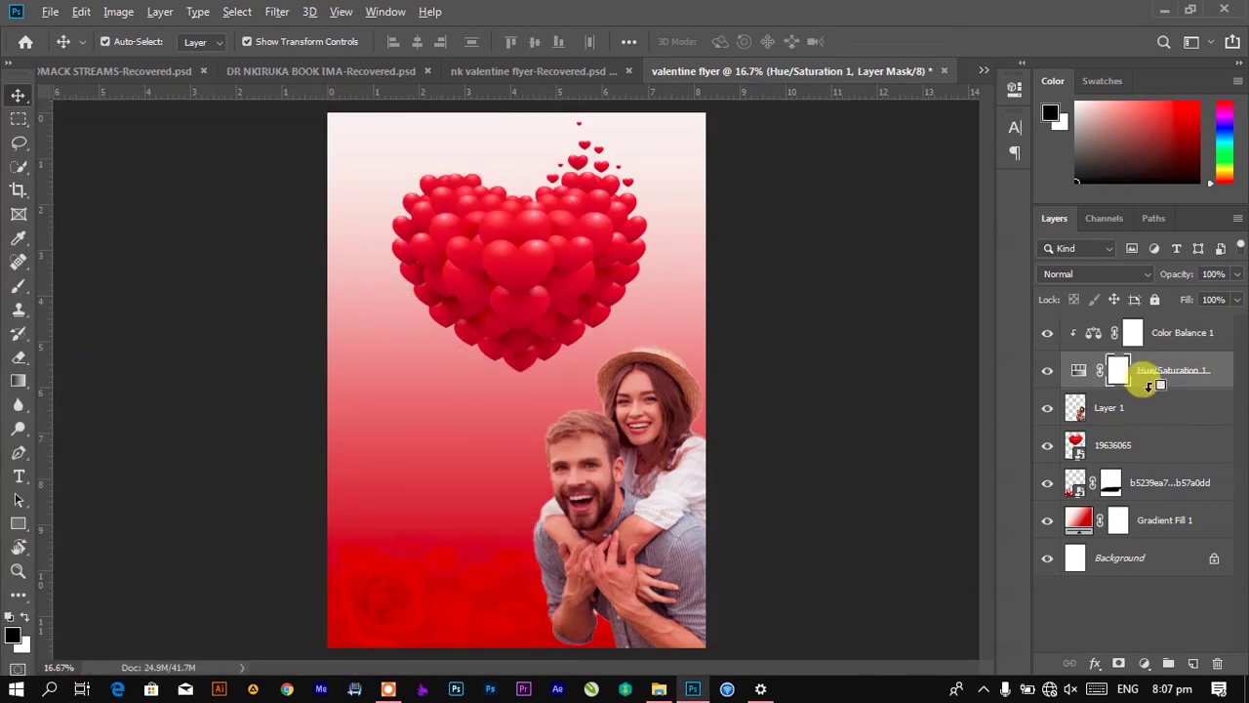
{"action": "left_click", "coordinate": [1148, 386], "text": "alt"}
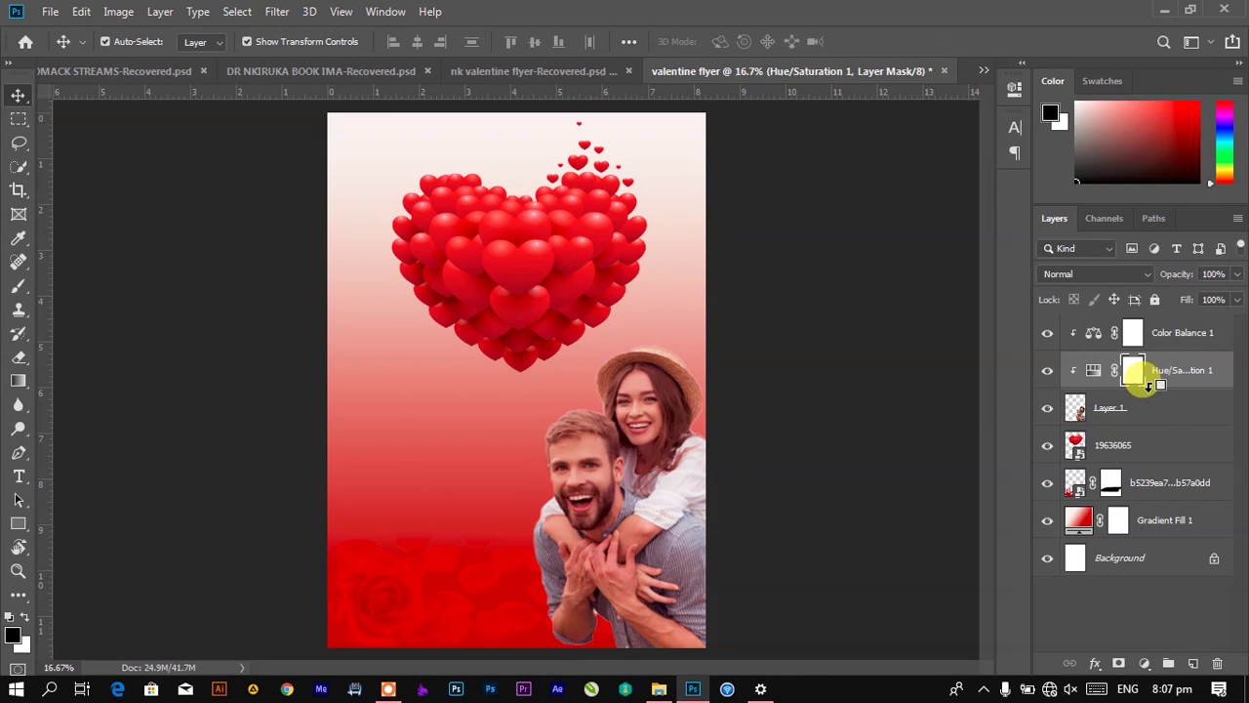
Step: Group the Color Balance 1, Hue/Saturation 1 and Layer 1 layers of the couple
{"action": "left_click", "coordinate": [1185, 344], "text": "ctrl"}
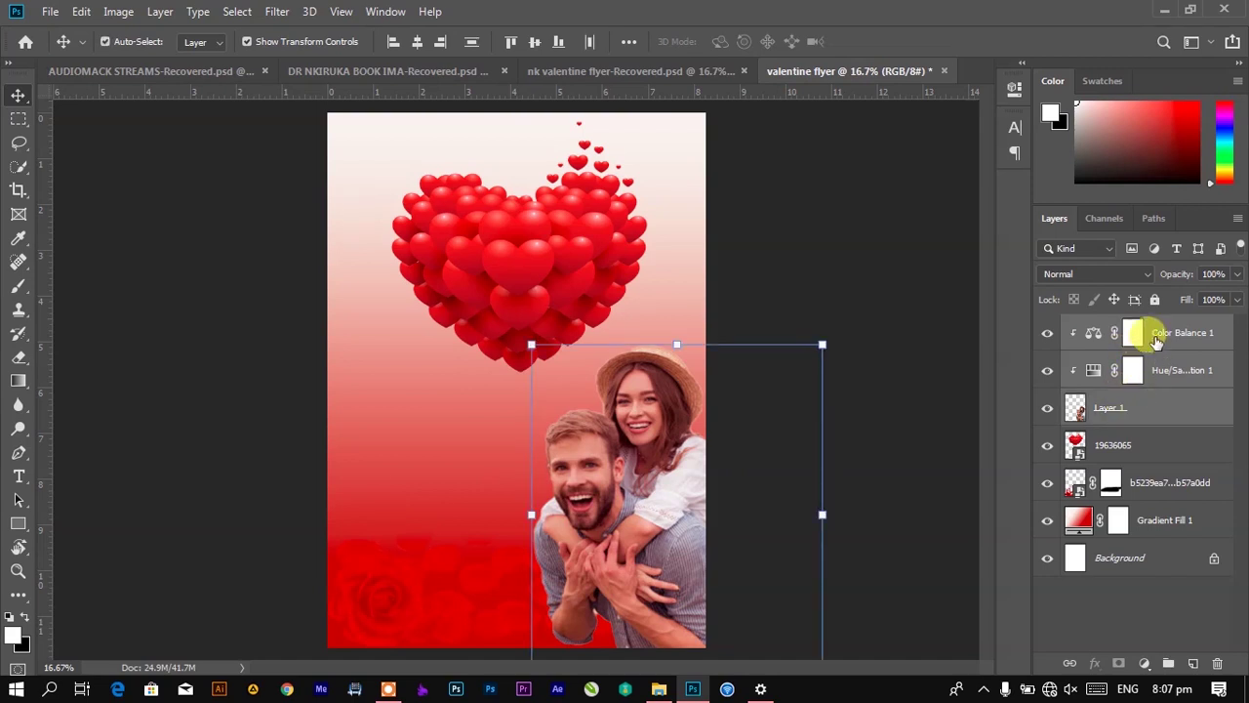
{"action": "left_click", "coordinate": [1157, 333]}
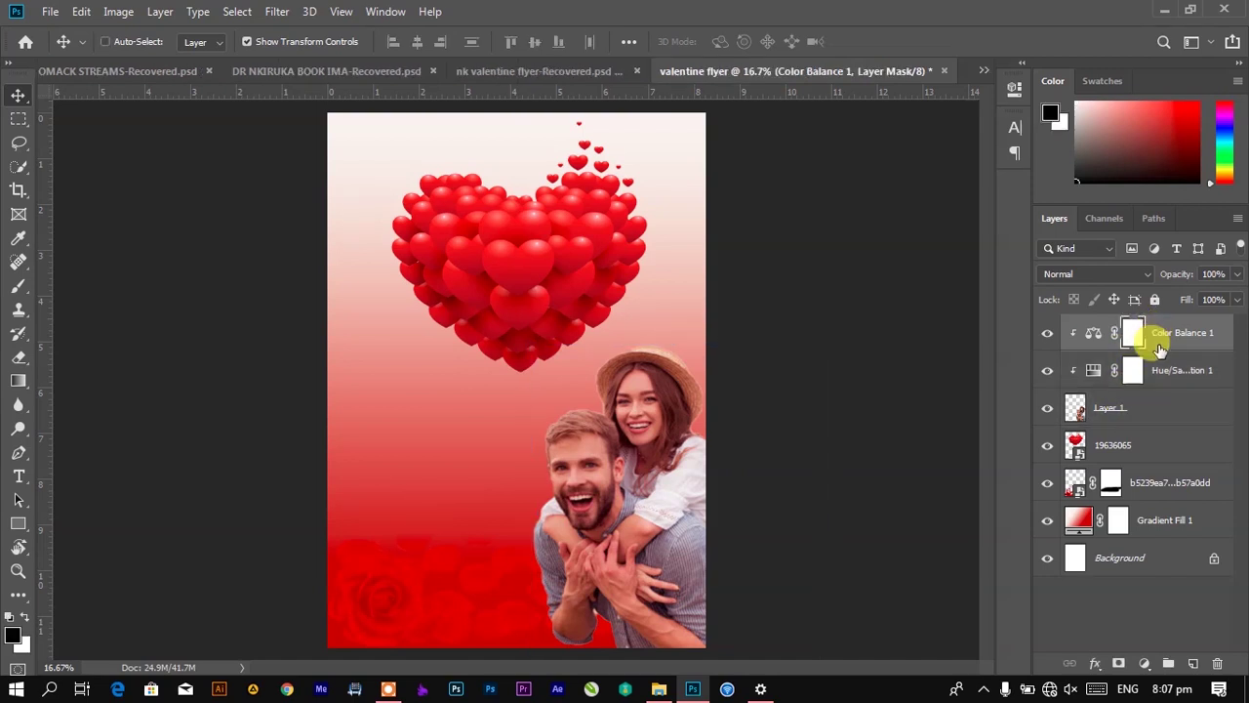
{"action": "left_click", "coordinate": [1154, 371], "text": "shift"}
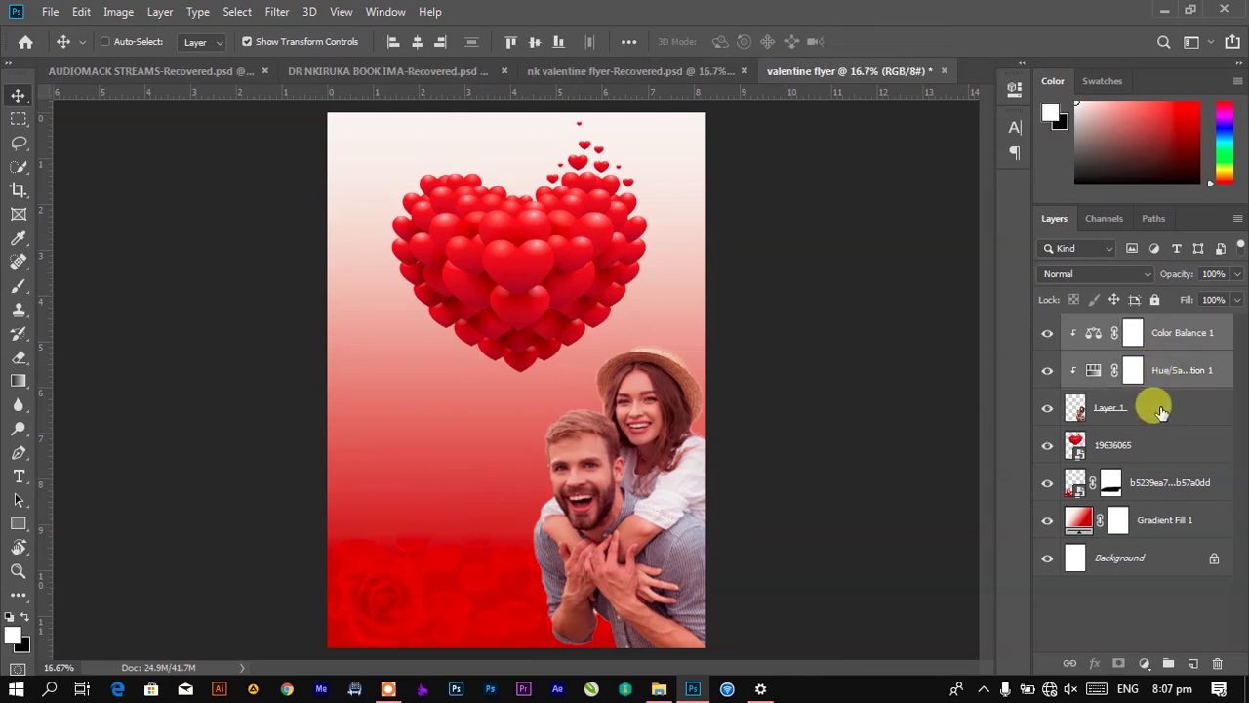
{"action": "left_click", "coordinate": [1153, 410], "text": "shift"}
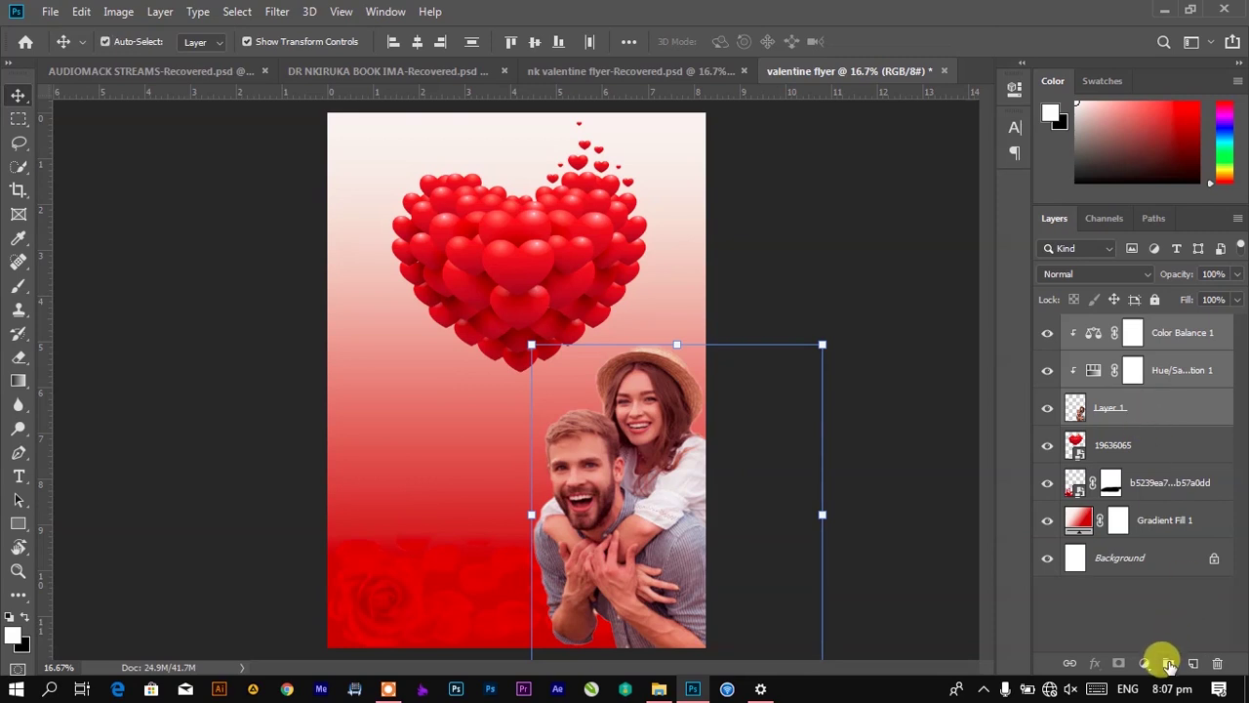
{"action": "left_click", "coordinate": [1168, 664]}
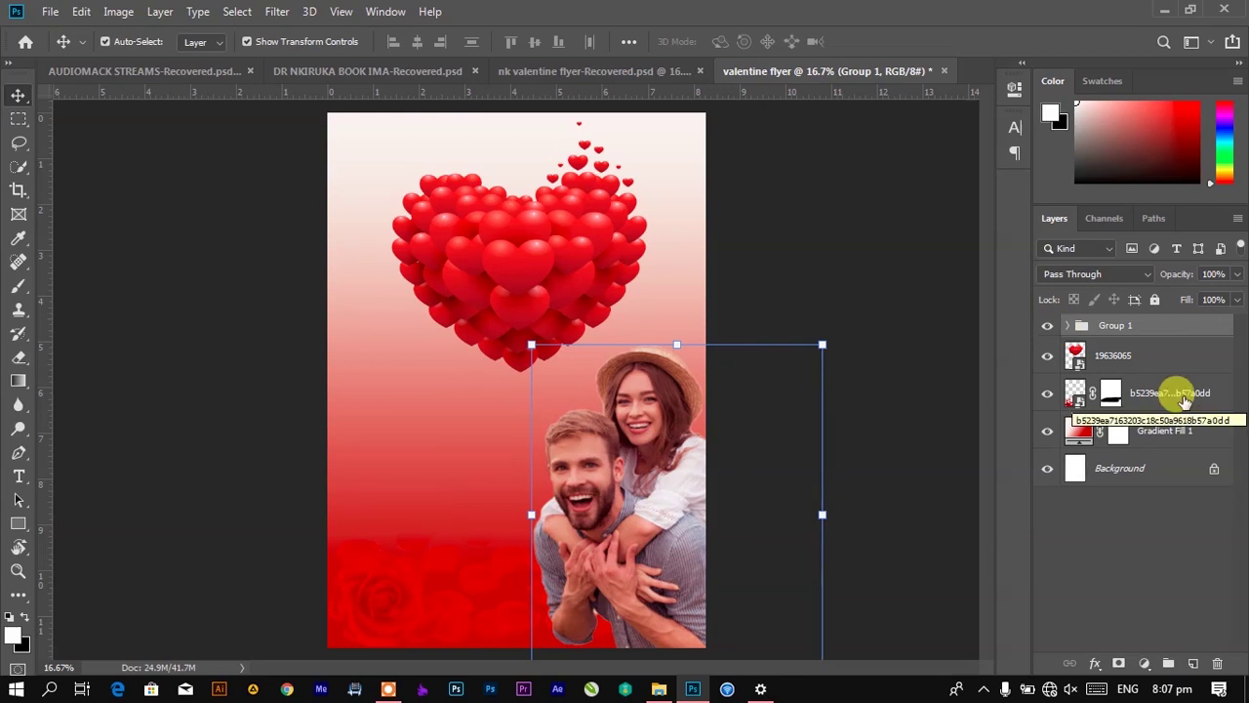
Step: Compare the valentine flyer with nk valentine flyer-Recovered.psd and examine the position and blend mode of its VyBJQnF light layer
{"action": "left_click", "coordinate": [644, 71]}
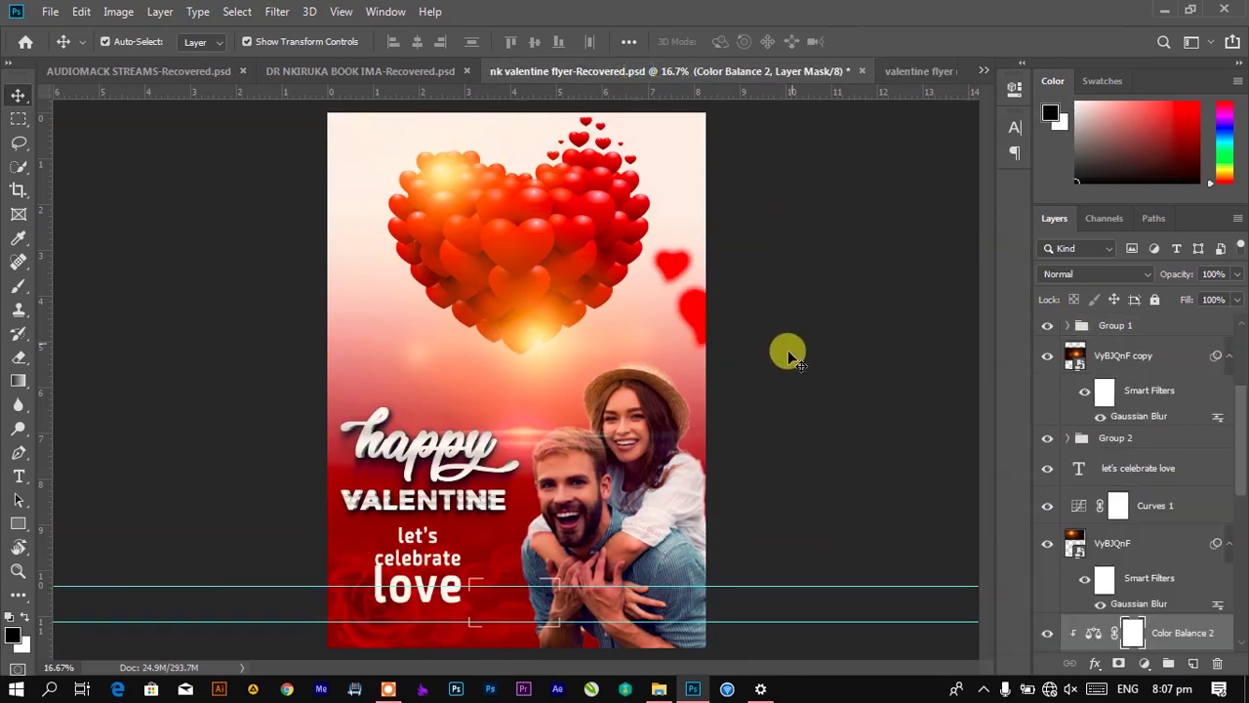
{"action": "left_click", "coordinate": [927, 74]}
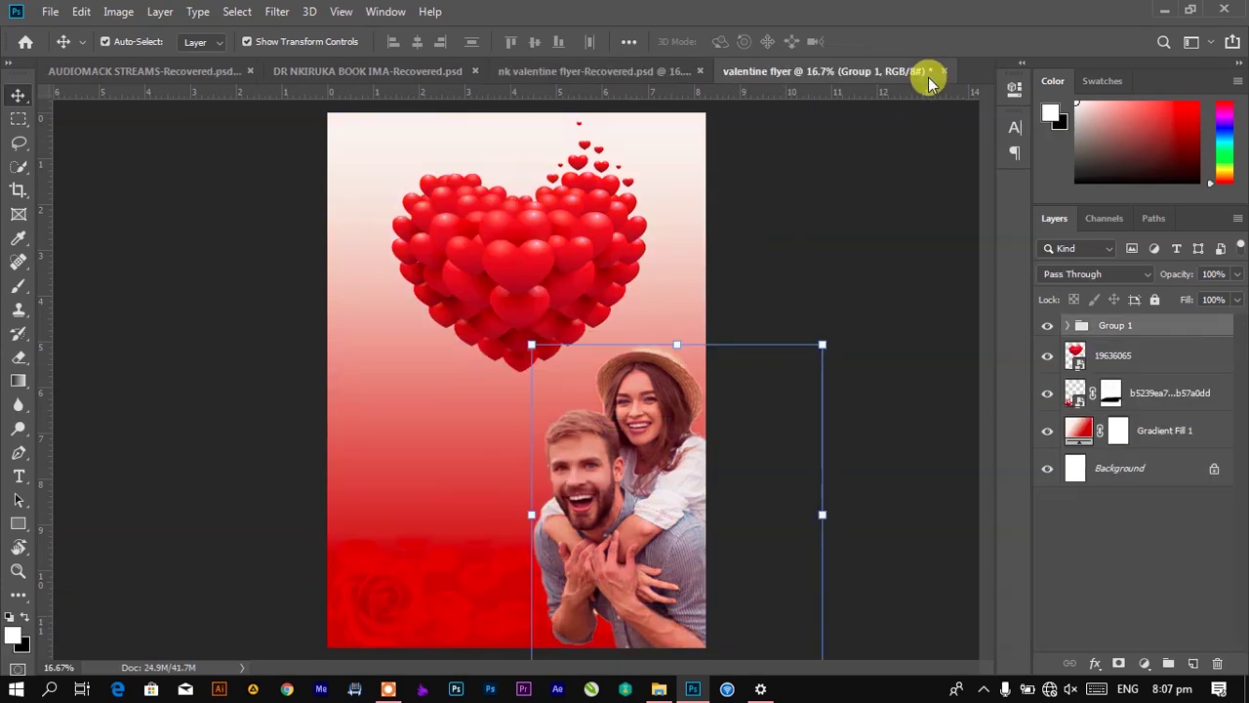
{"action": "left_click", "coordinate": [549, 74]}
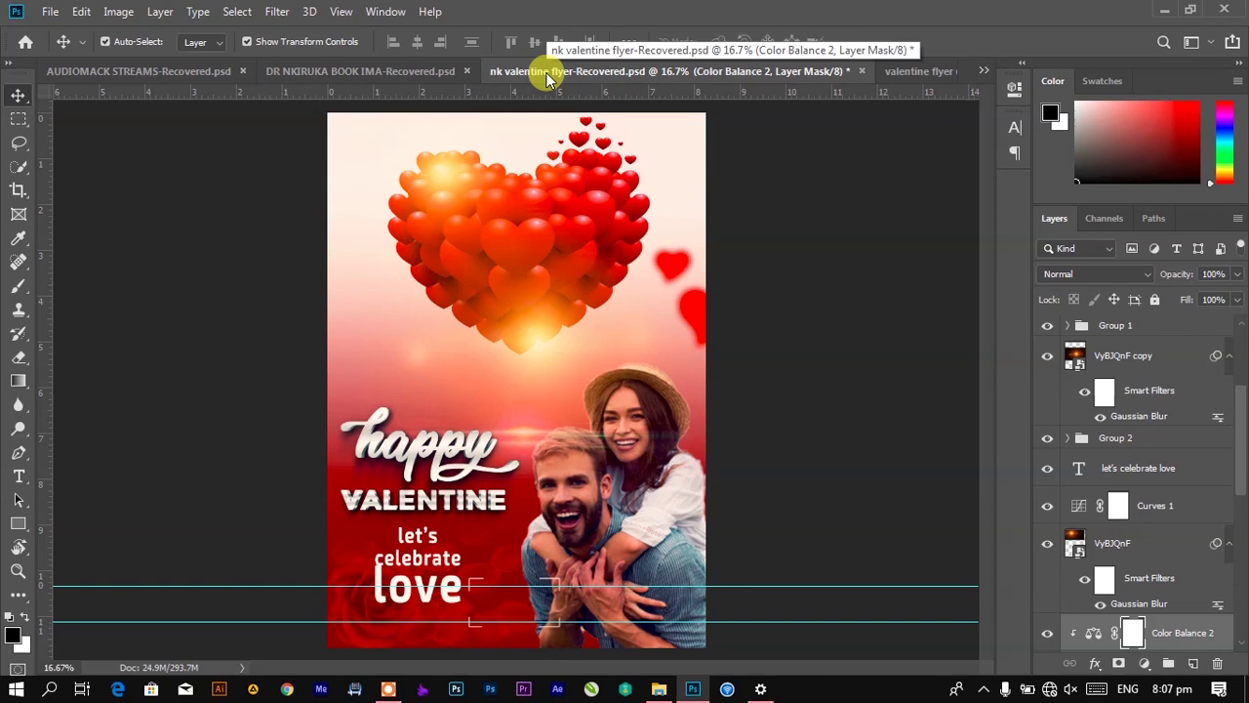
{"action": "left_click", "coordinate": [928, 74]}
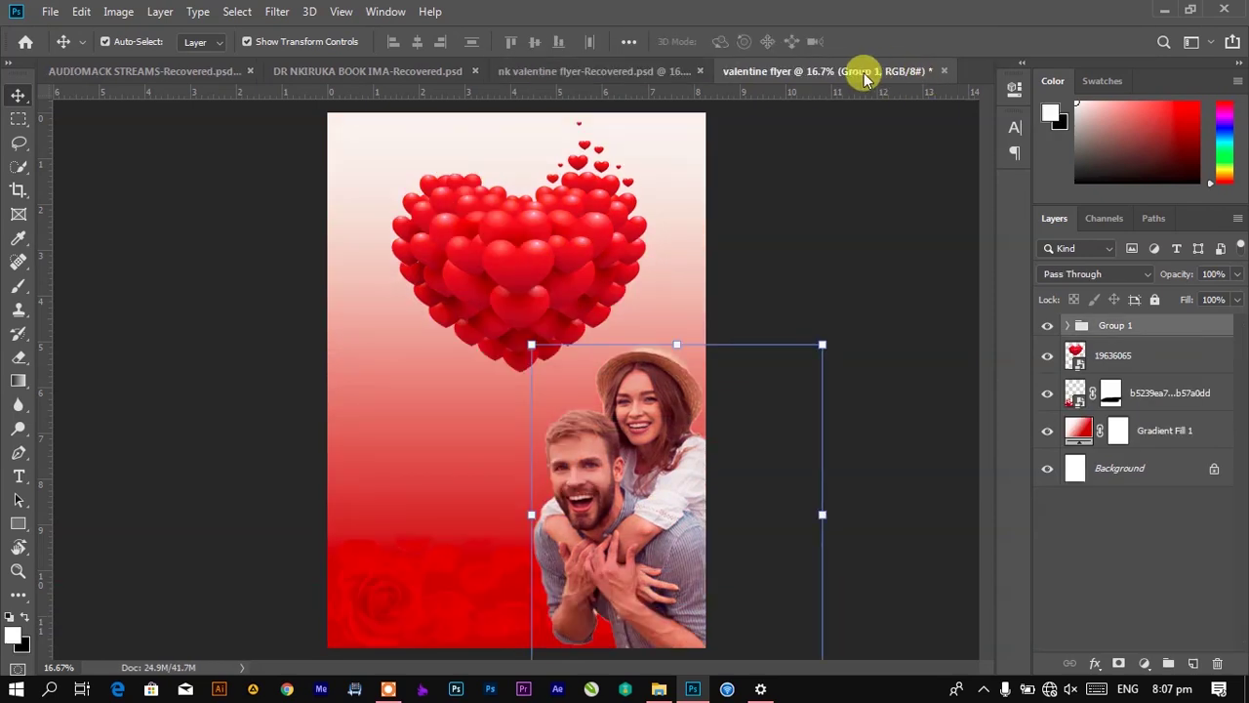
{"action": "left_click", "coordinate": [663, 71]}
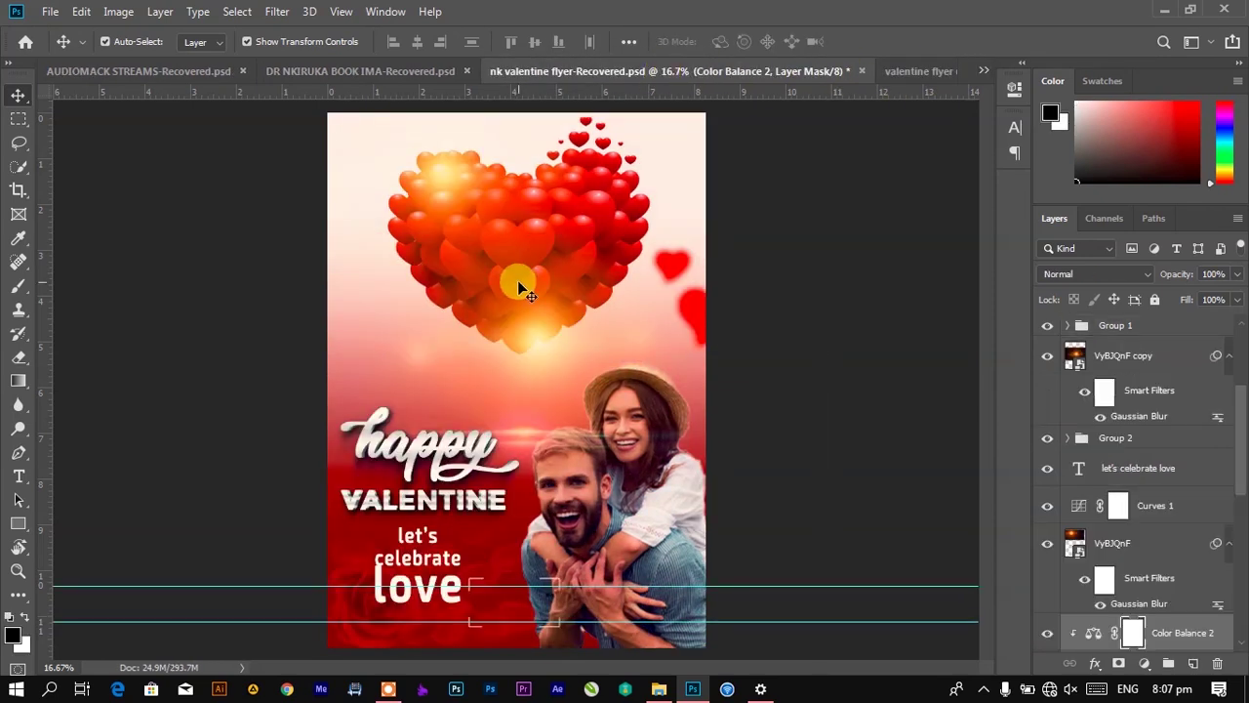
{"action": "left_click", "coordinate": [1118, 542]}
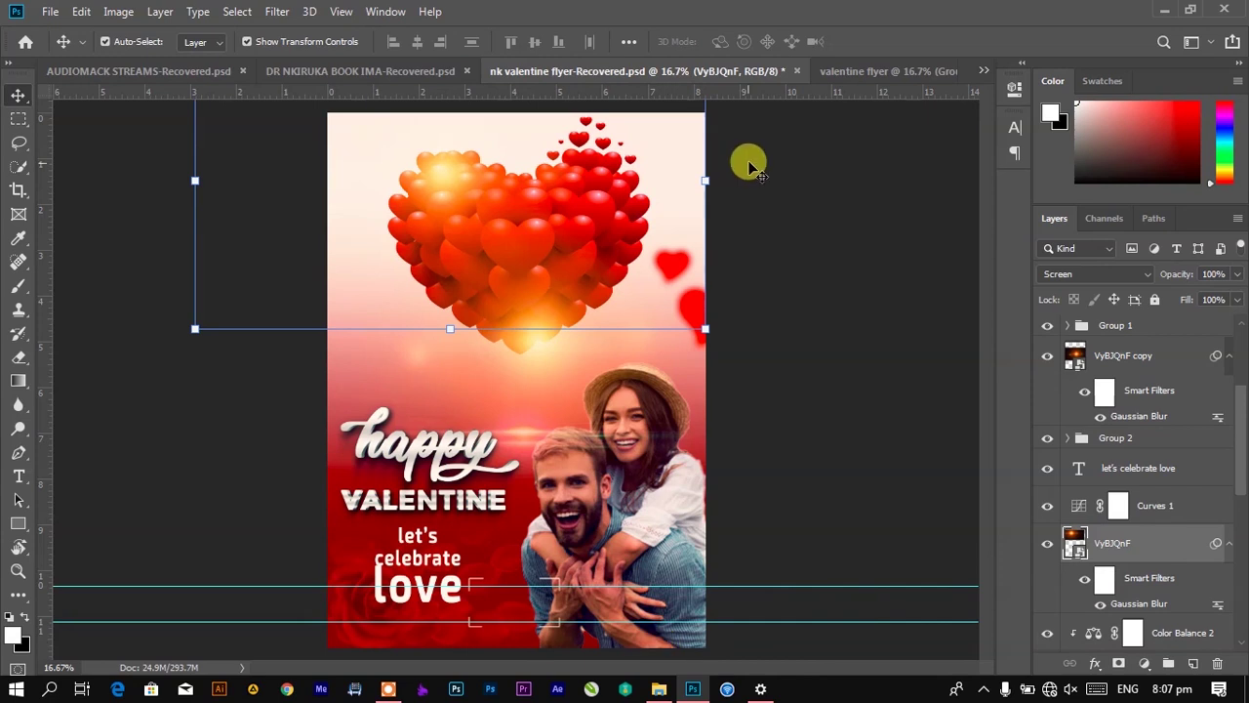
{"action": "left_click", "coordinate": [910, 78]}
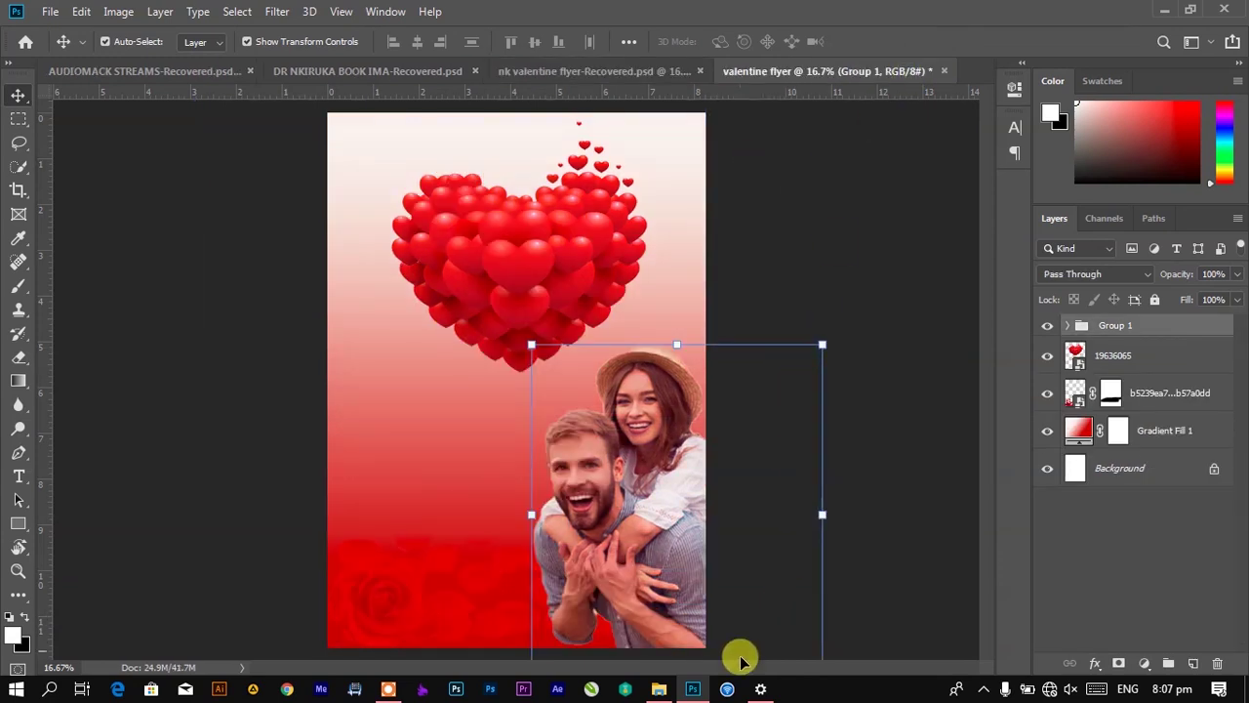
Step: Place the VyBJQnF light image from the valentine flyer folder into the flyer and align it with the canvas's top edge
{"action": "left_click", "coordinate": [660, 689]}
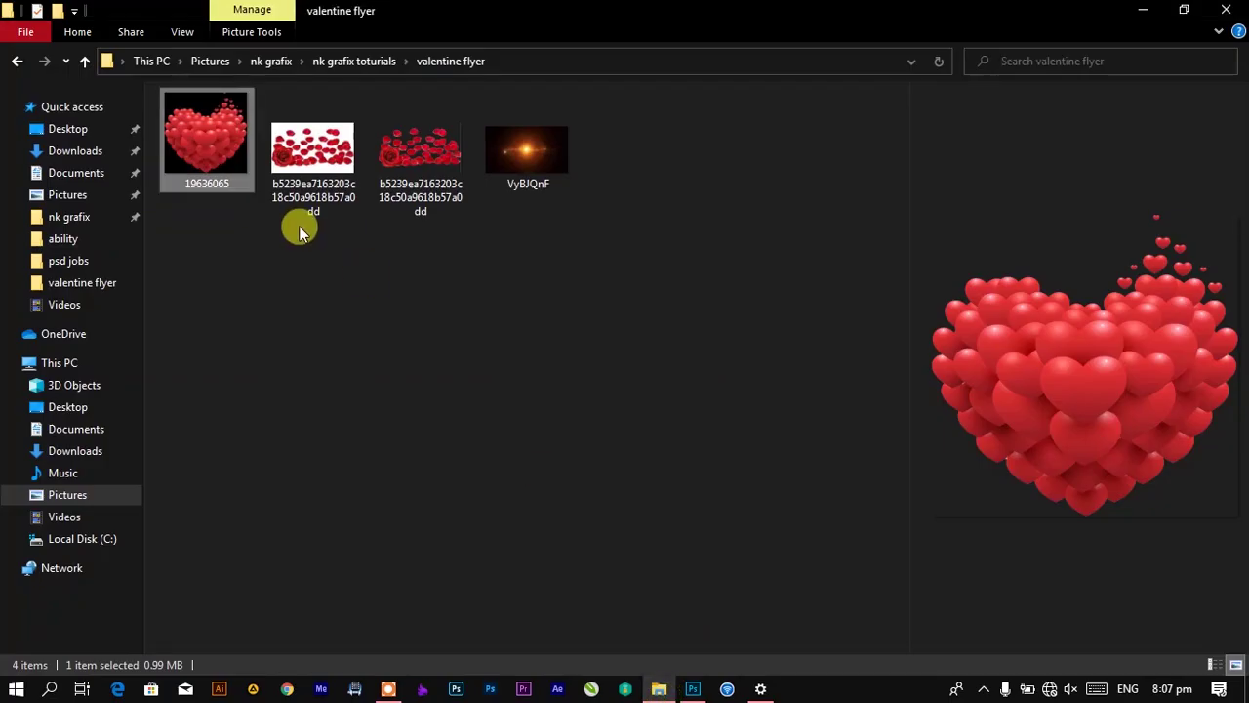
{"action": "left_click", "coordinate": [542, 161]}
{"action": "left_click_drag", "start_coordinate": [539, 149], "coordinate": [495, 362]}
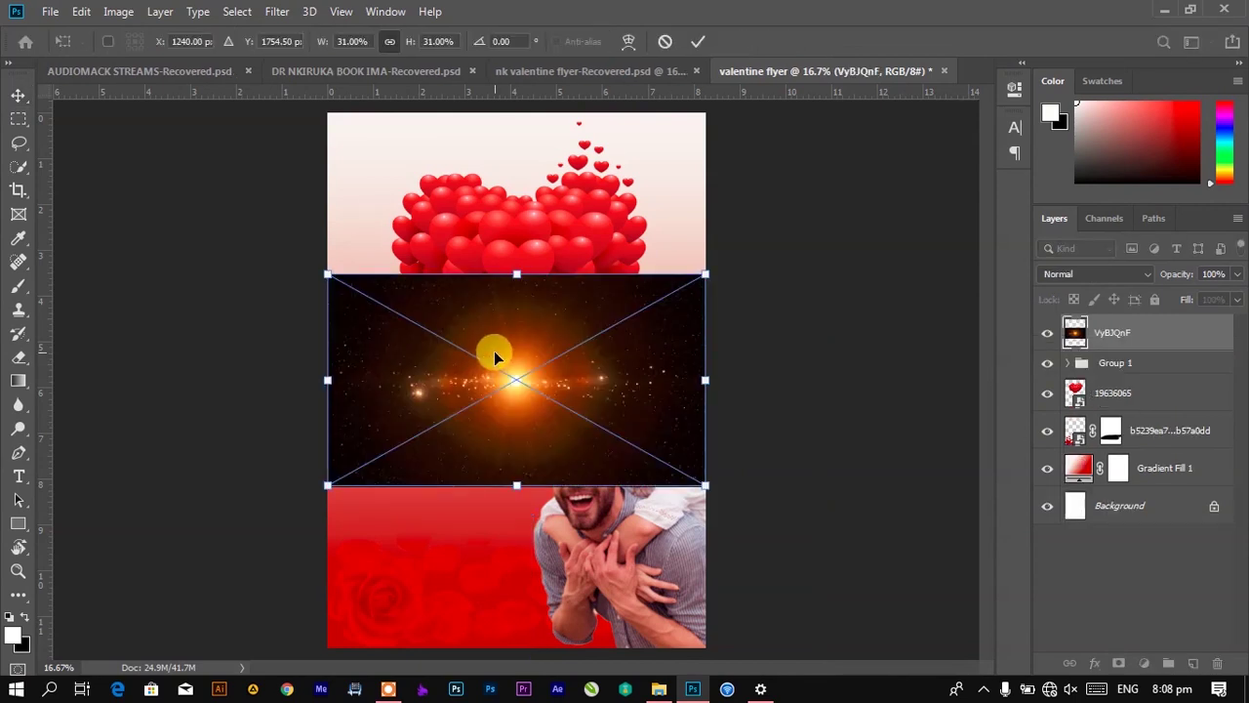
{"action": "left_click_drag", "start_coordinate": [523, 400], "coordinate": [522, 234]}
{"action": "left_click", "coordinate": [698, 41]}
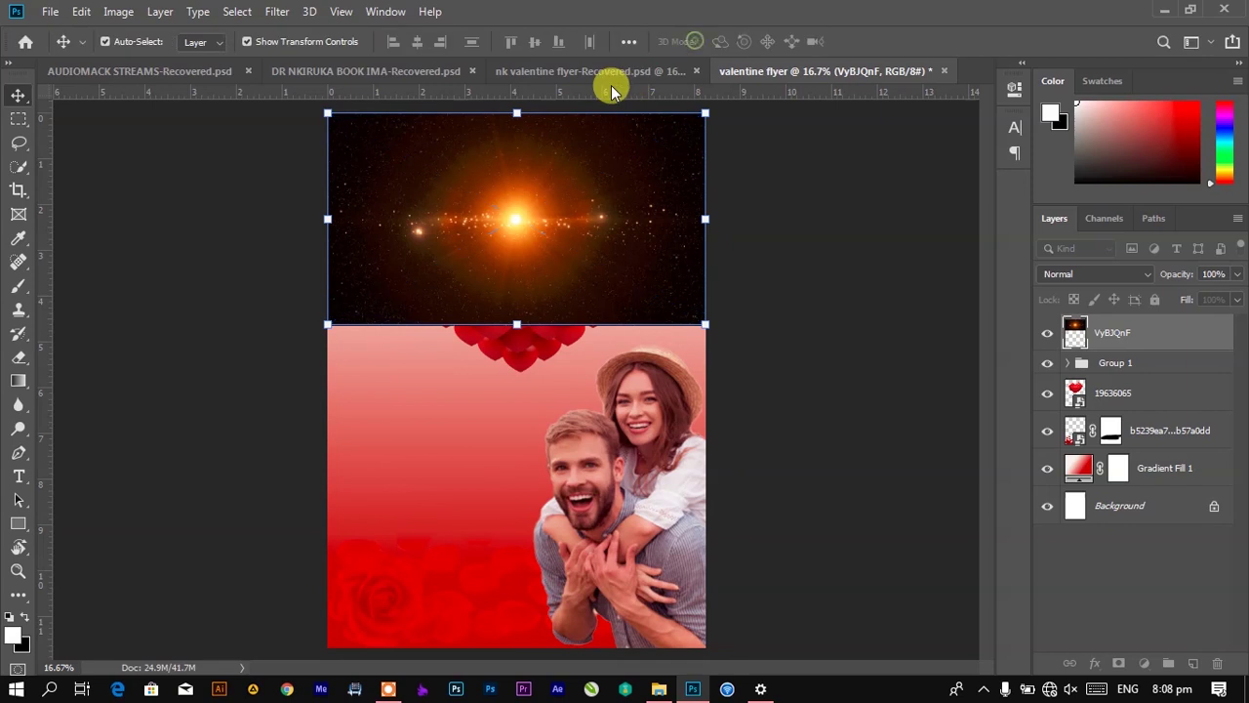
Step: Enlarge the VyBJQnF light image beyond the canvas width and move its glow over the heart's upper left, following the reference flyer
{"action": "left_click", "coordinate": [610, 82]}
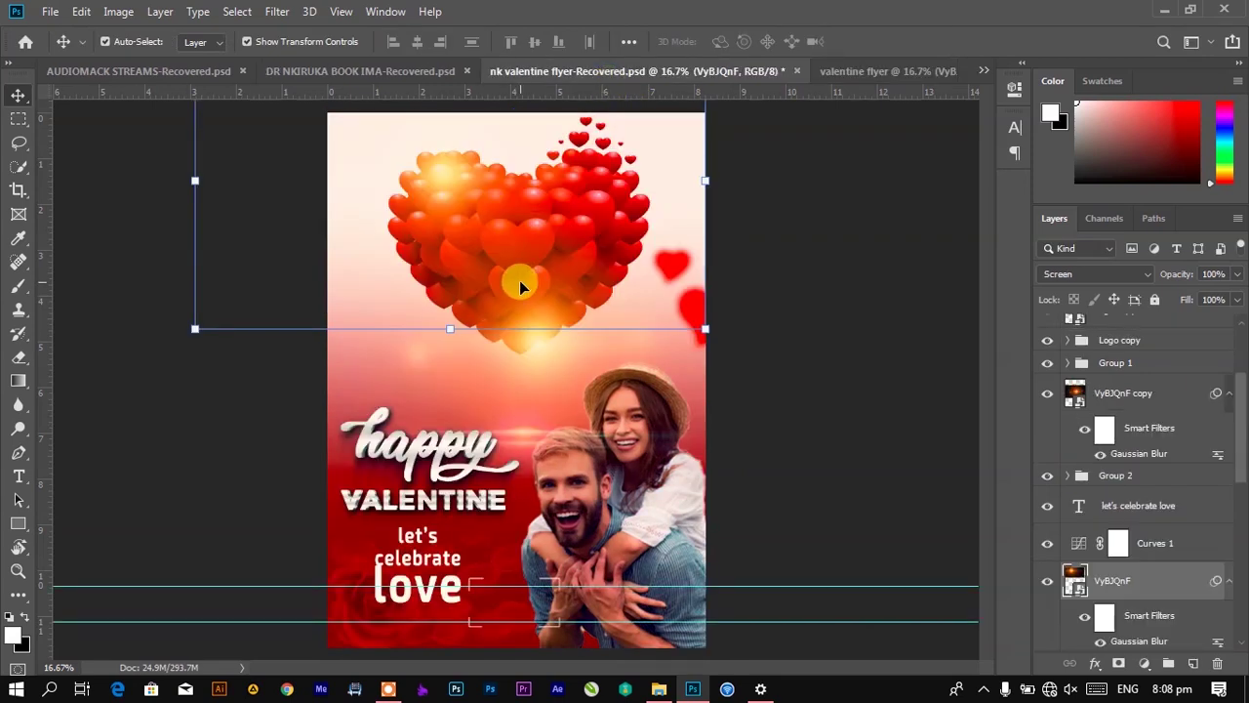
{"action": "left_click", "coordinate": [845, 70]}
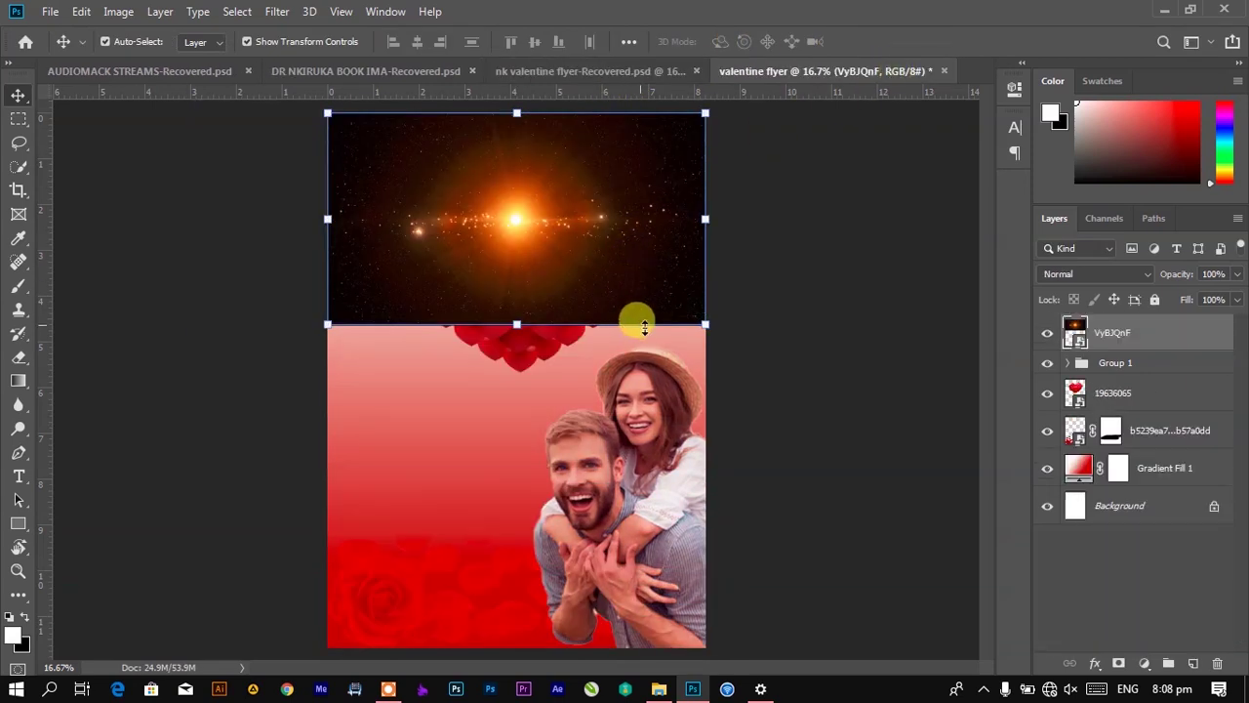
{"action": "left_click_drag", "start_coordinate": [705, 324], "coordinate": [817, 371]}
{"action": "left_click_drag", "start_coordinate": [661, 219], "coordinate": [609, 228]}
{"action": "left_click", "coordinate": [697, 41]}
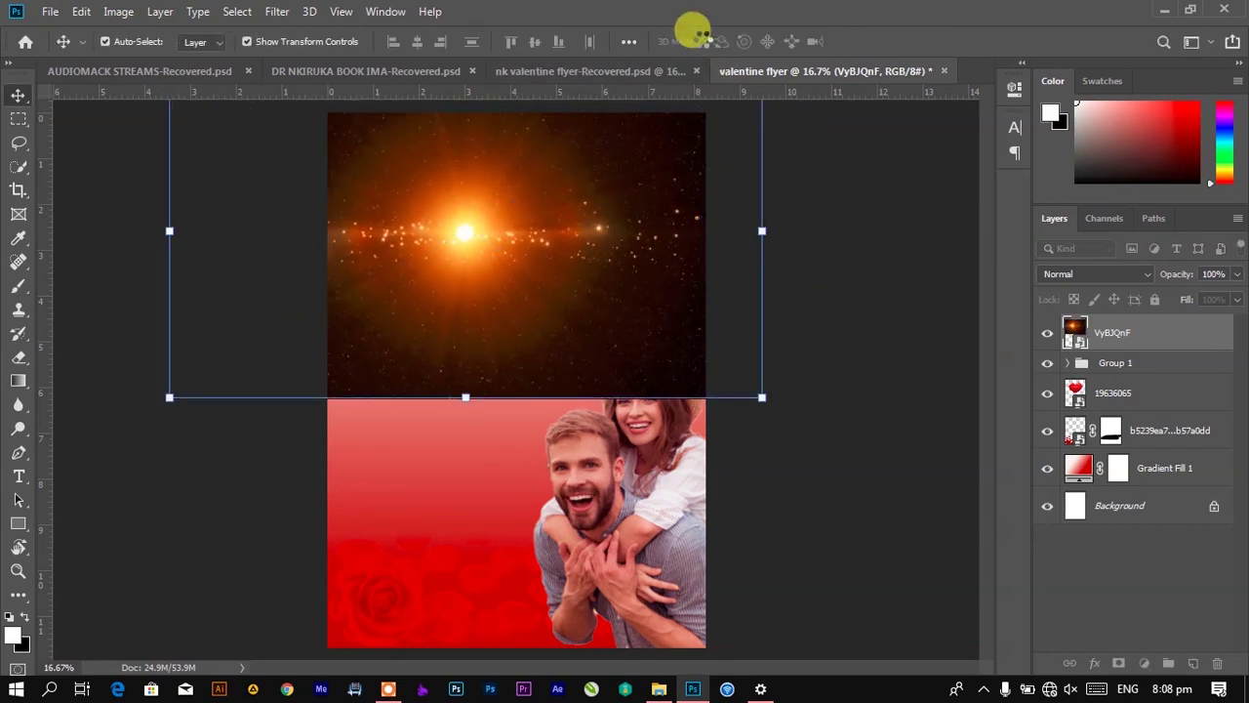
Step: Set the VyBJQnF layer's blend mode to Screen, comparing it with the same layer in nk valentine flyer-Recovered.psd
{"action": "left_click", "coordinate": [659, 71]}
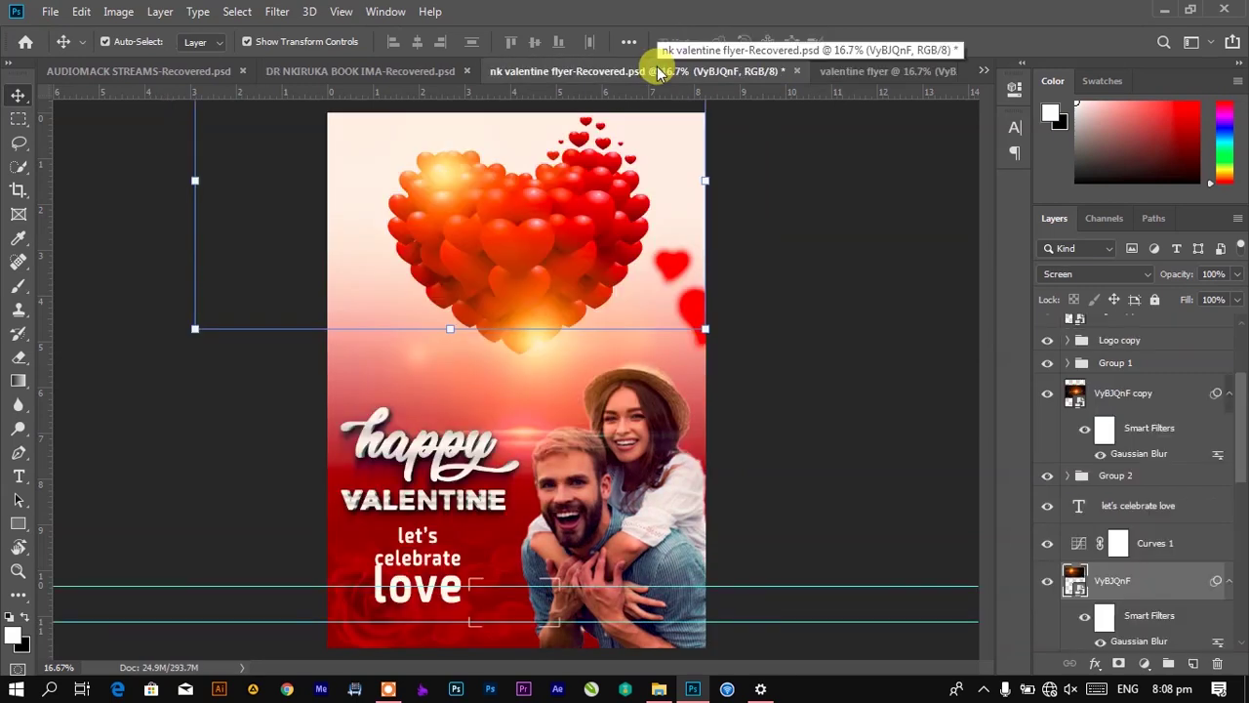
{"action": "left_click", "coordinate": [861, 70]}
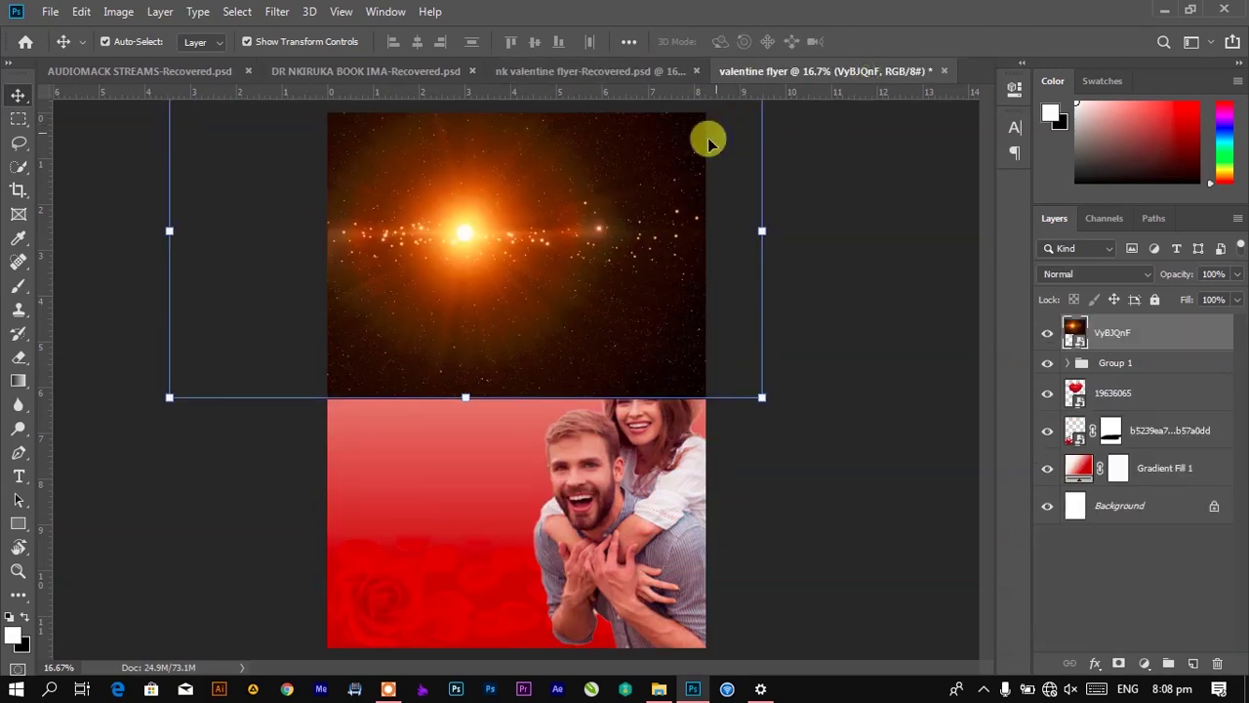
{"action": "left_click", "coordinate": [1106, 273]}
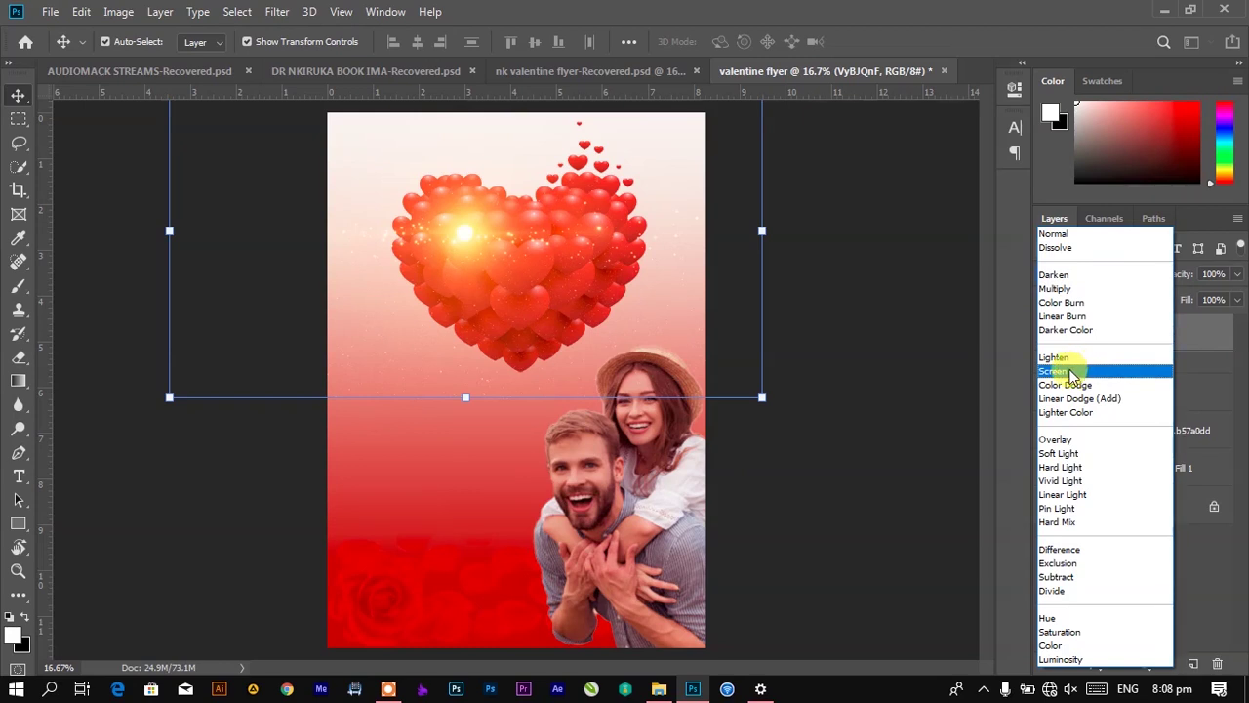
{"action": "left_click", "coordinate": [1072, 375]}
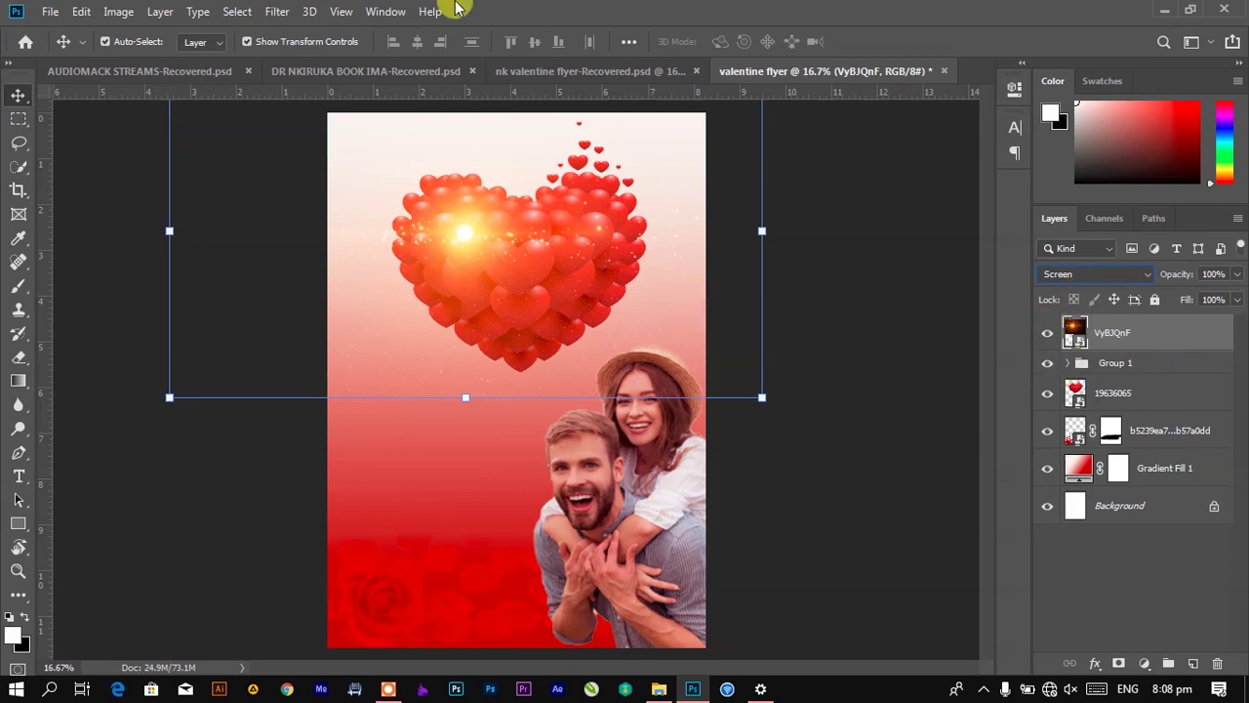
{"action": "left_click", "coordinate": [522, 68]}
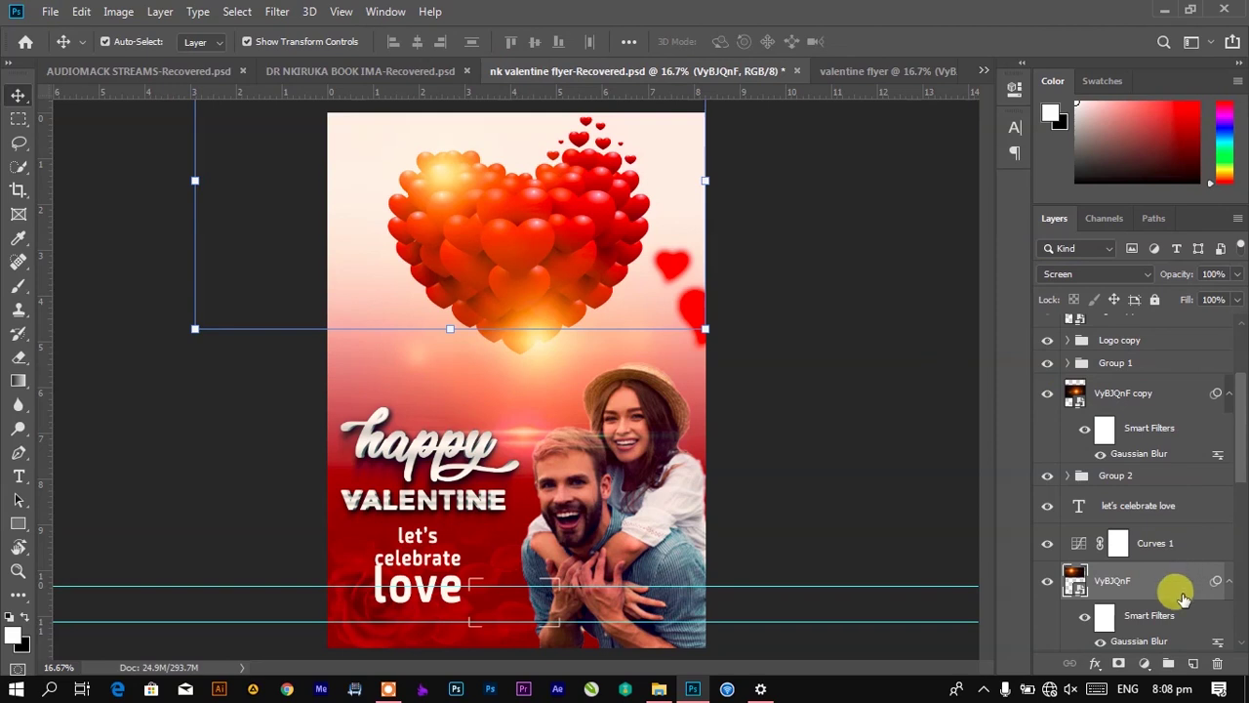
{"action": "left_click", "coordinate": [859, 72]}
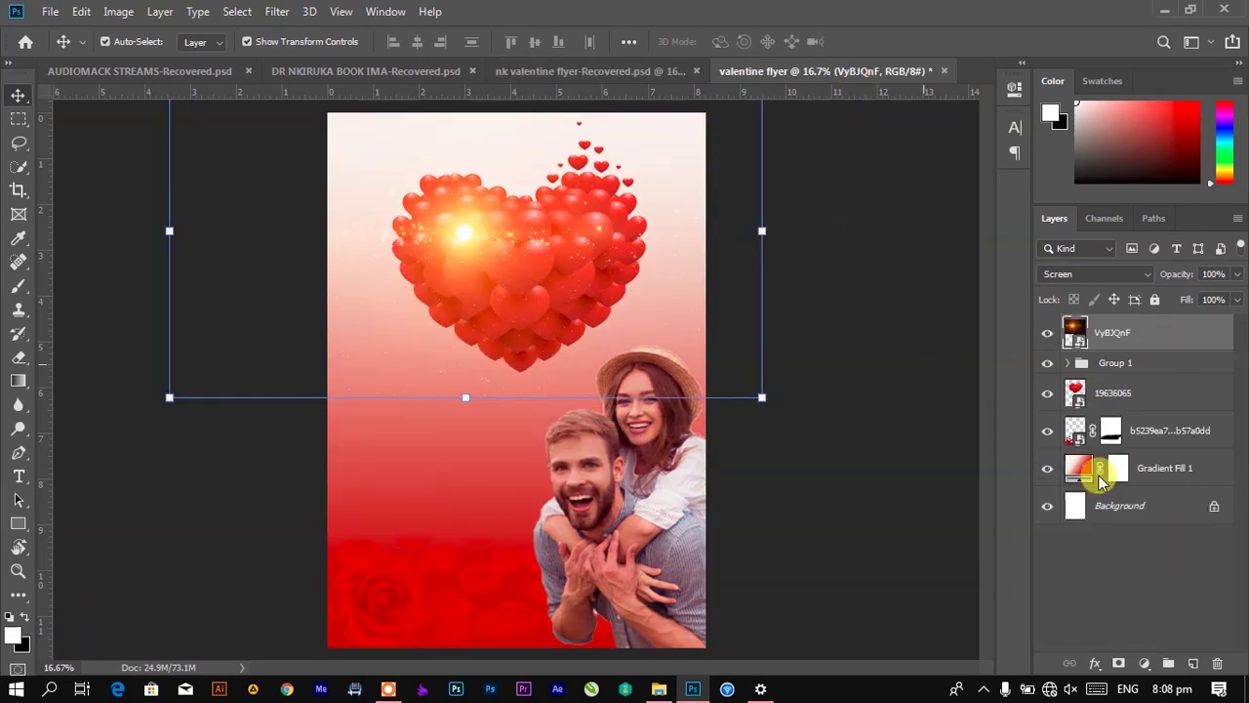
Step: Apply a Gaussian Blur with a 37.4 px radius to the VyBJQnF light layer
{"action": "left_click", "coordinate": [277, 12]}
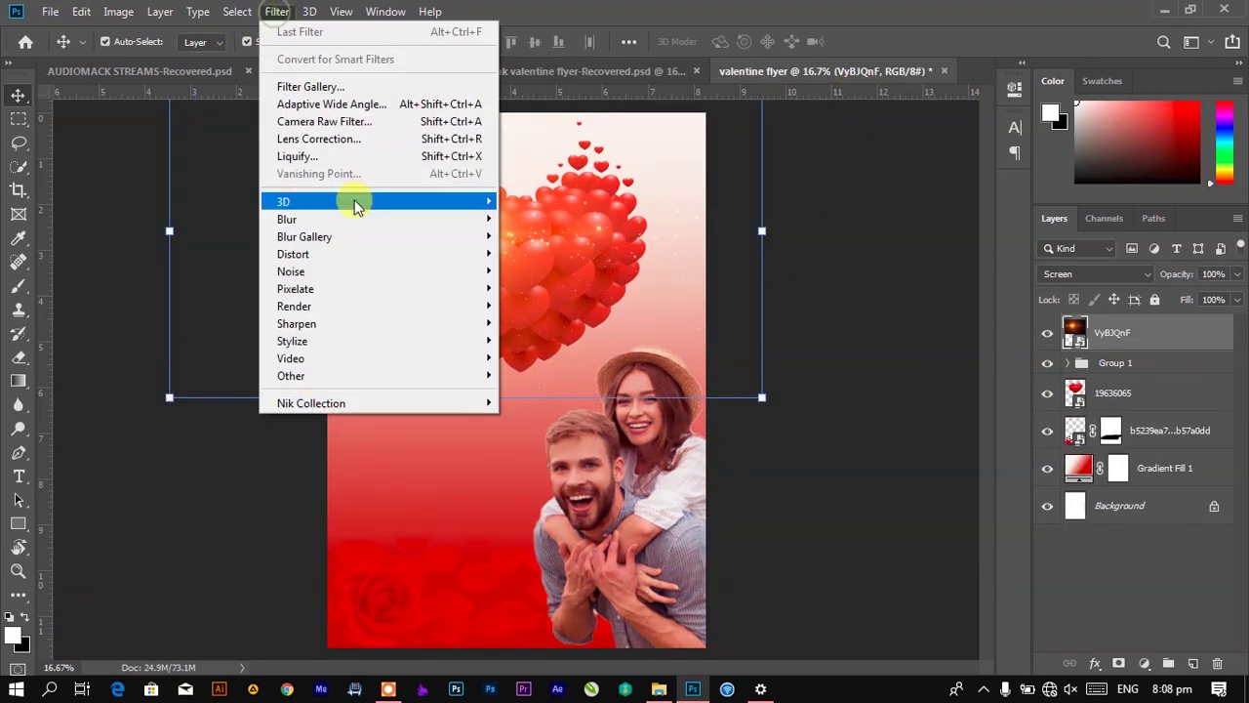
{"action": "mouse_move", "coordinate": [398, 216]}
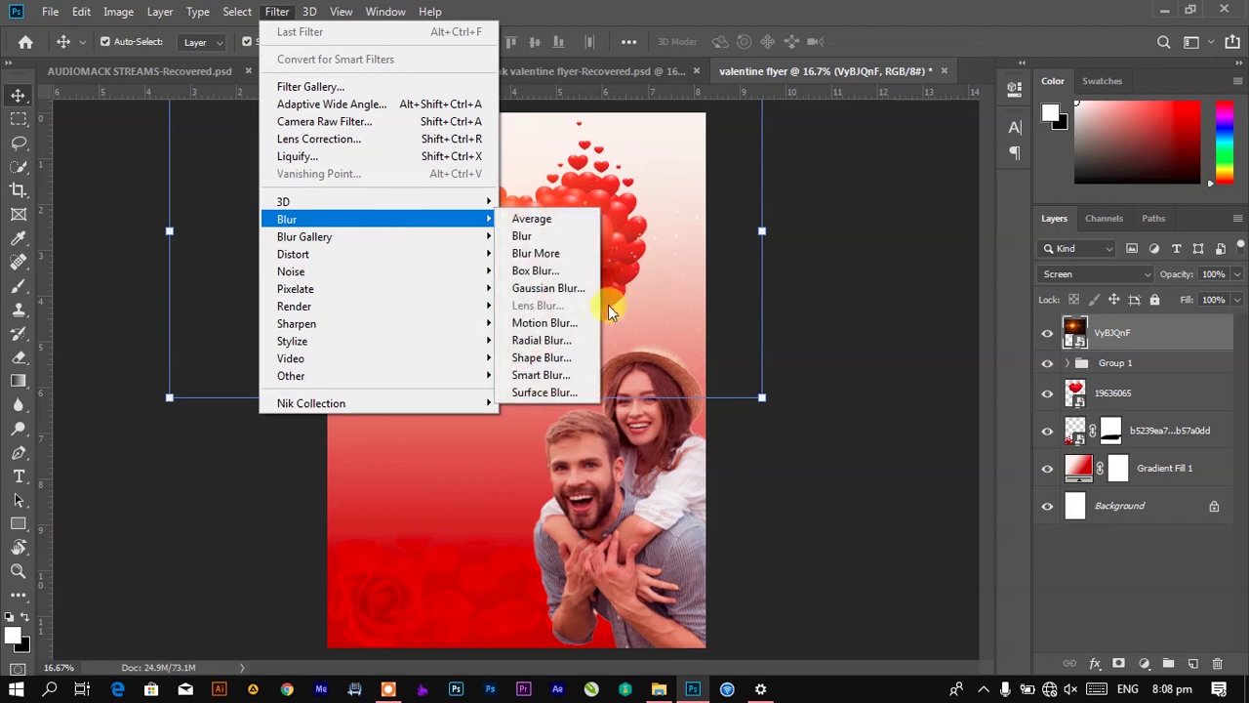
{"action": "left_click", "coordinate": [561, 286]}
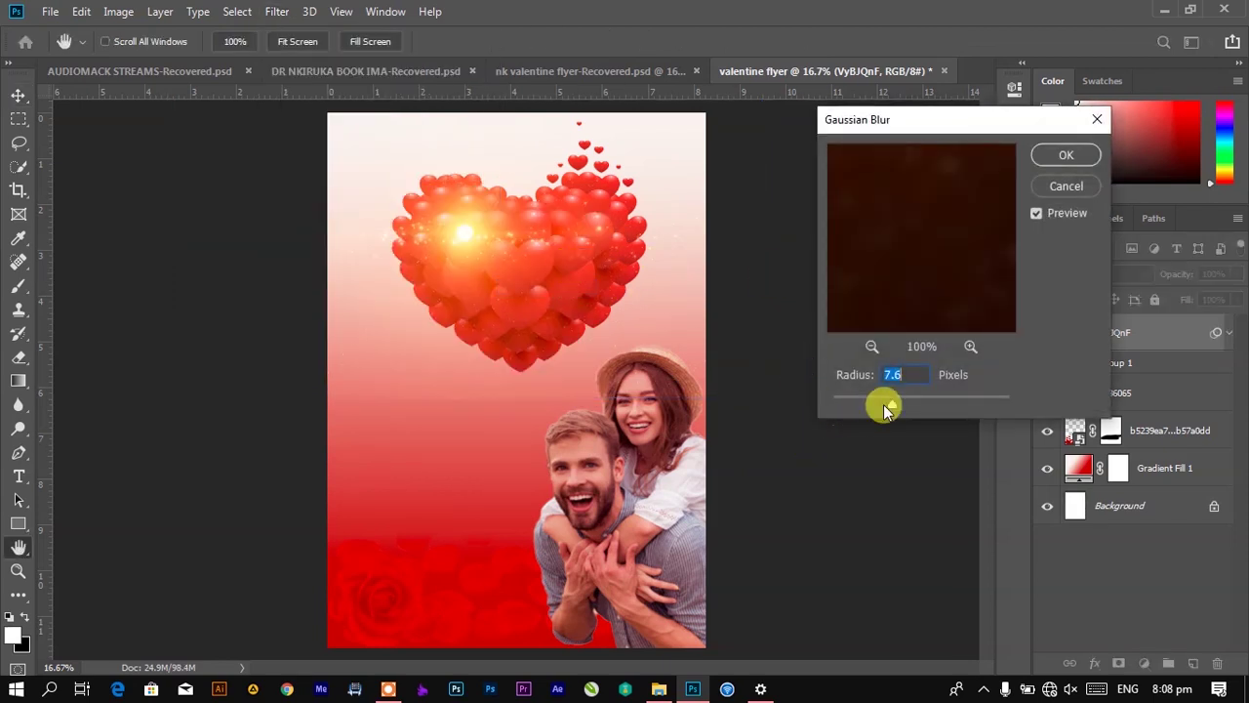
{"action": "left_click_drag", "start_coordinate": [895, 403], "coordinate": [921, 406]}
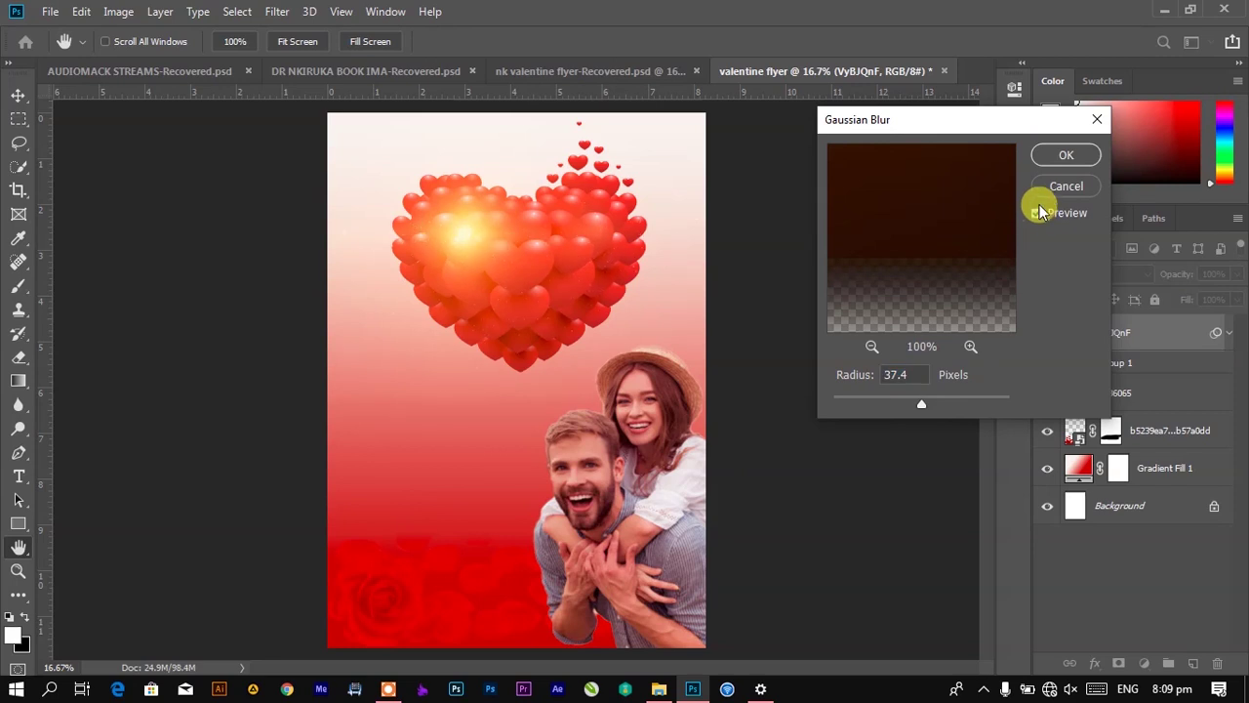
{"action": "left_click", "coordinate": [1065, 154]}
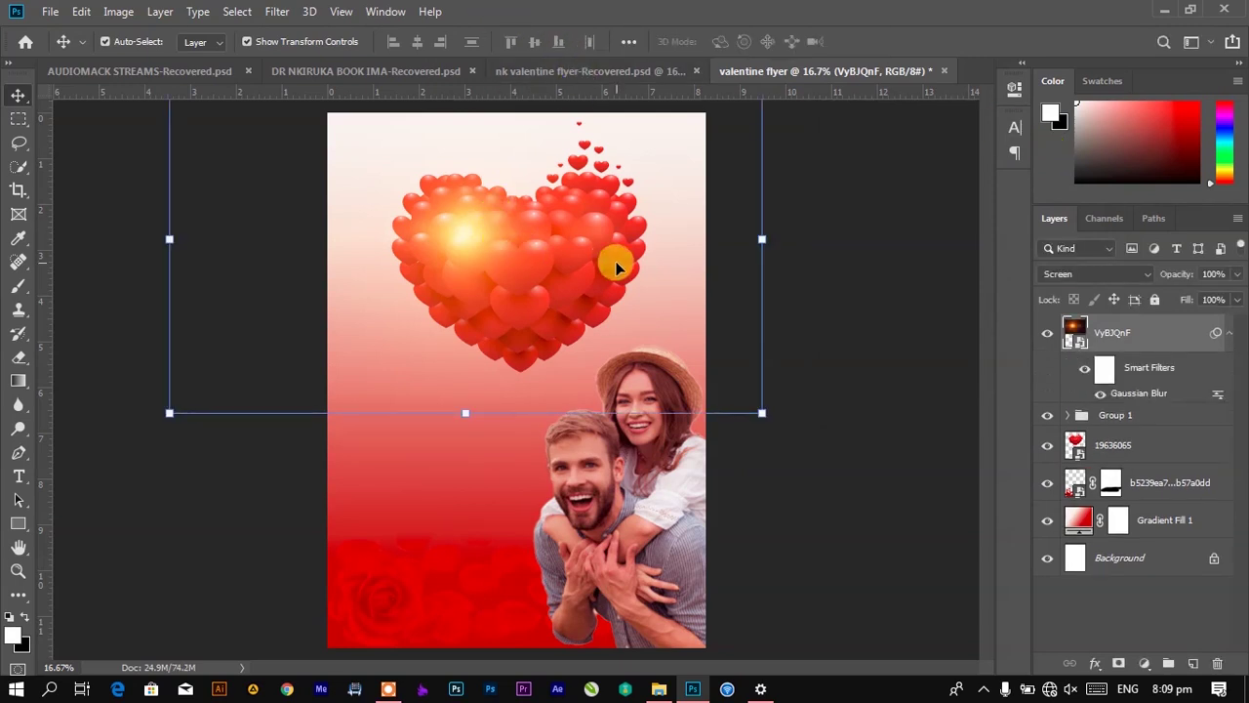
Step: Duplicate the blurred VyBJQnF light layer and move the duplicate's glow to just below the heart's lower tip, following the reference flyer
{"action": "left_click", "coordinate": [572, 74]}
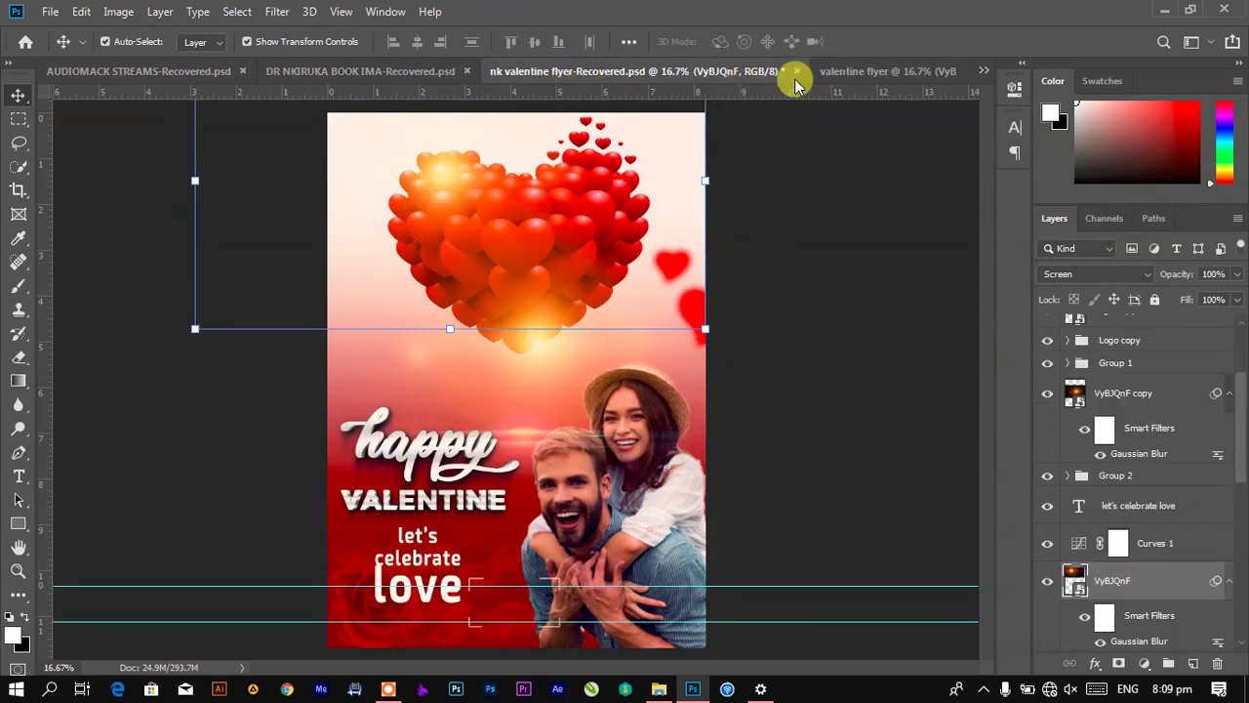
{"action": "left_click", "coordinate": [859, 72]}
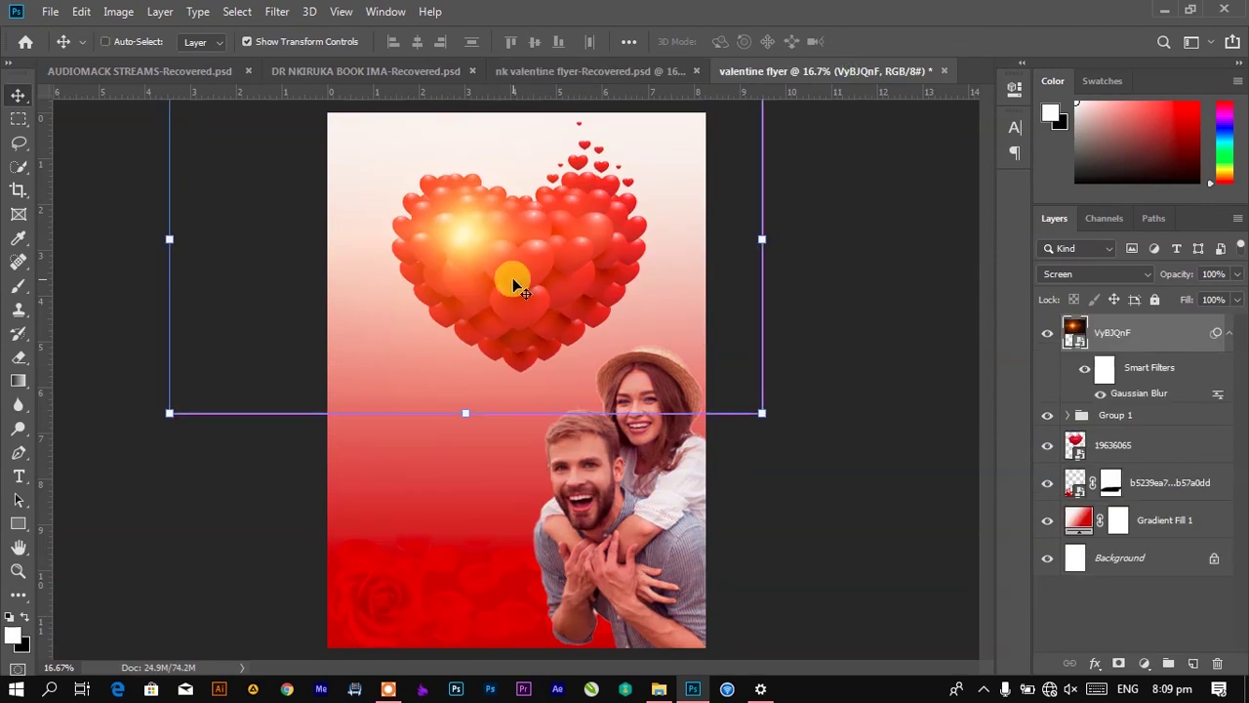
{"action": "key", "text": "ctrl+j"}
{"action": "left_click_drag", "start_coordinate": [478, 251], "coordinate": [528, 395]}
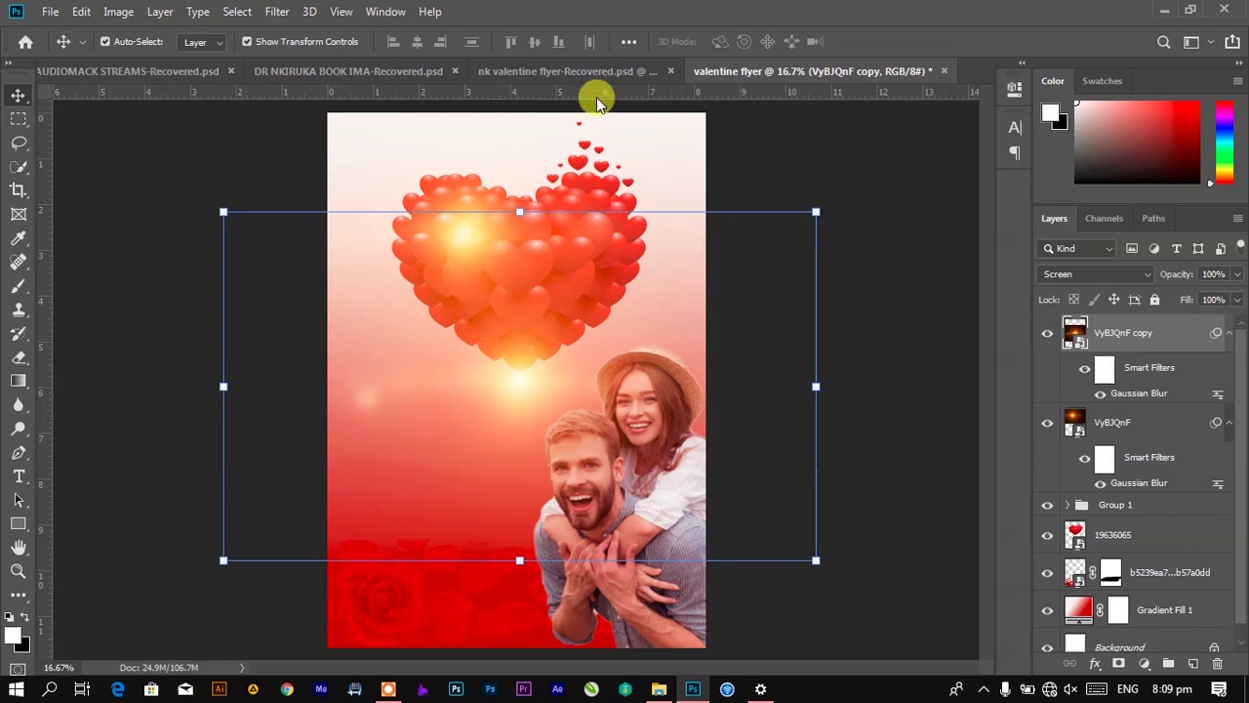
Step: Examine the effect and curve shape of the Curves 1 adjustment in nk valentine flyer-Recovered.psd
{"action": "left_click", "coordinate": [573, 74]}
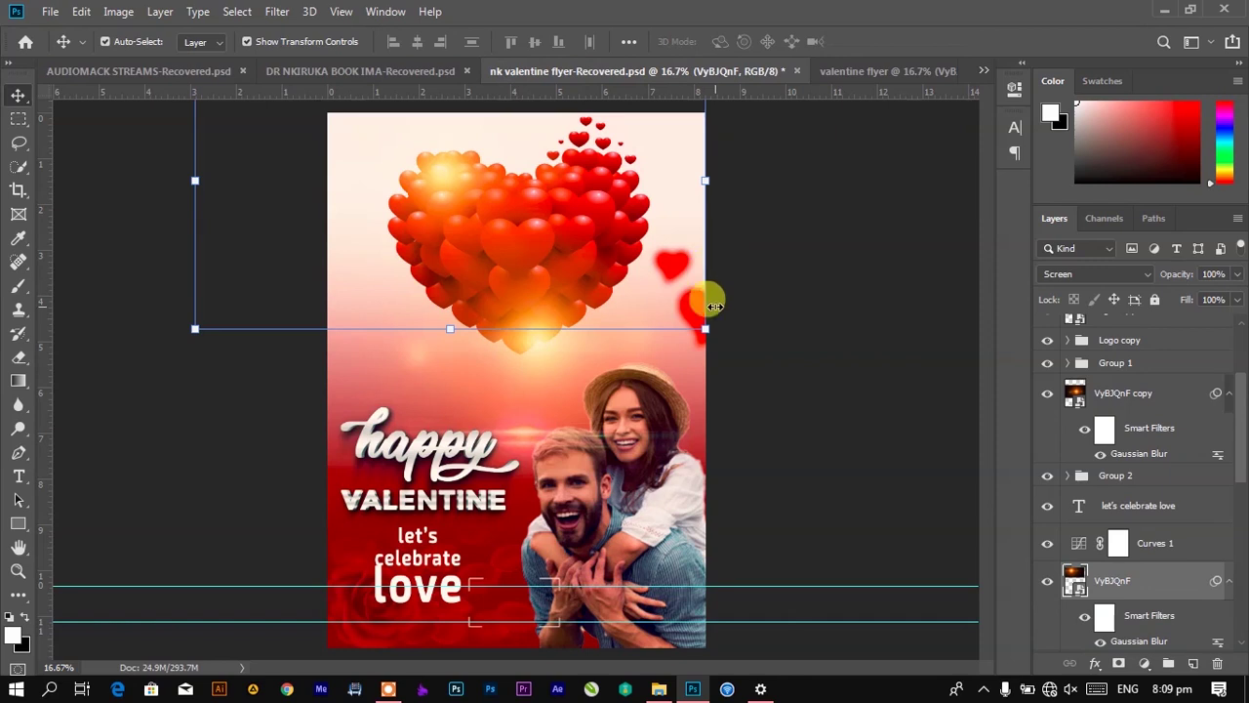
{"action": "left_click", "coordinate": [1046, 544]}
{"action": "left_click", "coordinate": [1047, 543]}
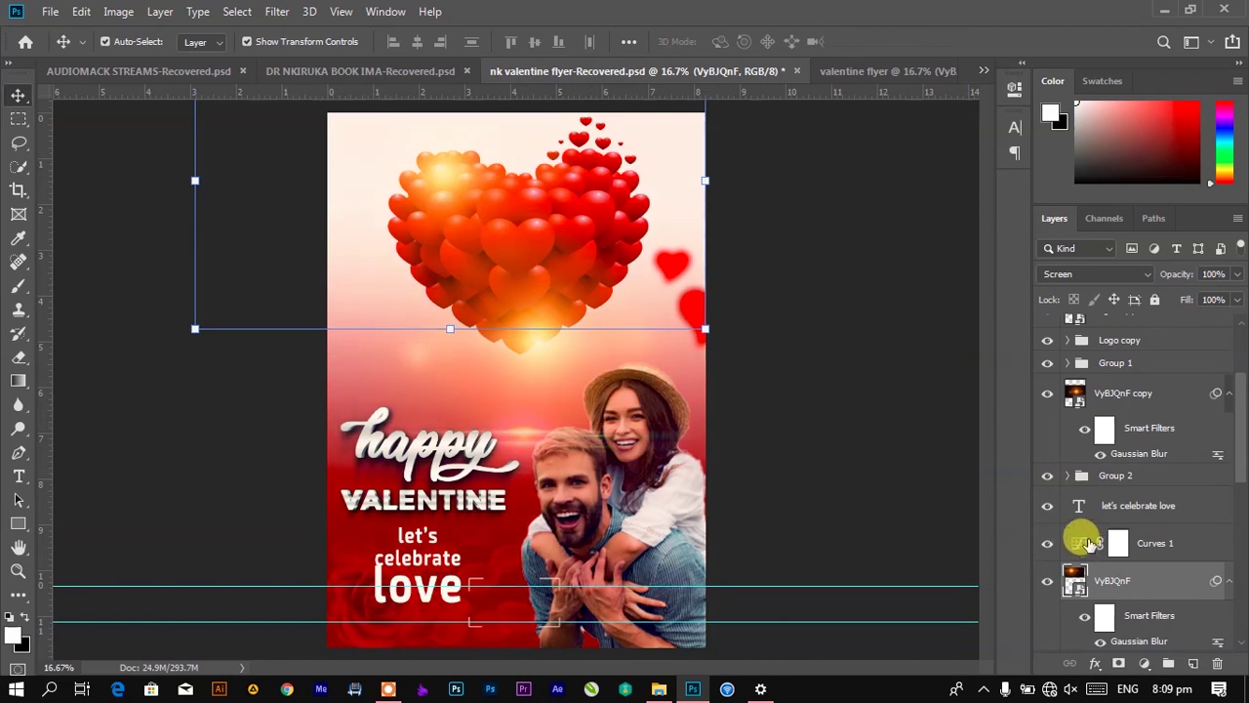
{"action": "double_click", "coordinate": [1081, 544]}
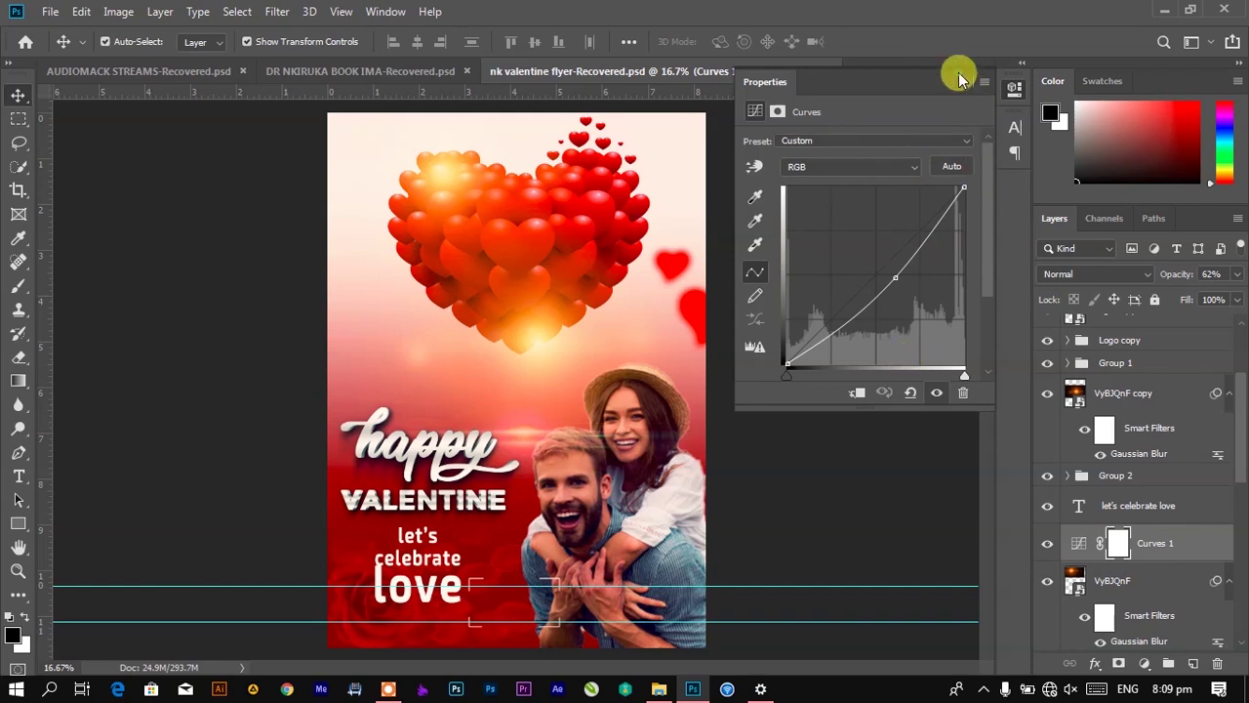
{"action": "left_click", "coordinate": [959, 86]}
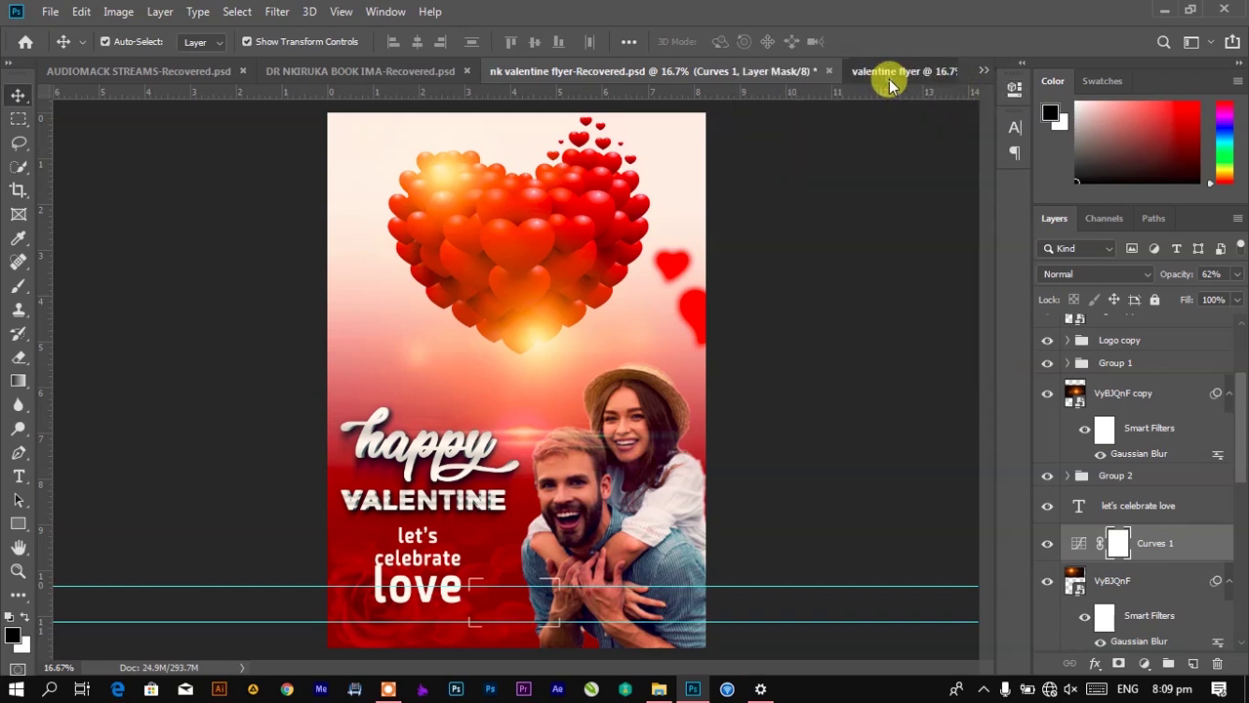
Step: Add a Curves adjustment directly above the VyBJQnF layer in the valentine flyer and pull the RGB curve's midtones down to darken the image
{"action": "left_click", "coordinate": [886, 74]}
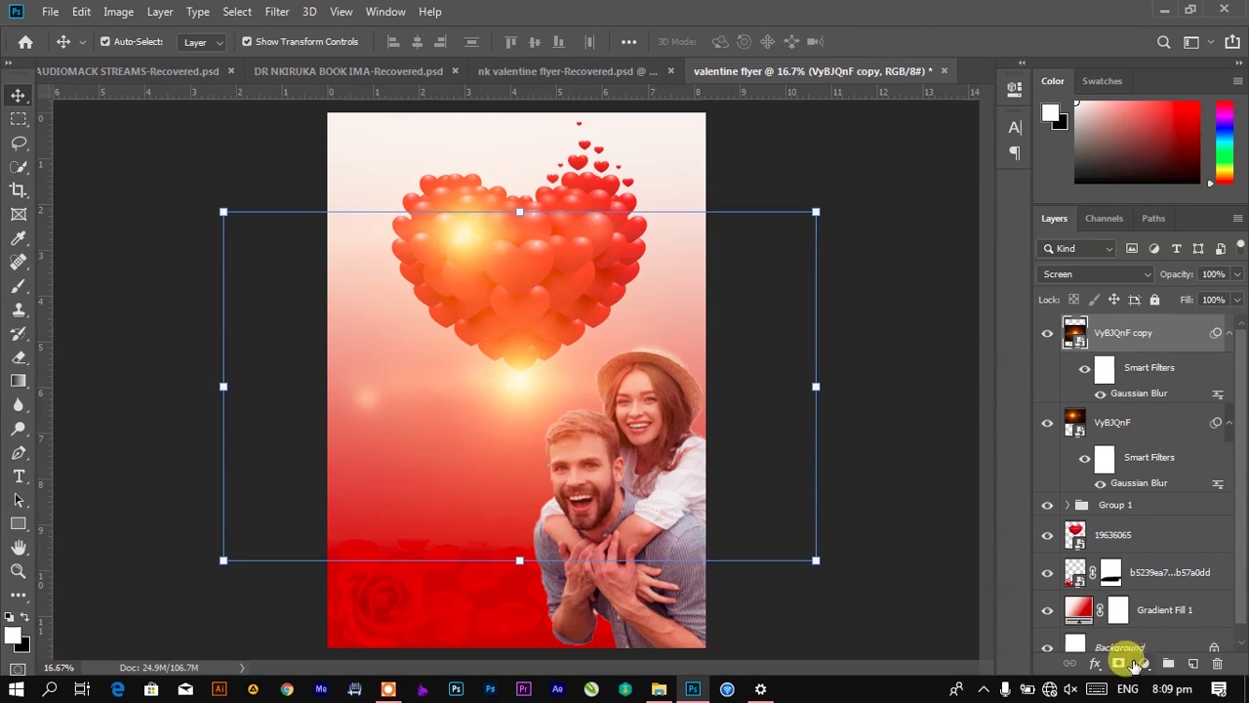
{"action": "left_click", "coordinate": [1147, 422]}
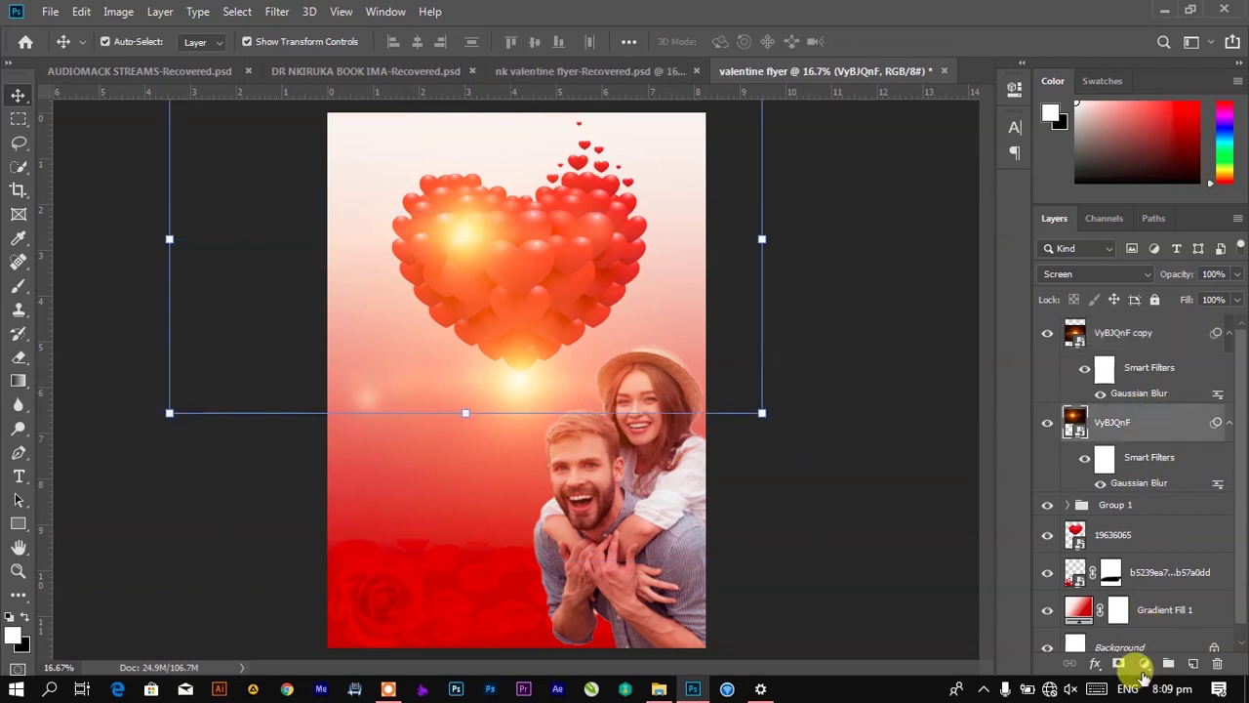
{"action": "left_click", "coordinate": [1144, 666]}
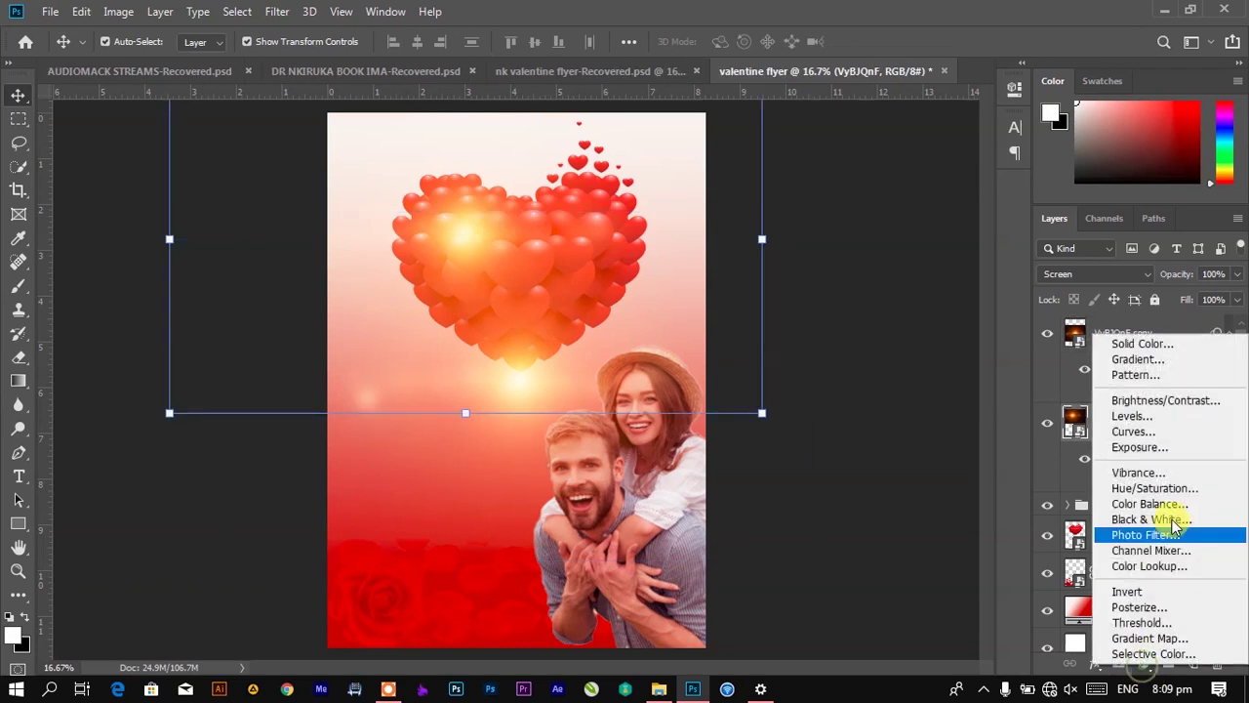
{"action": "left_click", "coordinate": [1166, 430]}
{"action": "left_click_drag", "start_coordinate": [871, 275], "coordinate": [883, 285]}
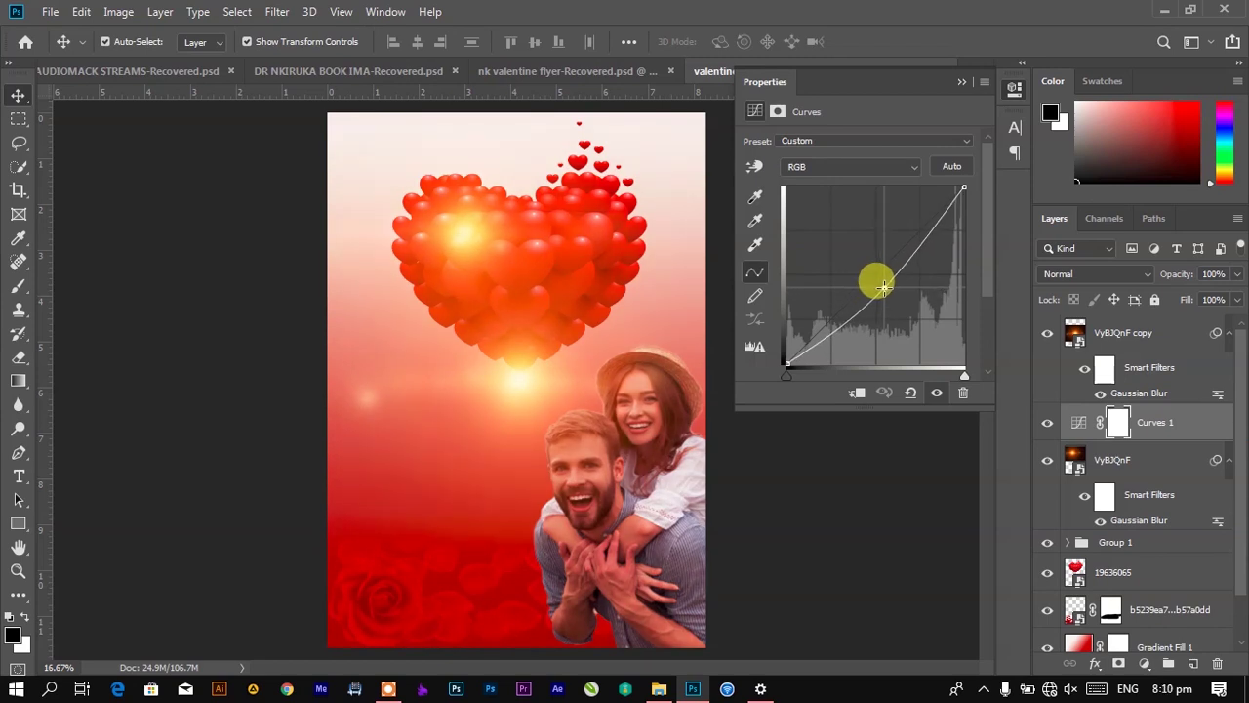
{"action": "left_click_drag", "start_coordinate": [883, 285], "coordinate": [891, 283]}
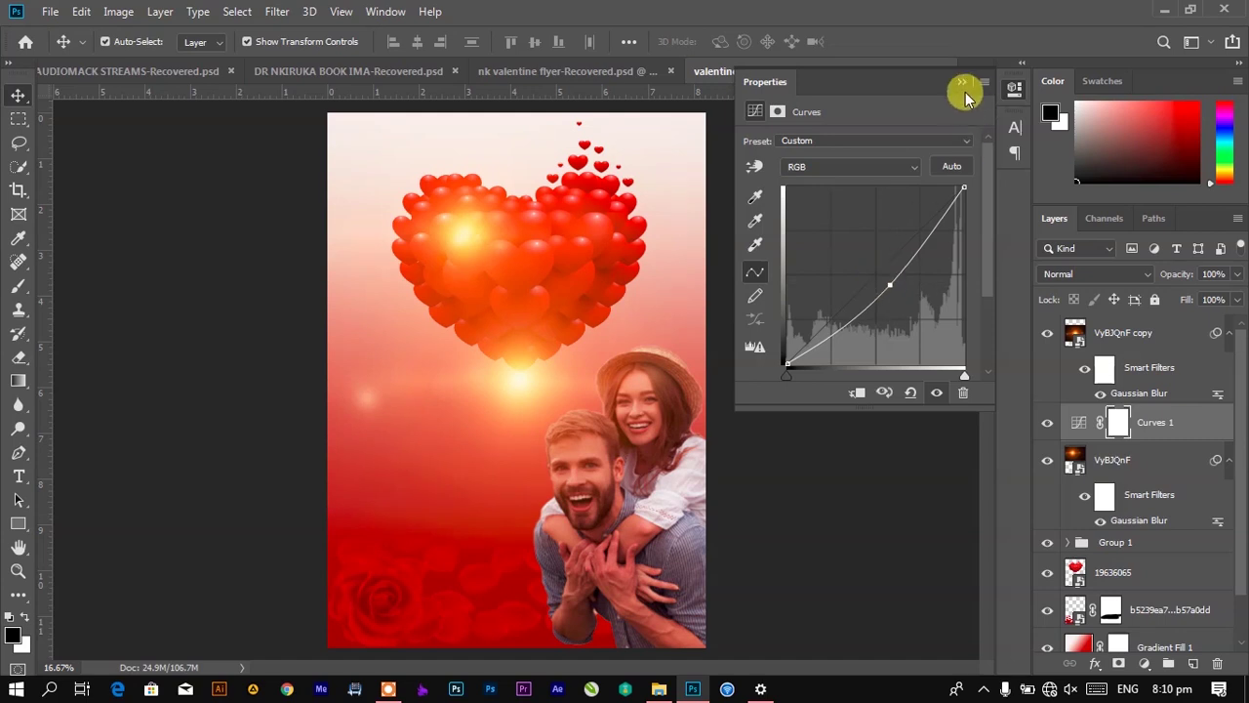
{"action": "left_click", "coordinate": [962, 84]}
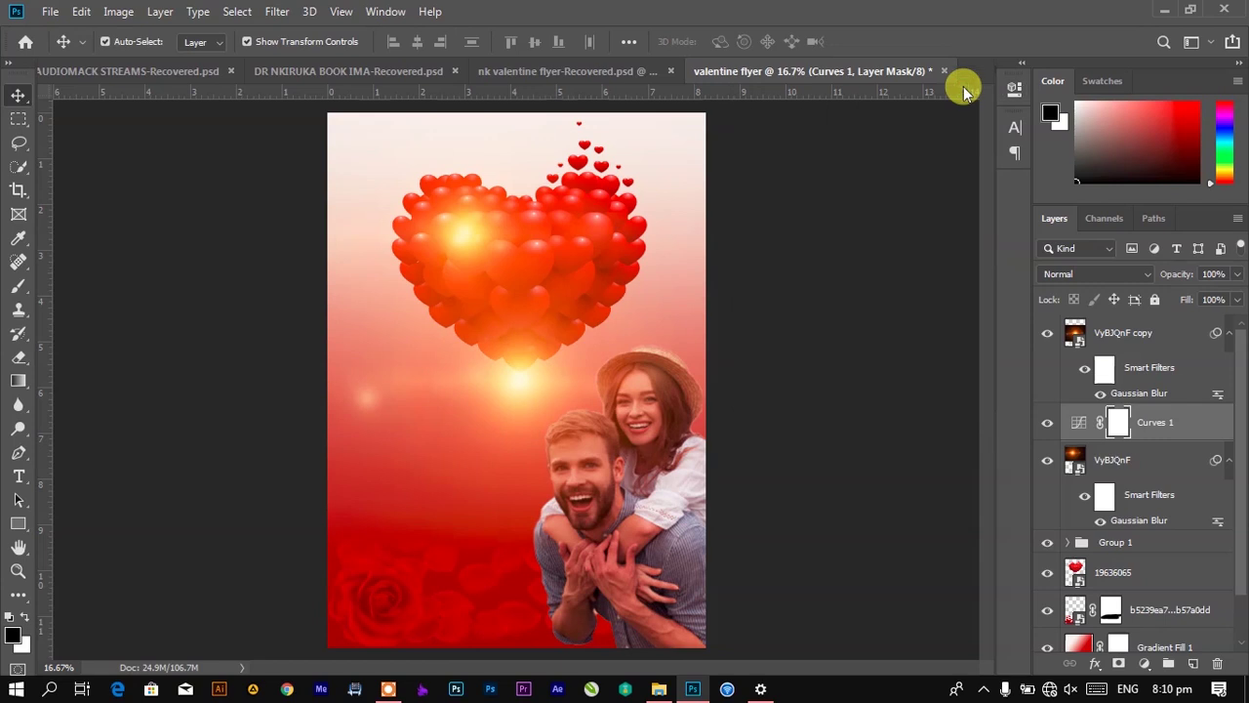
Step: Compare with the reference flyer, then duplicate the VyBJQnF copy layer and move the duplicate's glow down beside the man's face
{"action": "left_click", "coordinate": [503, 71]}
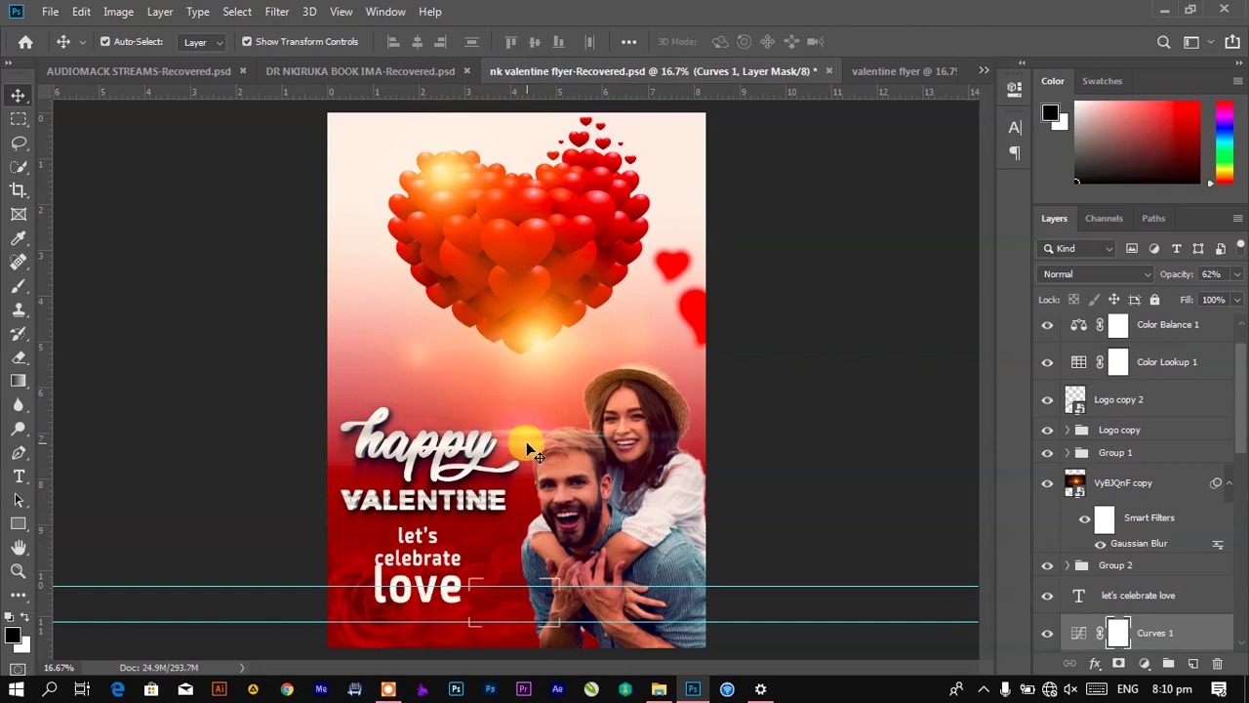
{"action": "left_click", "coordinate": [920, 73]}
{"action": "scroll", "coordinate": [1191, 529], "scroll_direction": "up", "scroll_amount": 1}
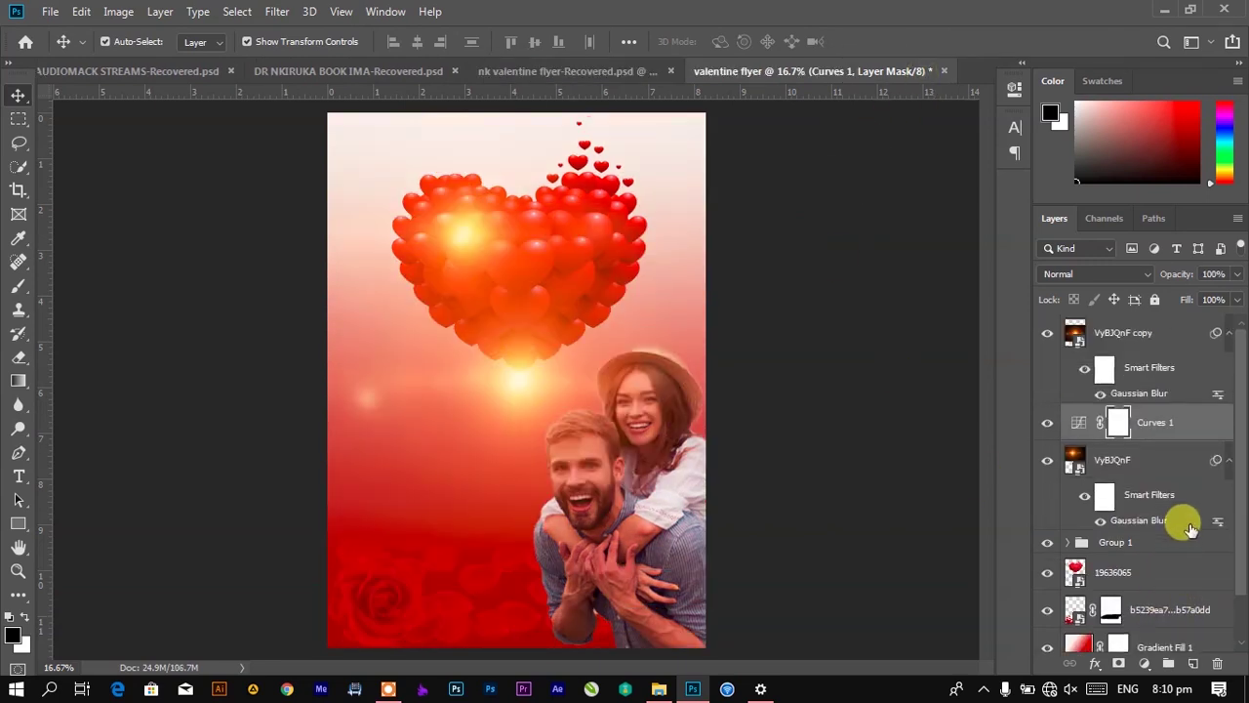
{"action": "left_click", "coordinate": [1113, 332]}
{"action": "key", "text": "ctrl+j"}
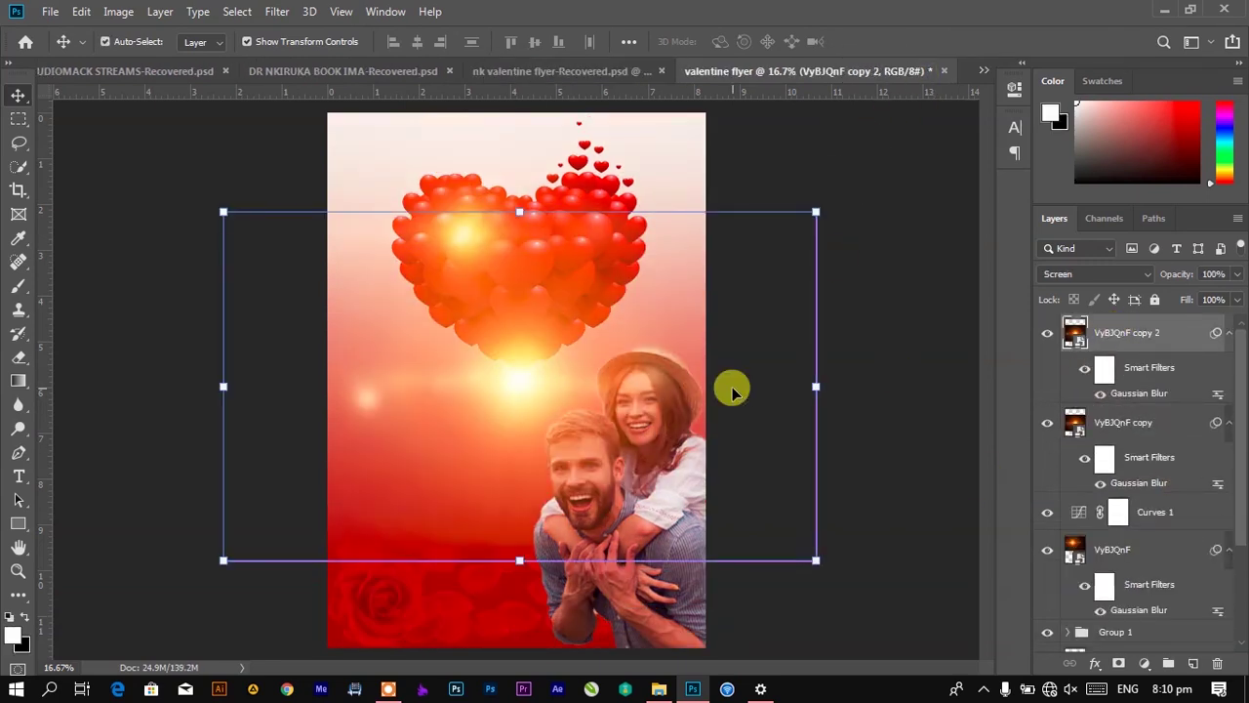
{"action": "left_click_drag", "start_coordinate": [567, 380], "coordinate": [511, 474]}
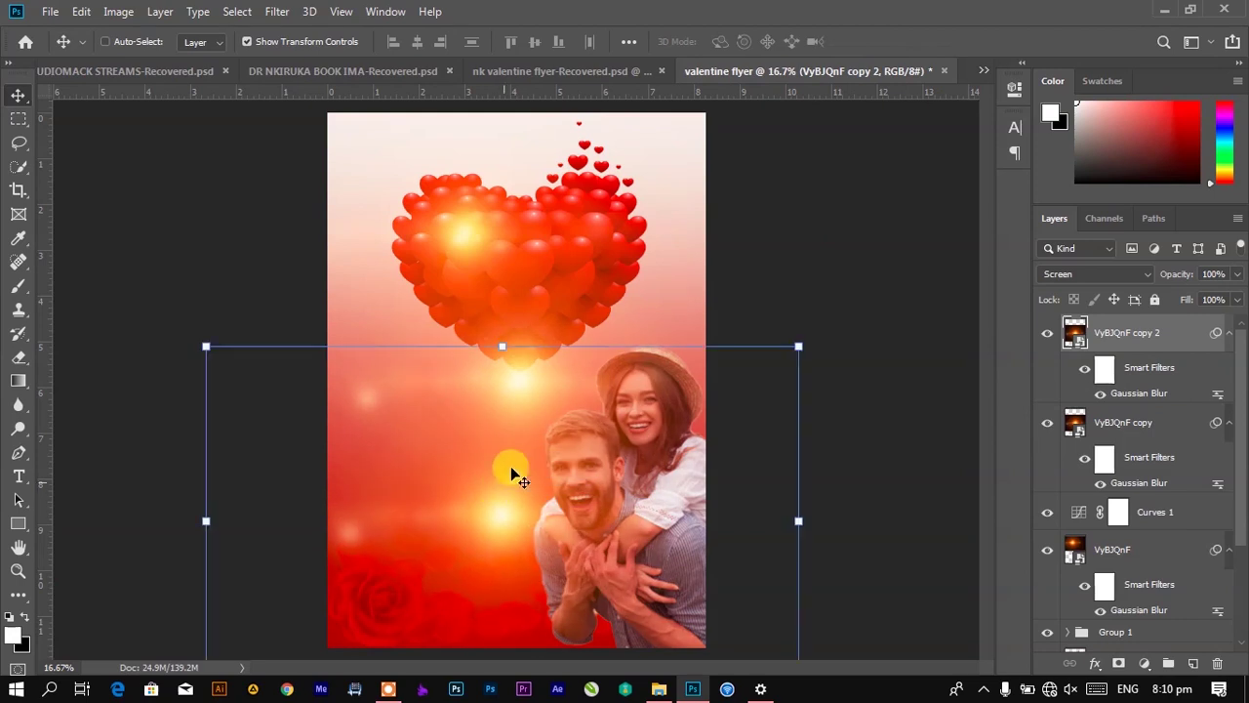
Step: Squash the VyBJQnF copy 2 light into a thin streak of about 19% width and 8% height, placed above the roses beside the couple
{"action": "left_click_drag", "start_coordinate": [499, 343], "coordinate": [469, 511]}
{"action": "left_click_drag", "start_coordinate": [498, 605], "coordinate": [485, 513]}
{"action": "left_click_drag", "start_coordinate": [470, 577], "coordinate": [470, 470]}
{"action": "left_click_drag", "start_coordinate": [524, 438], "coordinate": [530, 504]}
{"action": "left_click_drag", "start_coordinate": [639, 505], "coordinate": [724, 507]}
{"action": "left_click_drag", "start_coordinate": [330, 502], "coordinate": [245, 507]}
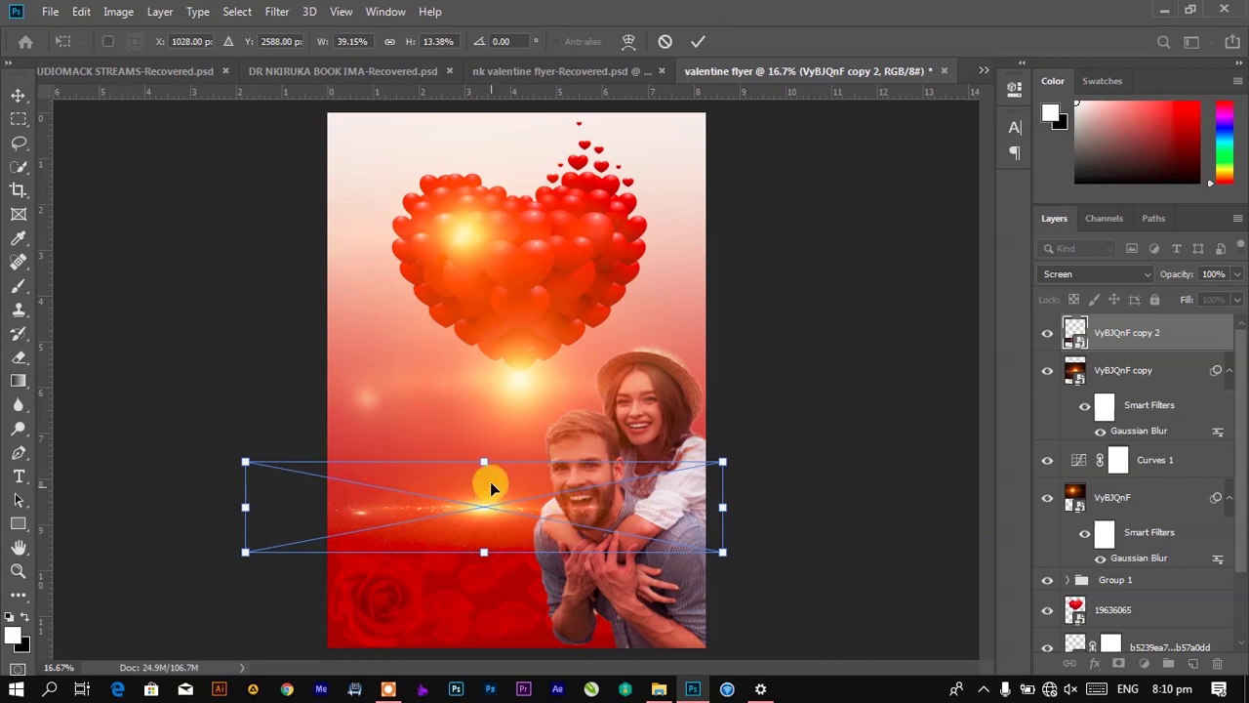
{"action": "left_click_drag", "start_coordinate": [720, 498], "coordinate": [602, 501]}
{"action": "left_click_drag", "start_coordinate": [423, 463], "coordinate": [419, 498]}
{"action": "left_click_drag", "start_coordinate": [556, 526], "coordinate": [576, 527]}
{"action": "left_click_drag", "start_coordinate": [445, 533], "coordinate": [480, 517]}
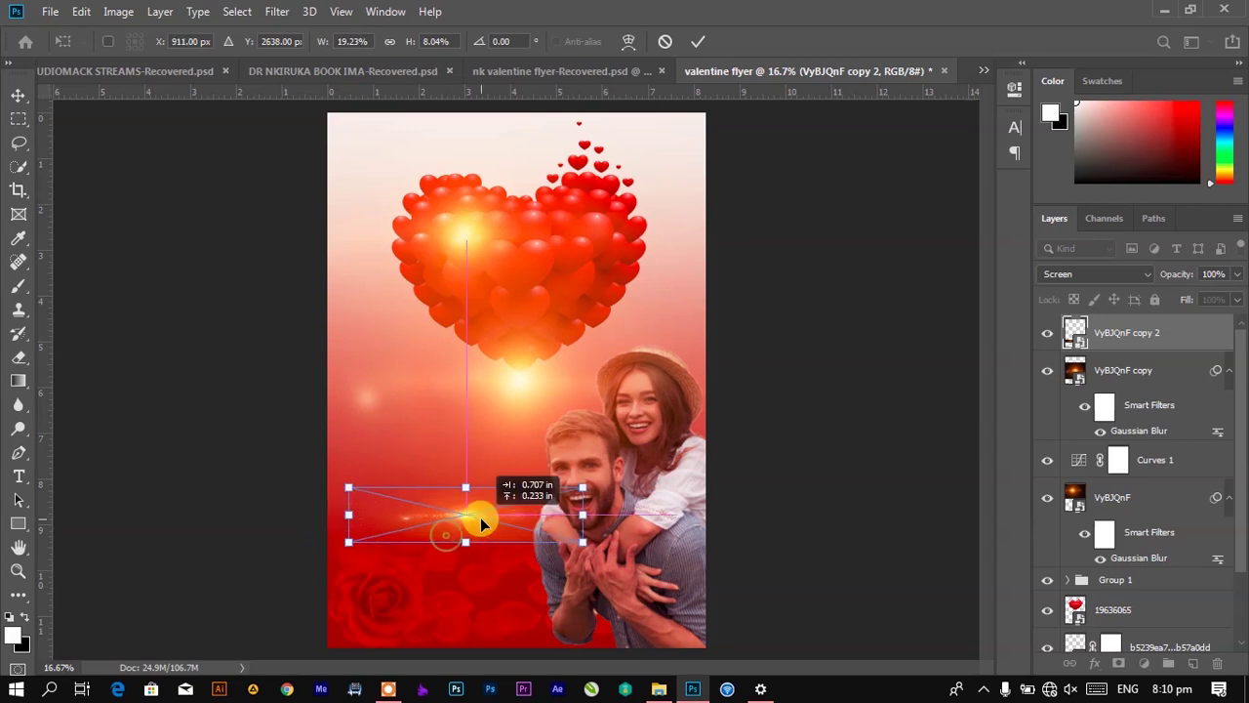
{"action": "left_click", "coordinate": [707, 44]}
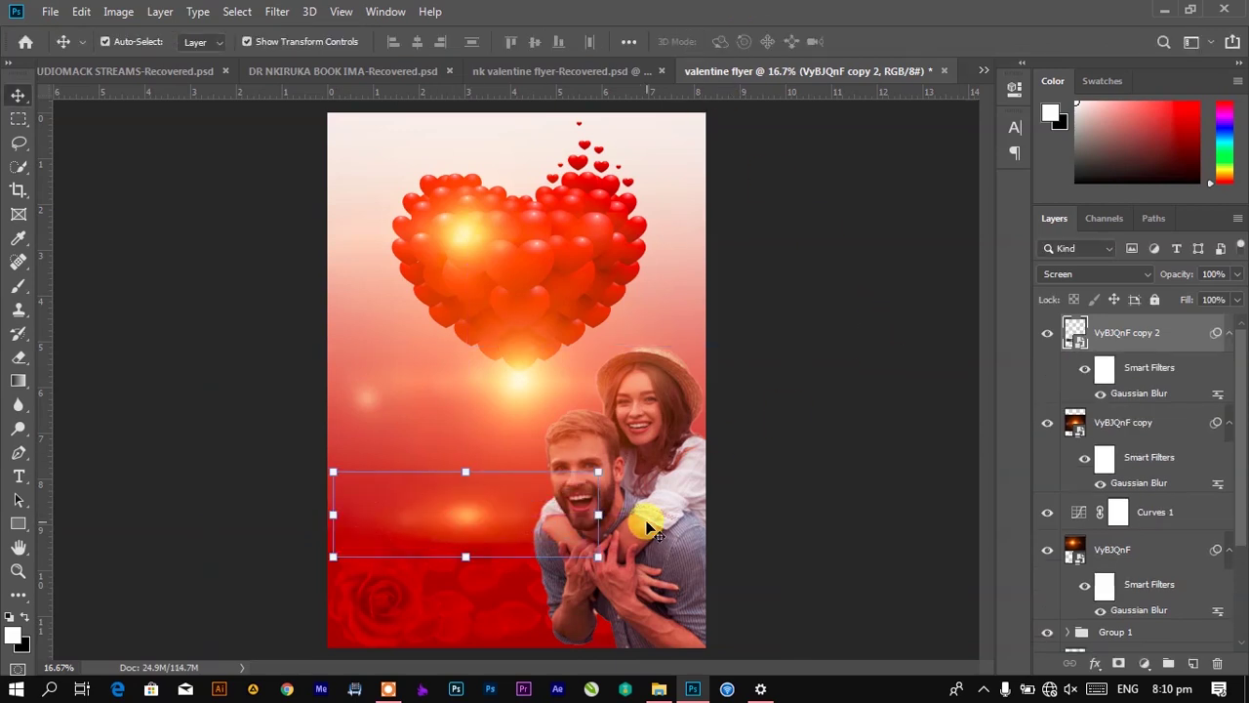
Step: After checking the reference flyer, add a topmost Color Balance adjustment with midtones Cyan/Red +25, Magenta/Green -3 and Yellow/Blue +10
{"action": "left_click", "coordinate": [540, 76]}
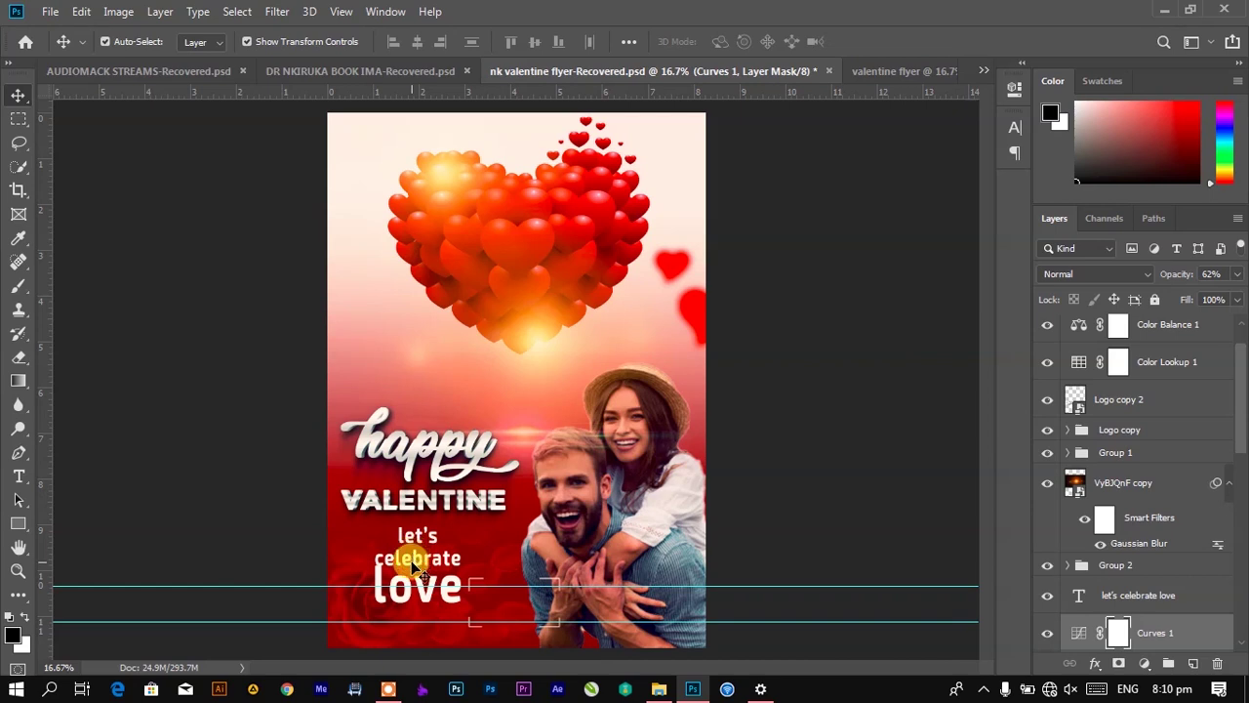
{"action": "left_click", "coordinate": [877, 70]}
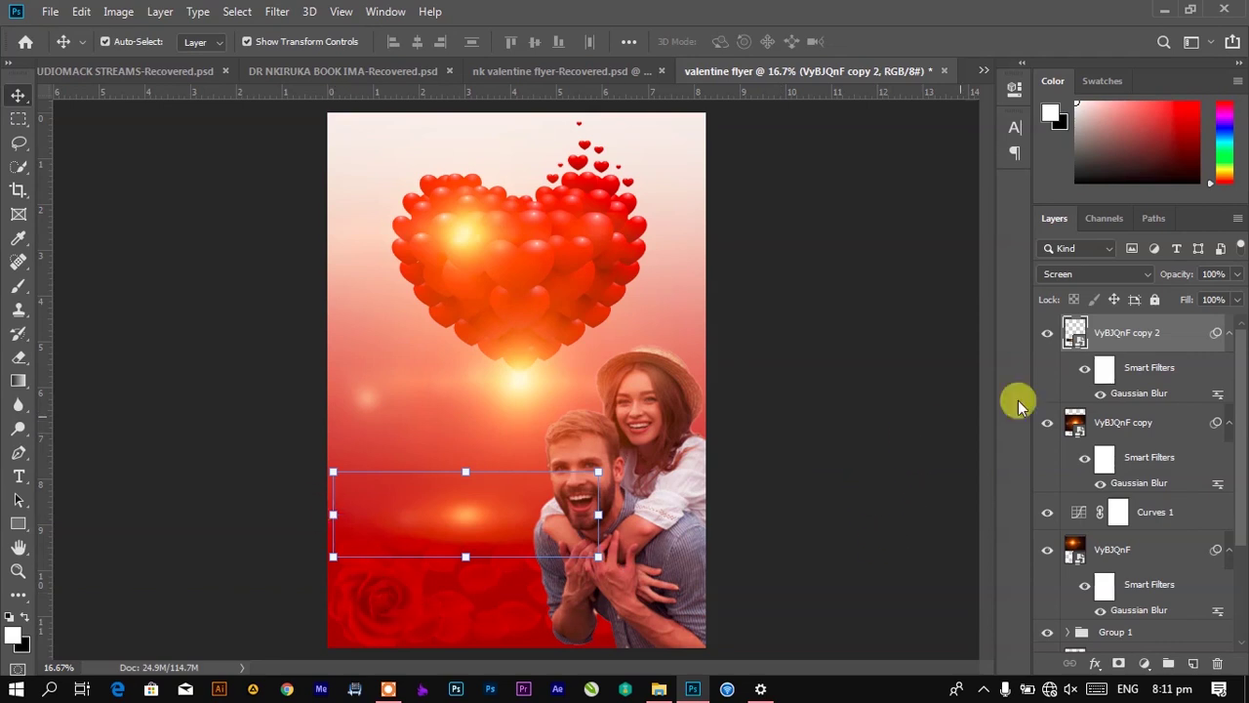
{"action": "left_click", "coordinate": [1150, 667]}
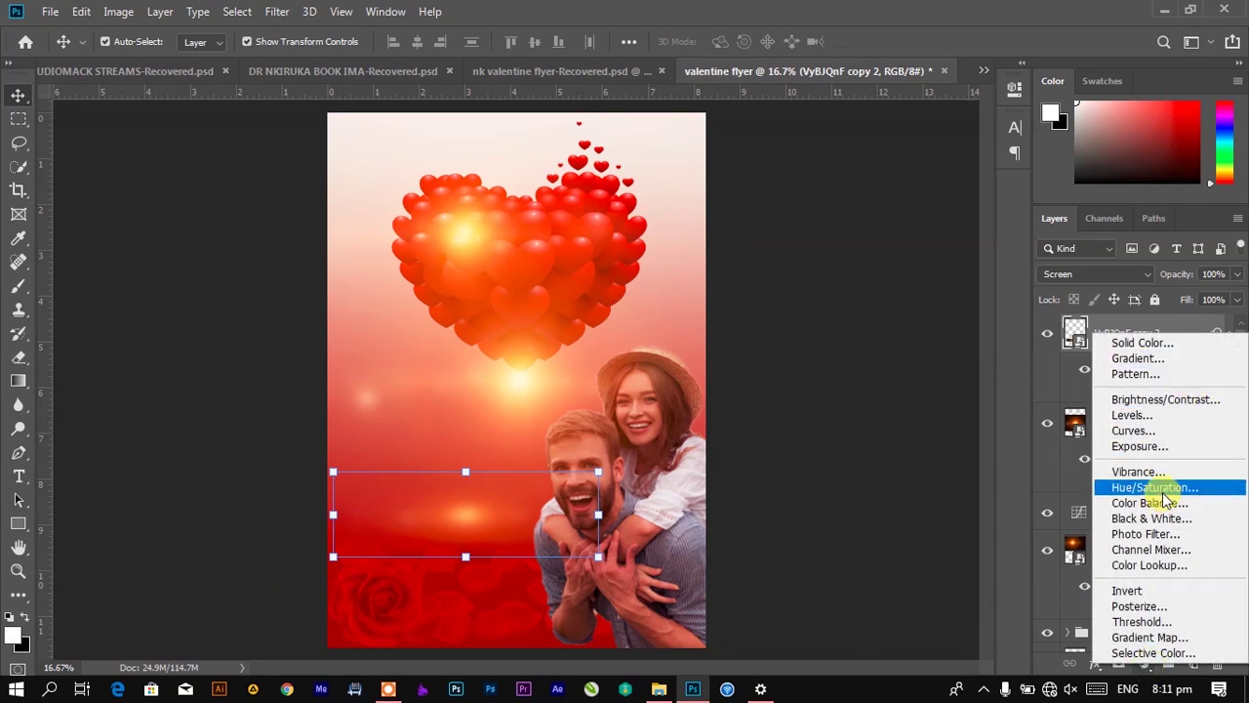
{"action": "left_click", "coordinate": [1166, 502]}
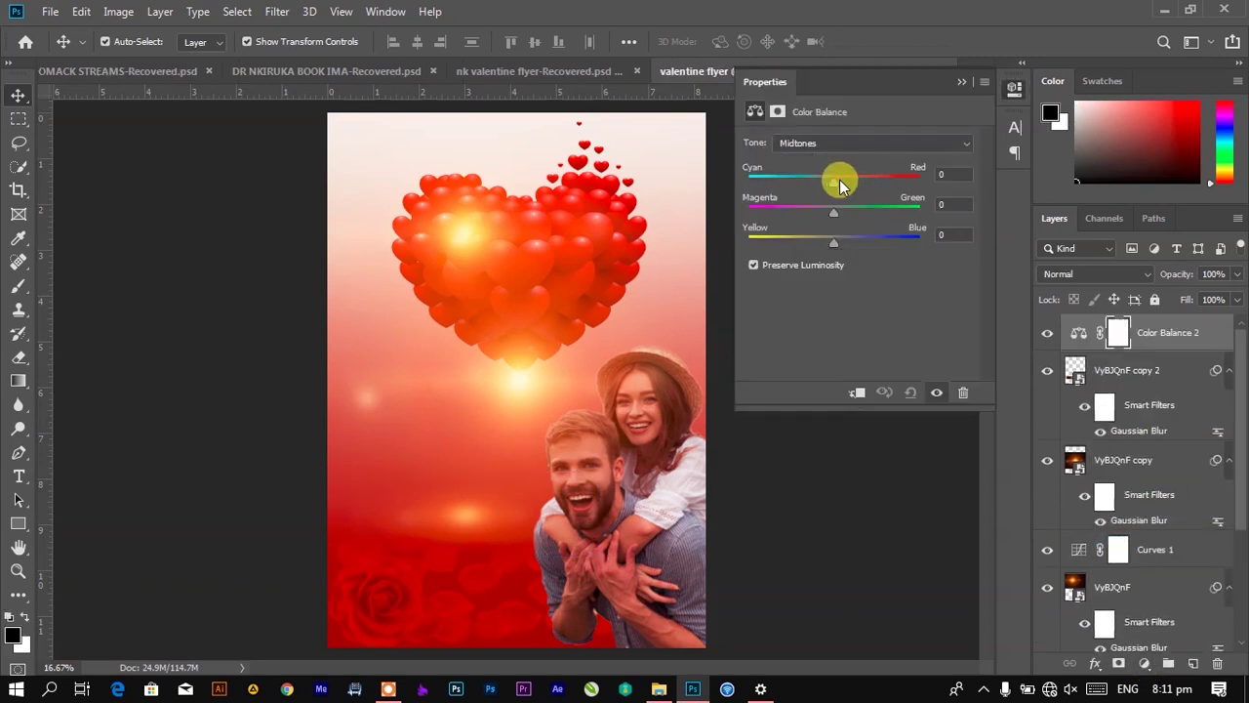
{"action": "left_click_drag", "start_coordinate": [838, 185], "coordinate": [855, 181]}
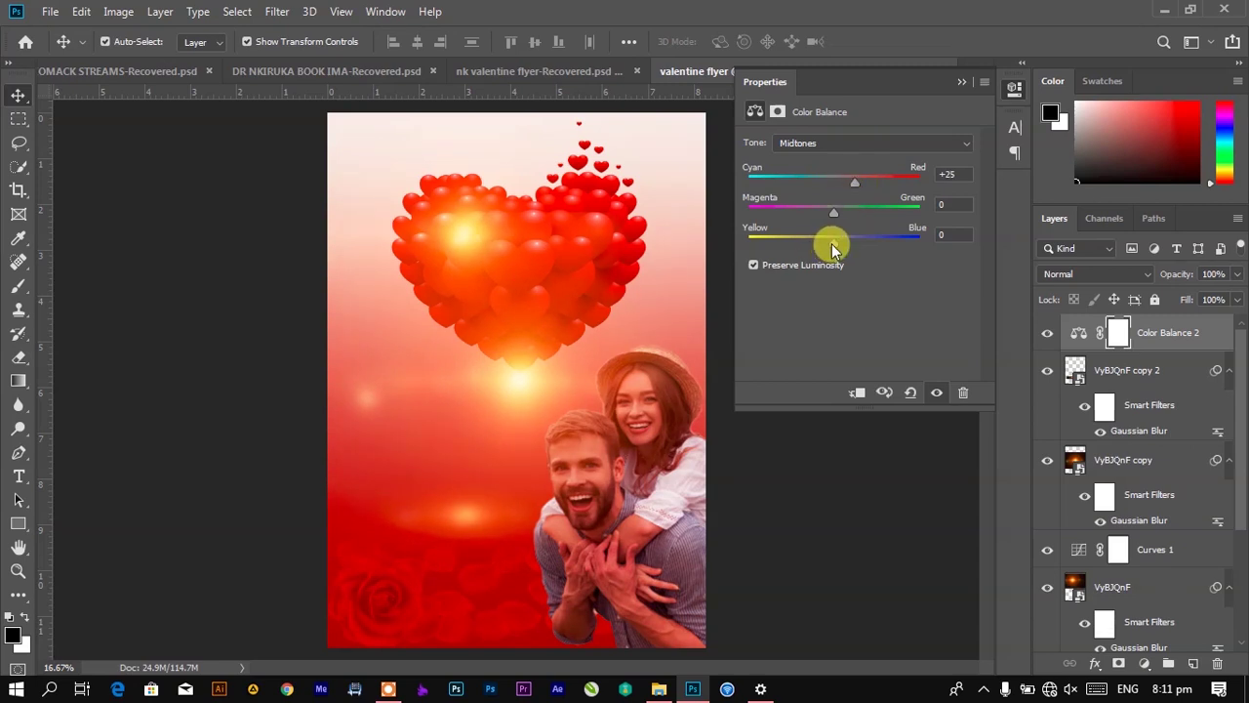
{"action": "left_click_drag", "start_coordinate": [833, 248], "coordinate": [820, 248]}
{"action": "left_click_drag", "start_coordinate": [836, 244], "coordinate": [832, 218]}
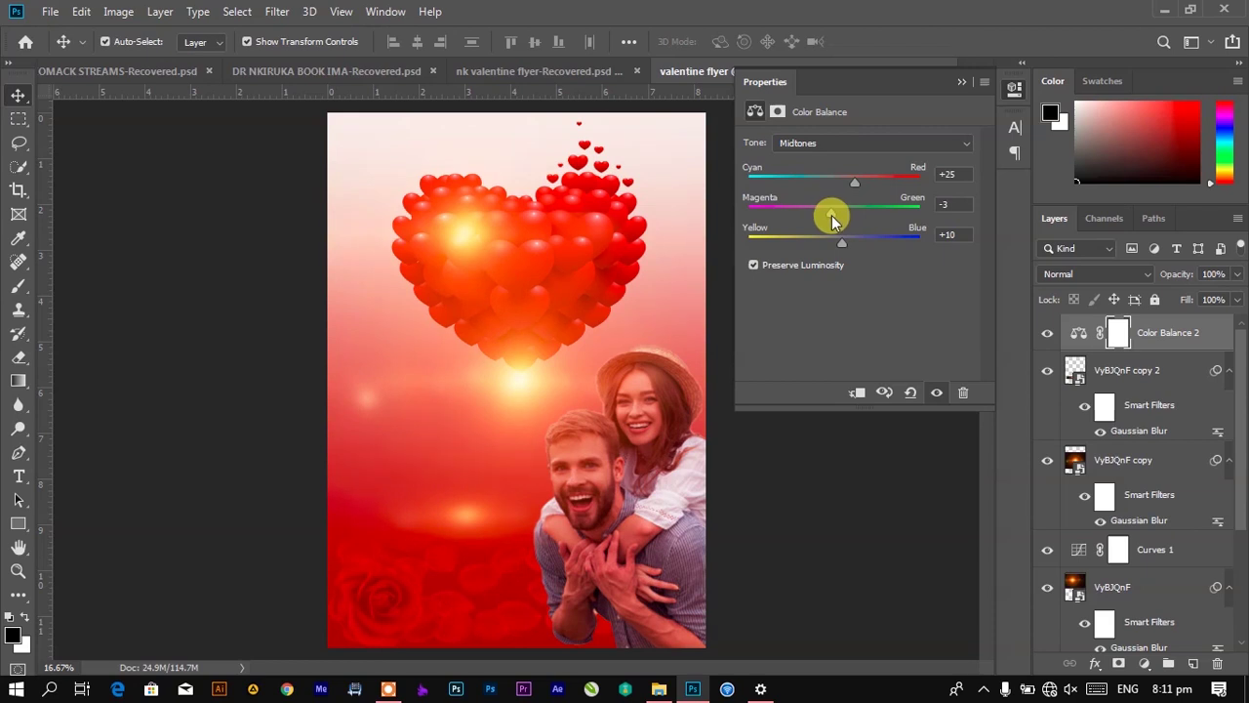
{"action": "left_click", "coordinate": [961, 82]}
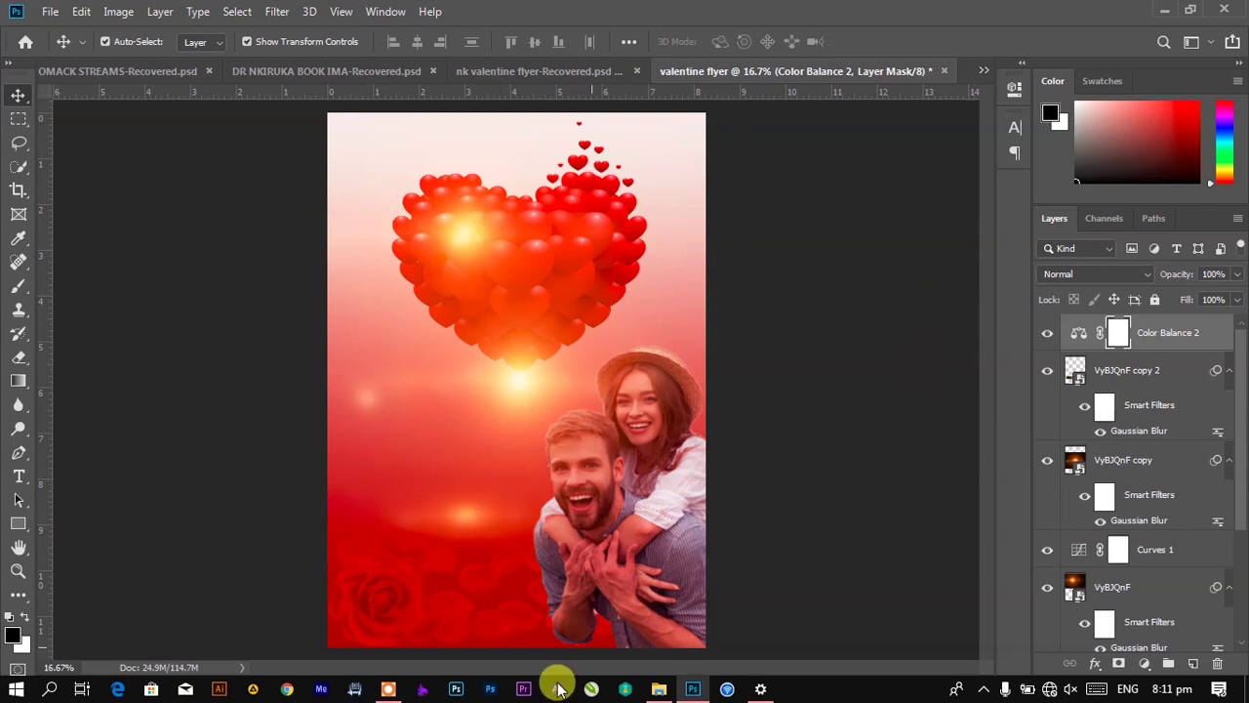
Step: Copy the Logo copy 2 layer, Logo copy group and let's celebrate love text from the nk valentine flyer into the valentine flyer document
{"action": "left_click", "coordinate": [546, 70]}
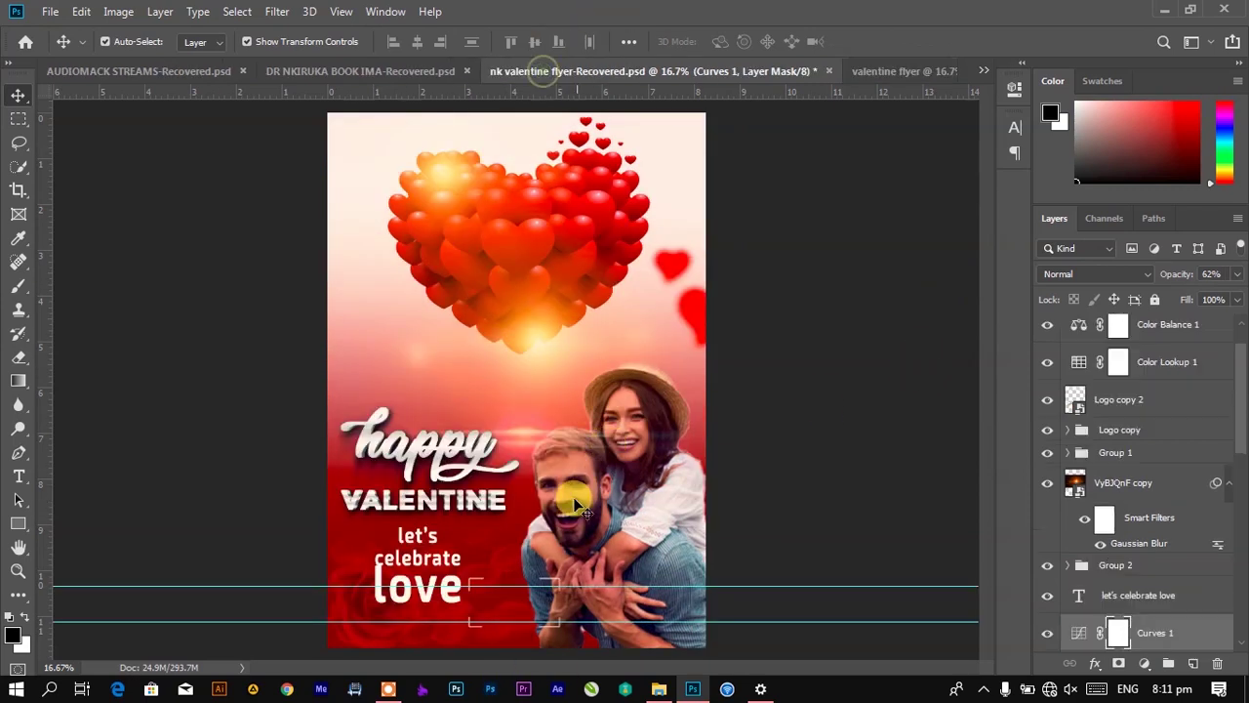
{"action": "left_click", "coordinate": [451, 466]}
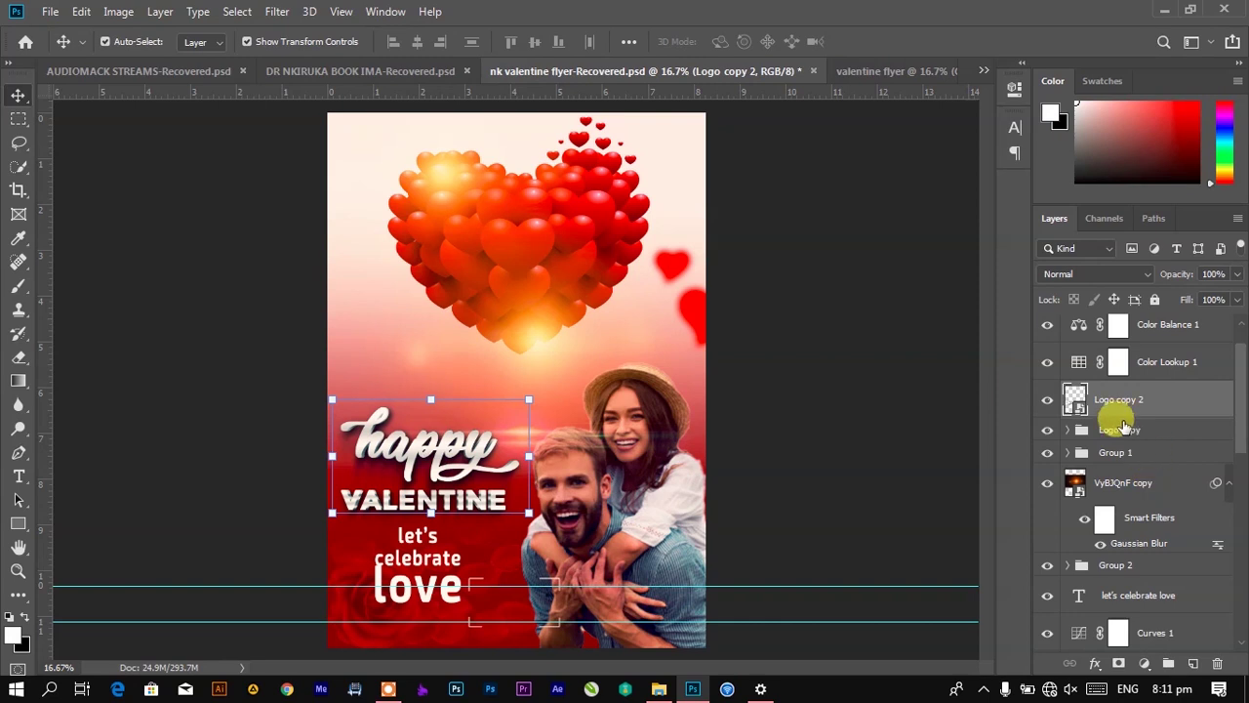
{"action": "left_click", "coordinate": [1118, 430], "text": "ctrl"}
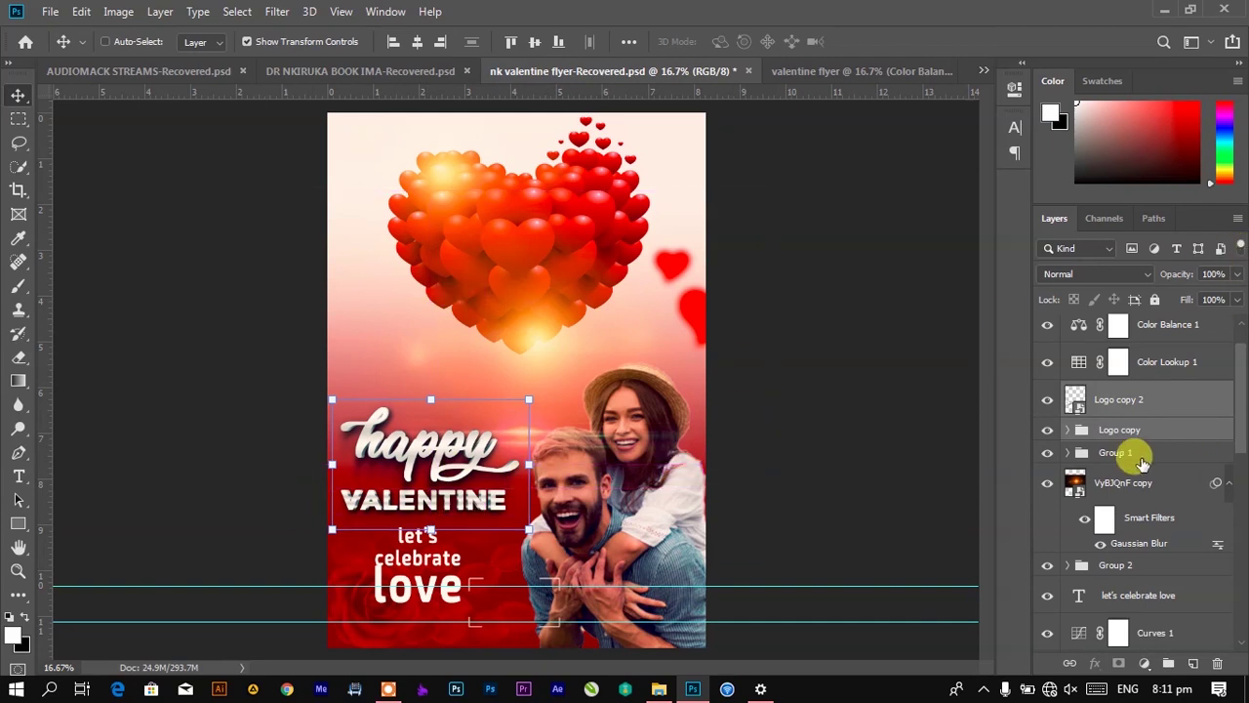
{"action": "scroll", "coordinate": [1137, 454], "scroll_direction": "up", "scroll_amount": 1}
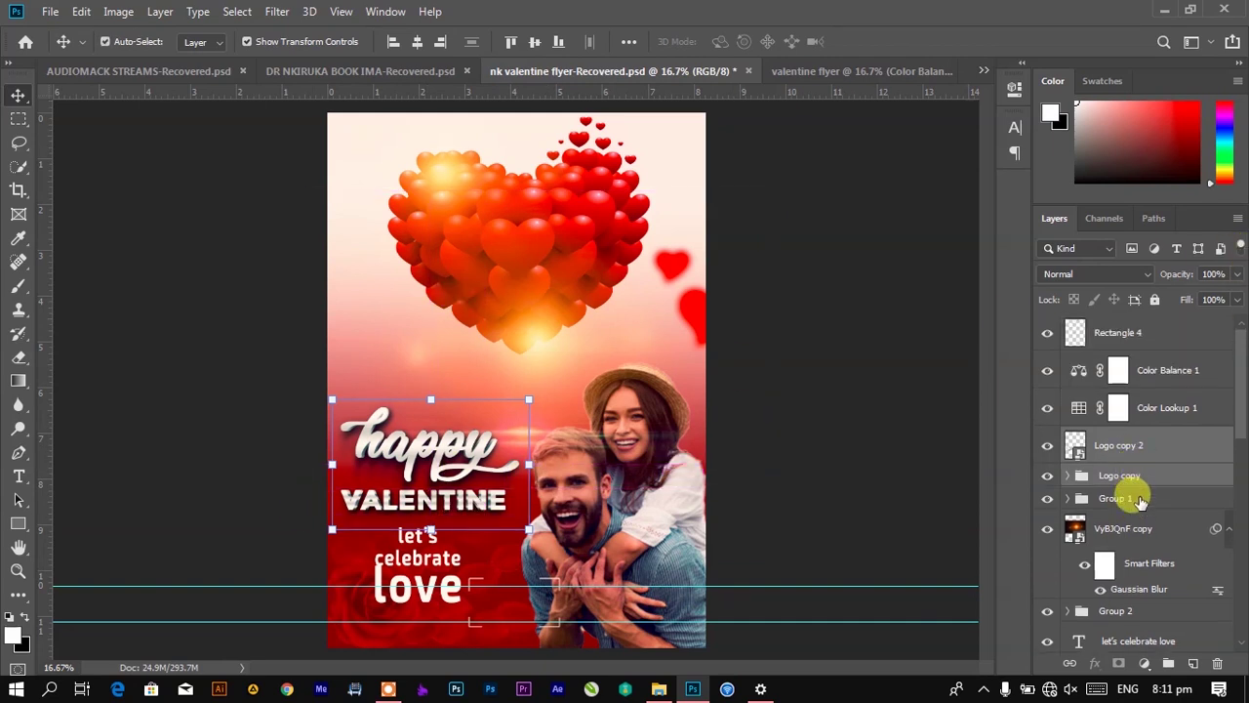
{"action": "left_click", "coordinate": [1140, 499], "text": "shift"}
{"action": "scroll", "coordinate": [1140, 498], "scroll_direction": "down", "scroll_amount": 8}
{"action": "scroll", "coordinate": [1139, 503], "scroll_direction": "up", "scroll_amount": 8}
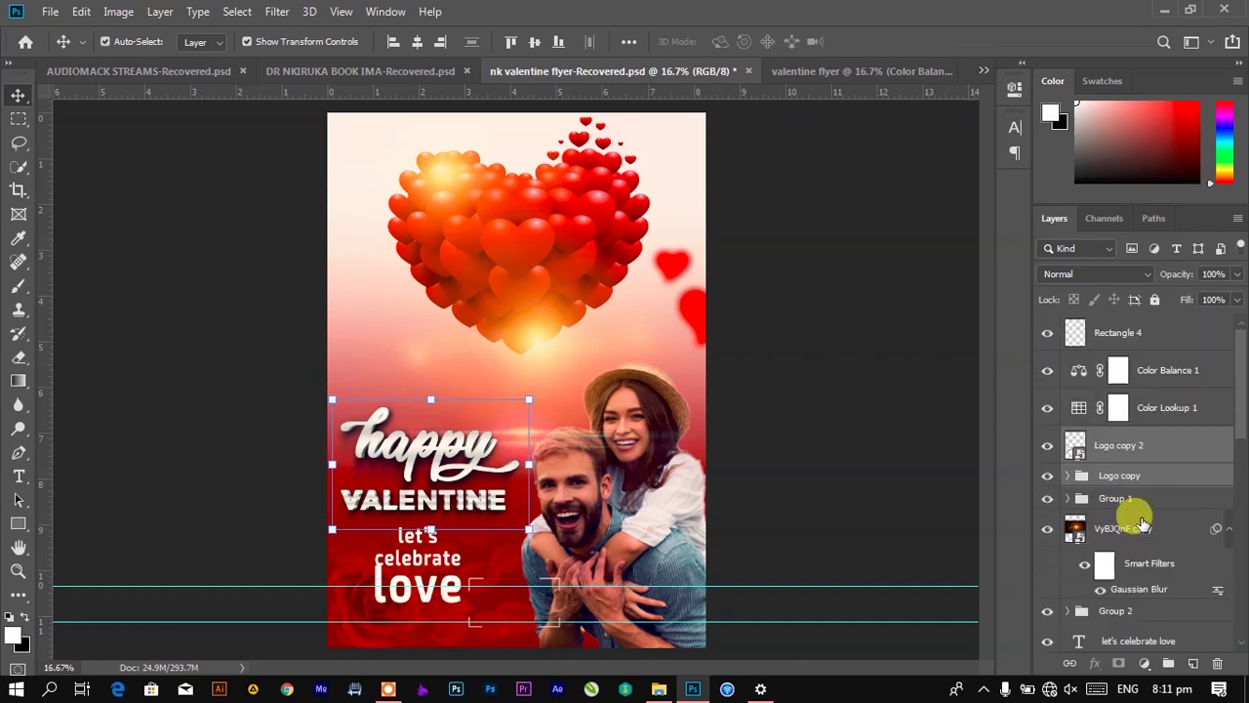
{"action": "scroll", "coordinate": [1142, 515], "scroll_direction": "down", "scroll_amount": 1}
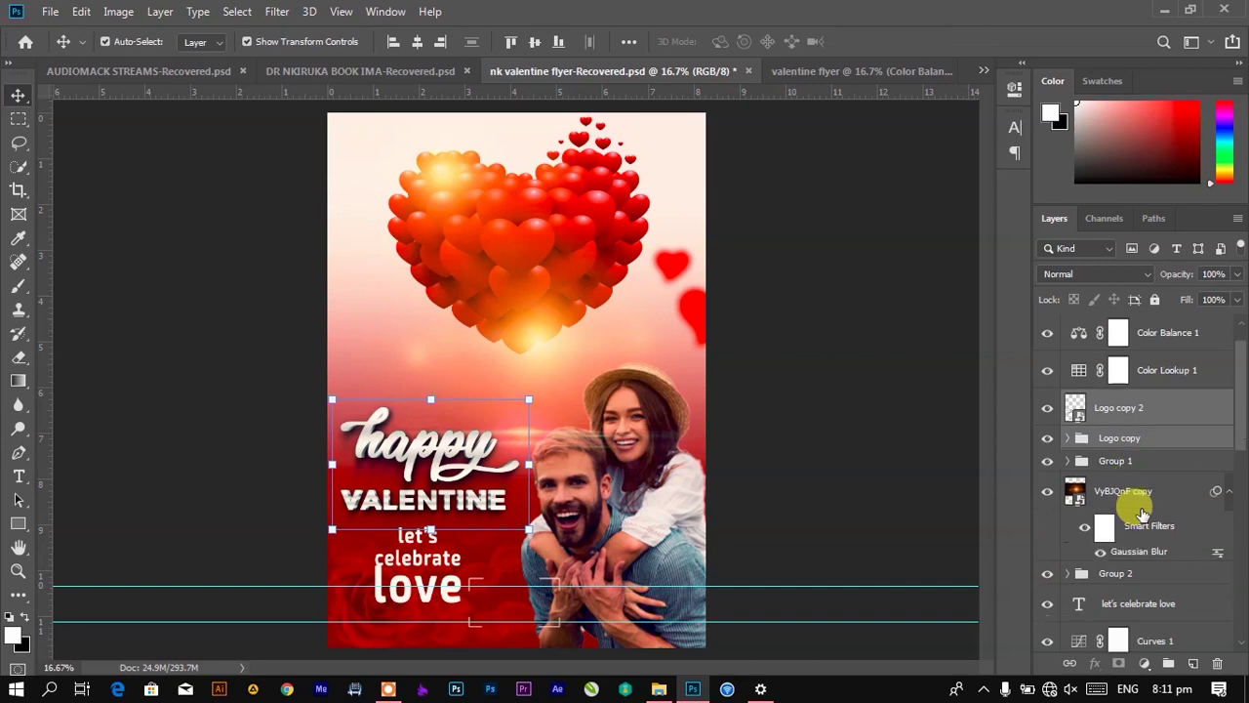
{"action": "left_click", "coordinate": [1126, 576], "text": "ctrl"}
{"action": "left_click", "coordinate": [1126, 576], "text": "ctrl"}
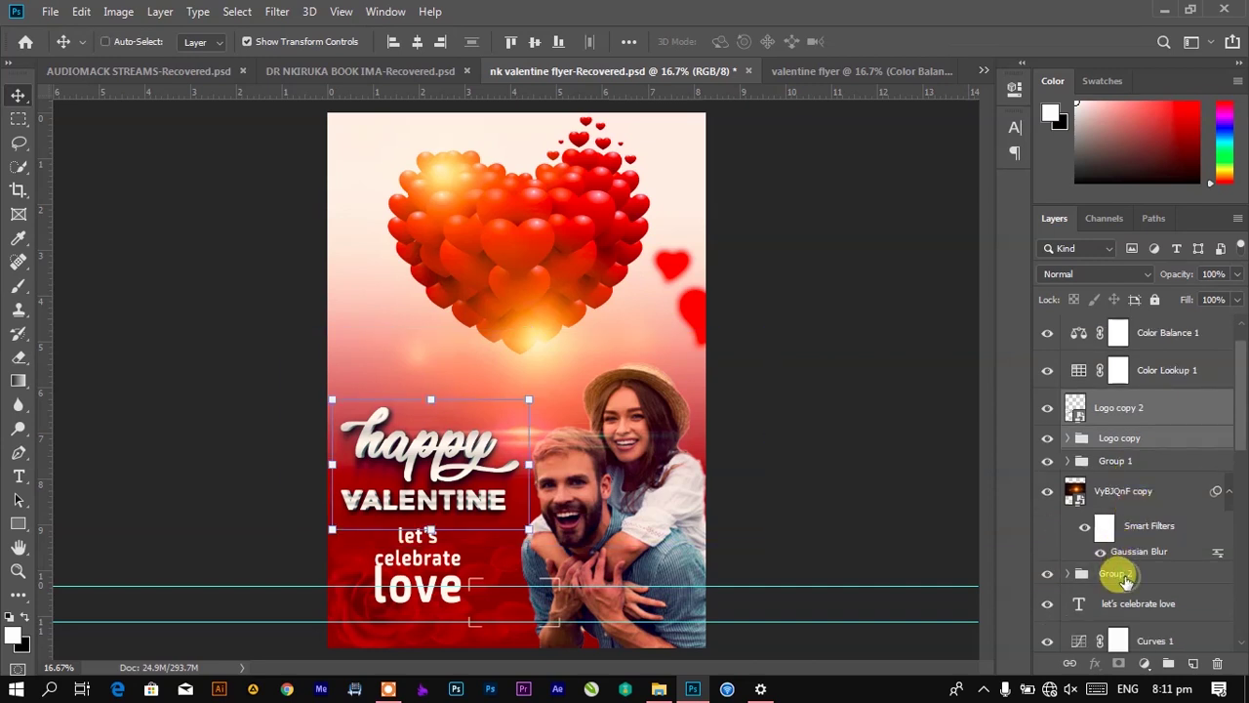
{"action": "scroll", "coordinate": [1115, 566], "scroll_direction": "down", "scroll_amount": 3}
{"action": "left_click", "coordinate": [1142, 491], "text": "ctrl"}
{"action": "left_click_drag", "start_coordinate": [436, 484], "coordinate": [427, 571]}
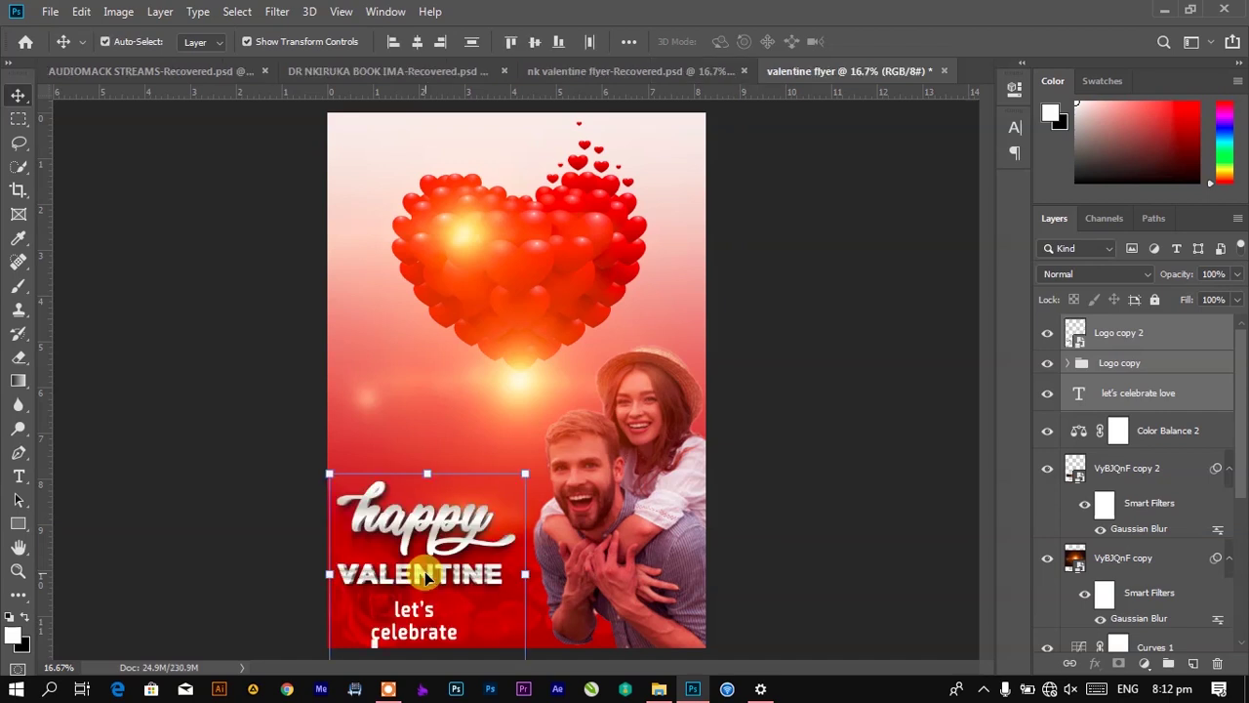
Step: Move the happy valentine lettering and its tagline up beside the couple and scale them together to about 120%
{"action": "left_click_drag", "start_coordinate": [427, 576], "coordinate": [433, 505]}
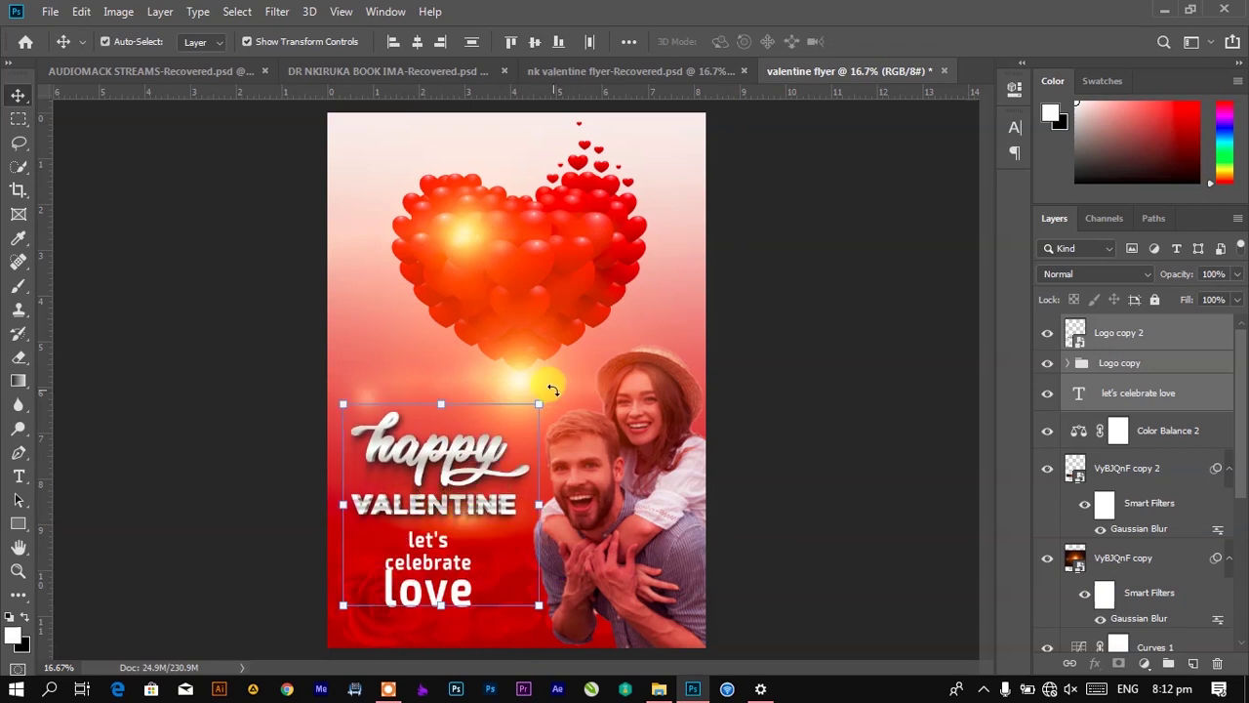
{"action": "left_click_drag", "start_coordinate": [539, 398], "coordinate": [549, 372]}
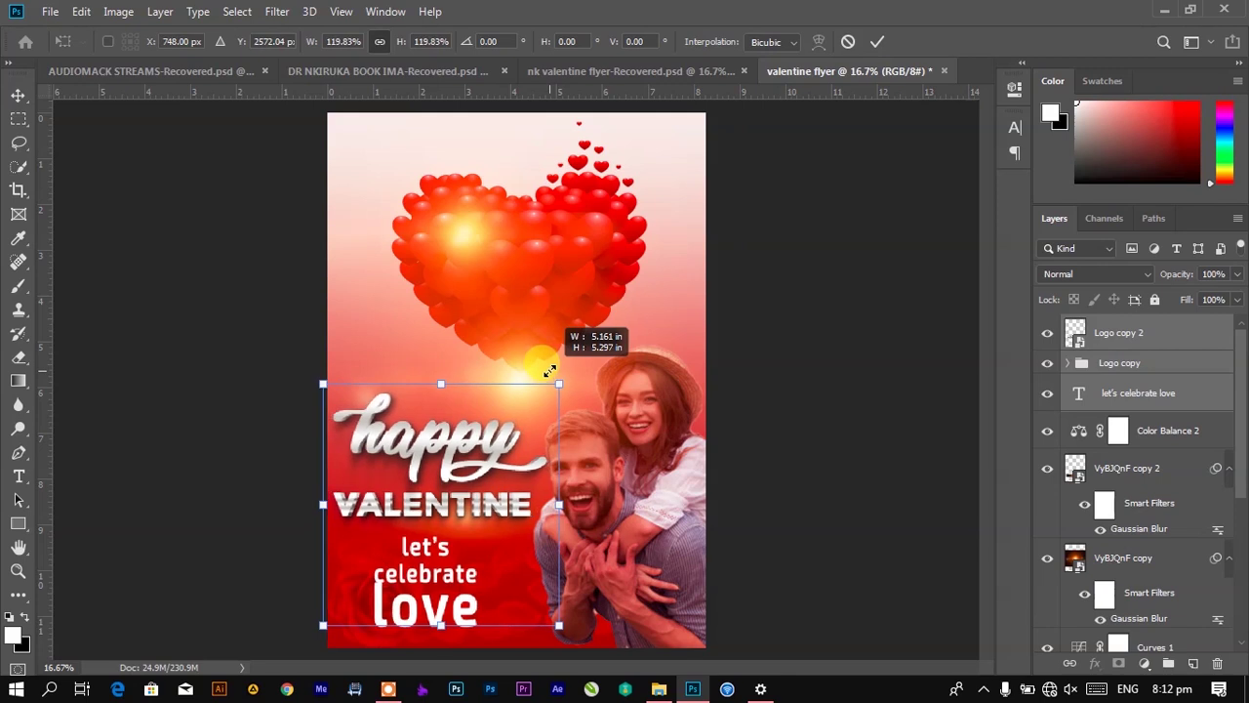
{"action": "left_click", "coordinate": [877, 41]}
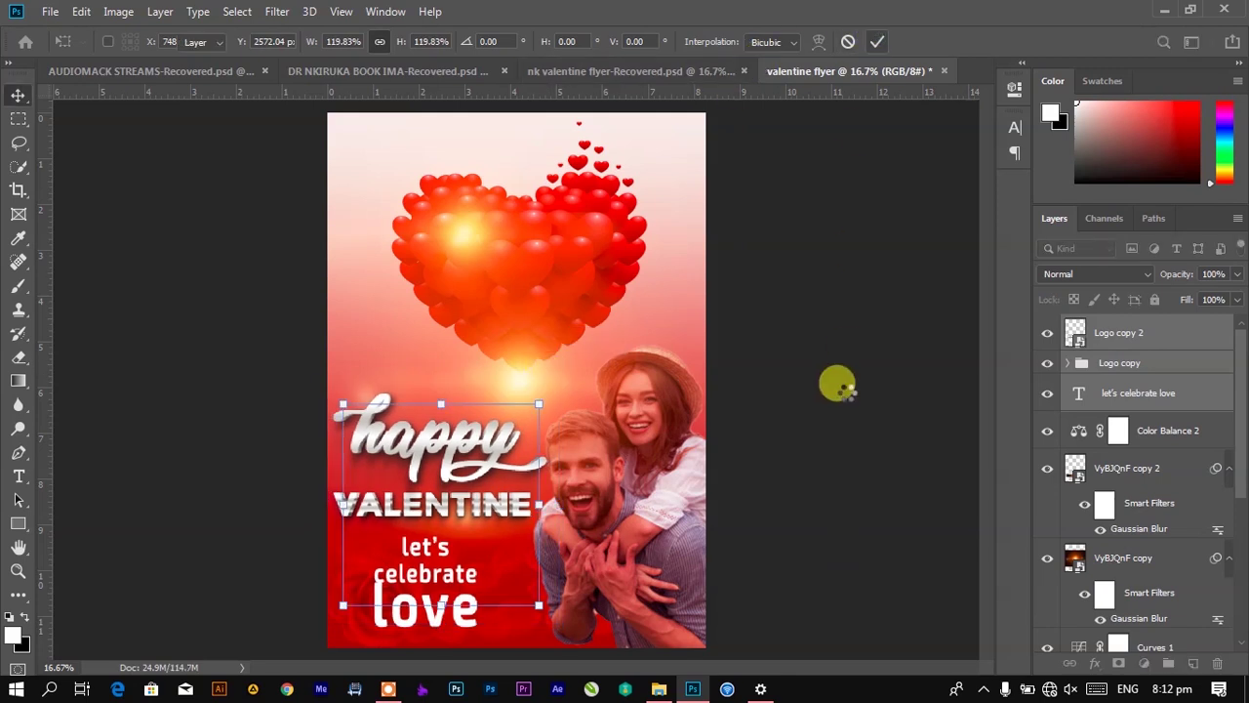
{"action": "left_click", "coordinate": [837, 384]}
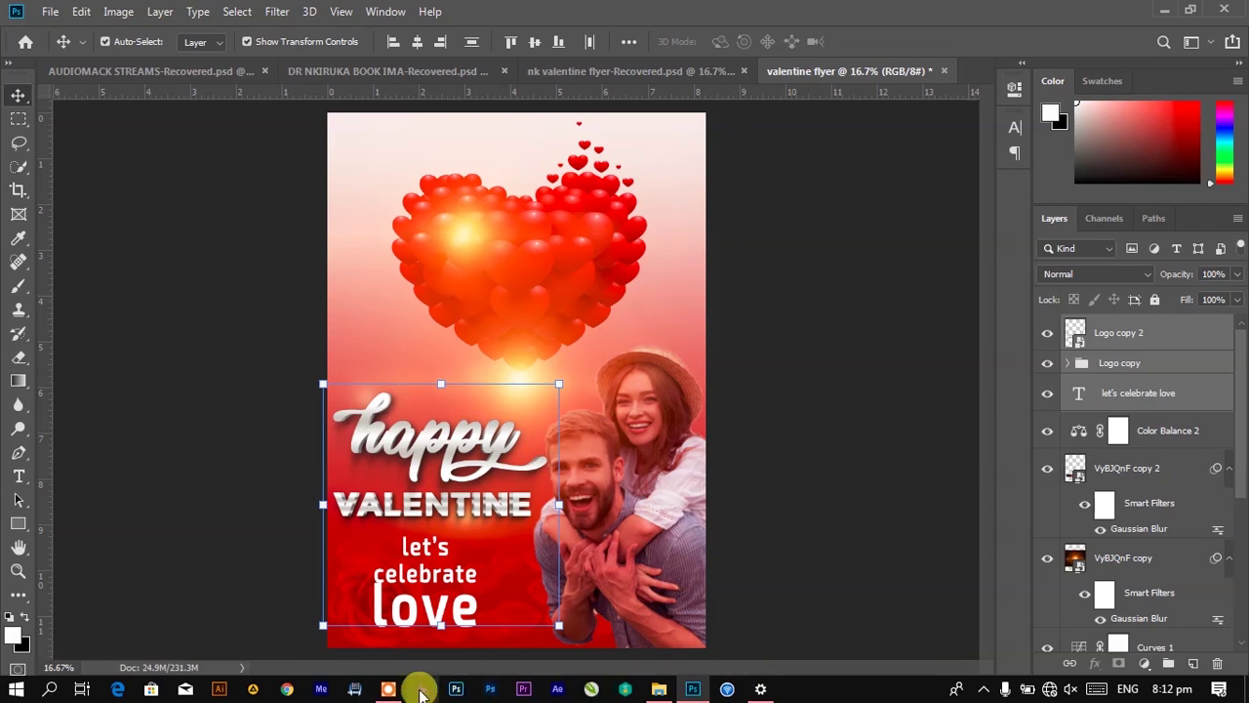
{"action": "left_click", "coordinate": [391, 688]}
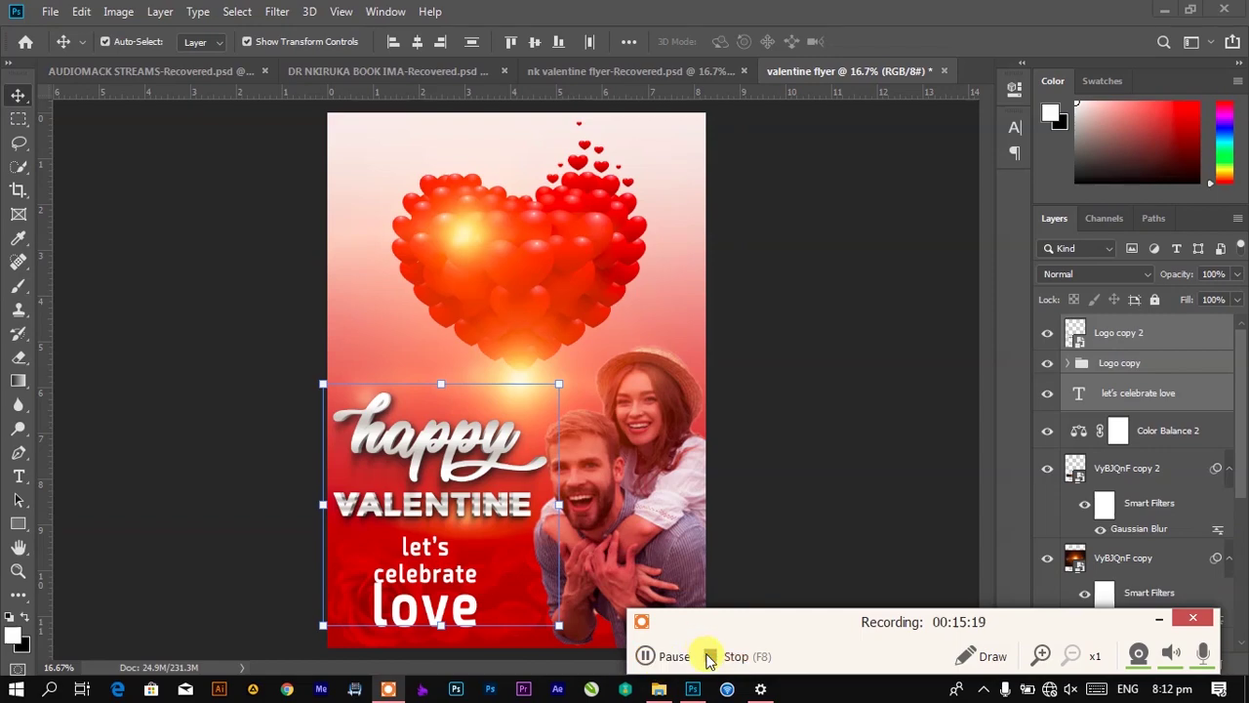
{"action": "left_click", "coordinate": [710, 659]}
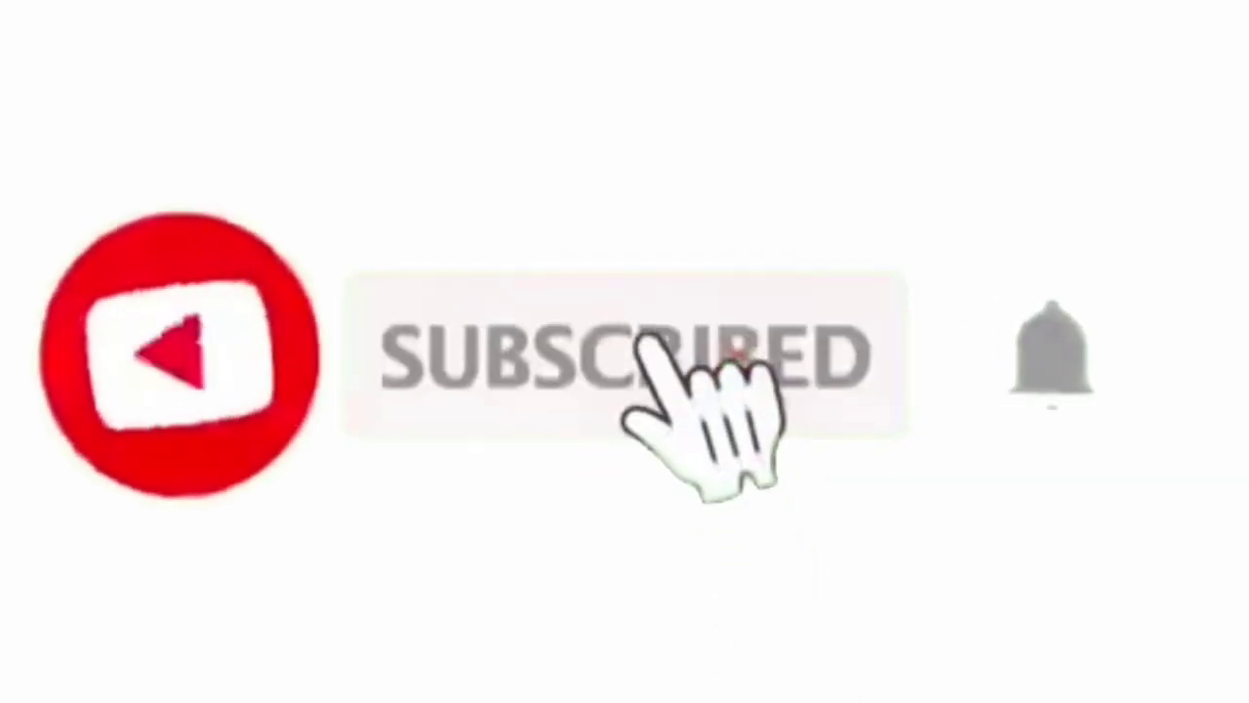